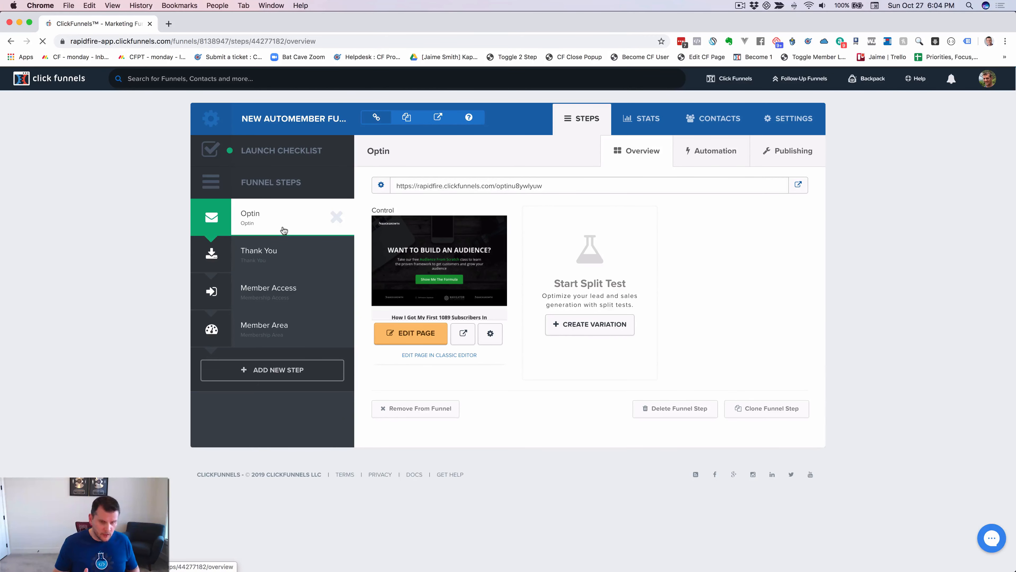
Switch to the CF Member Auto Create script in Atom.
key("super+Tab")
key("super+Tab")
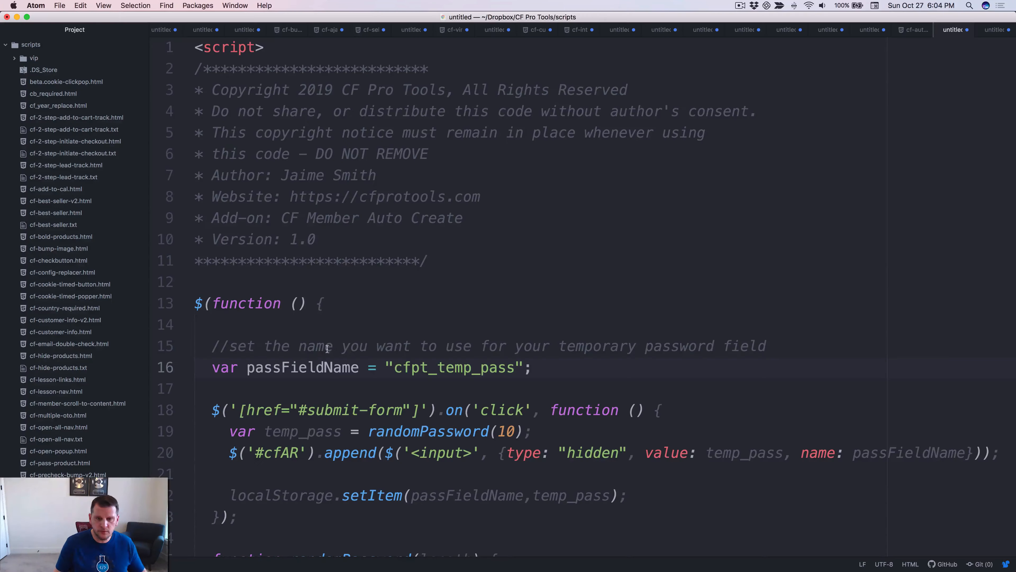
left_click(606, 218)
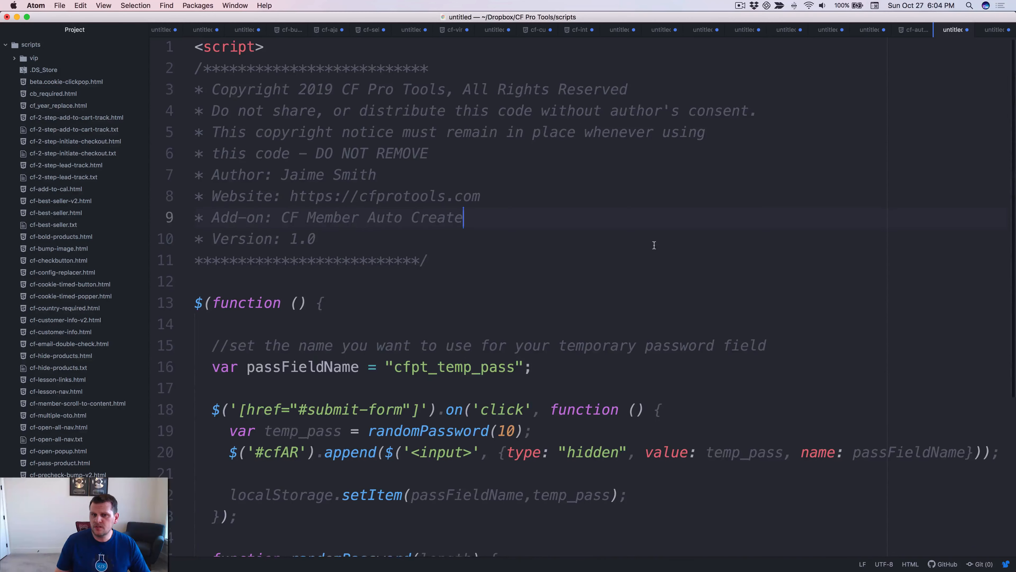
scroll(654, 246, "down", 5)
scroll(641, 241, "up", 5)
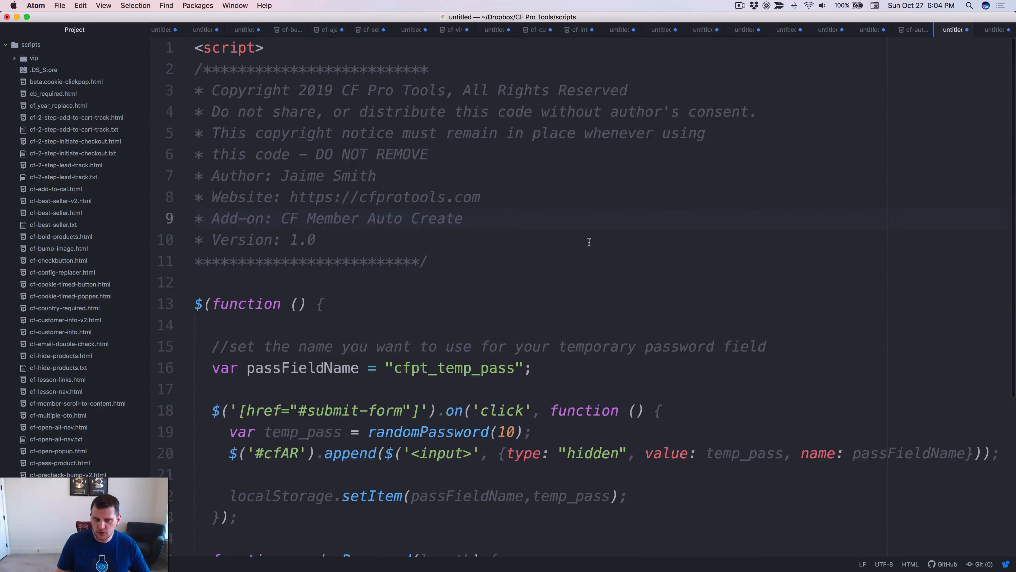
scroll(586, 234, "down", 5)
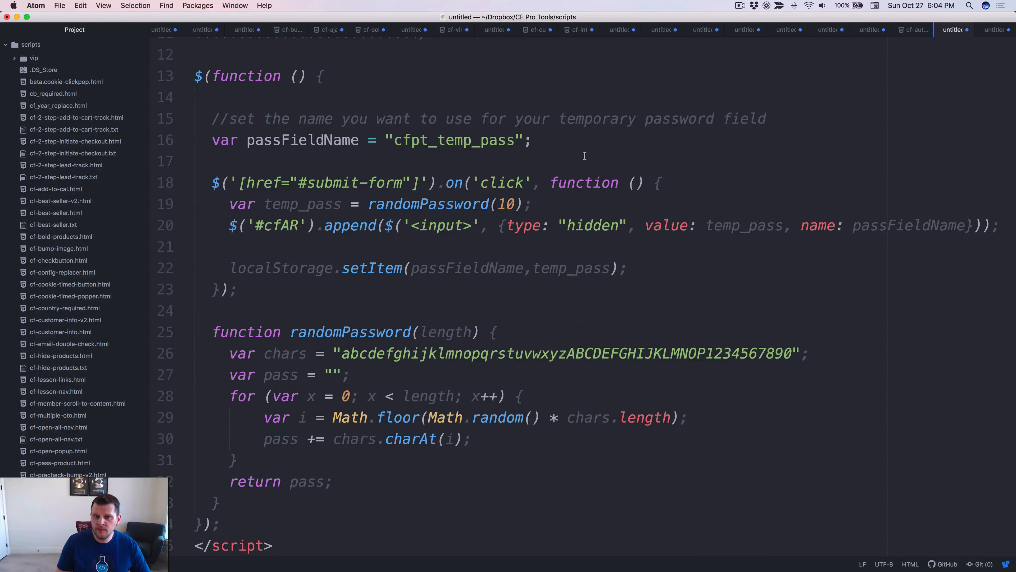
left_click(472, 147)
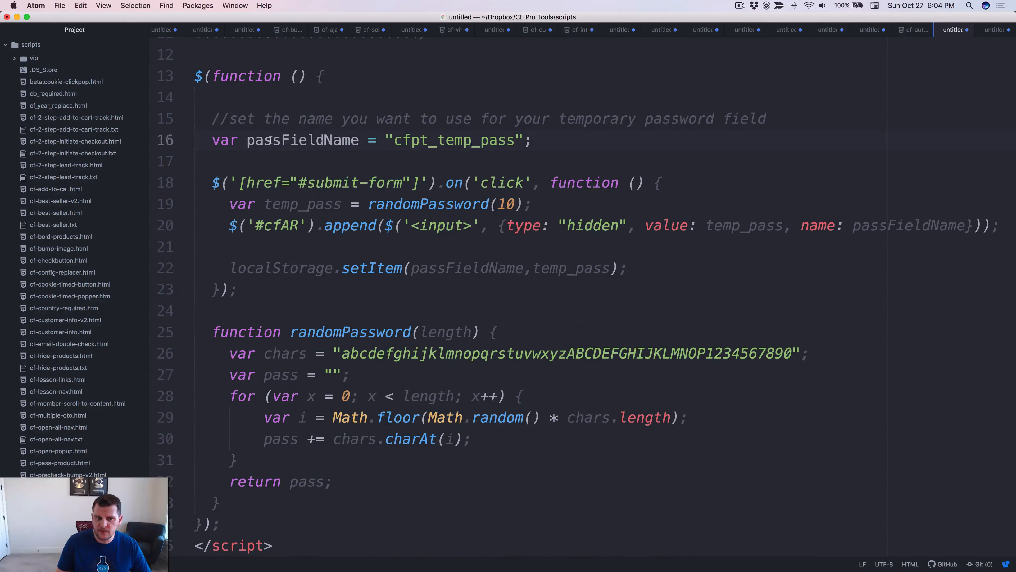
double_click(307, 140)
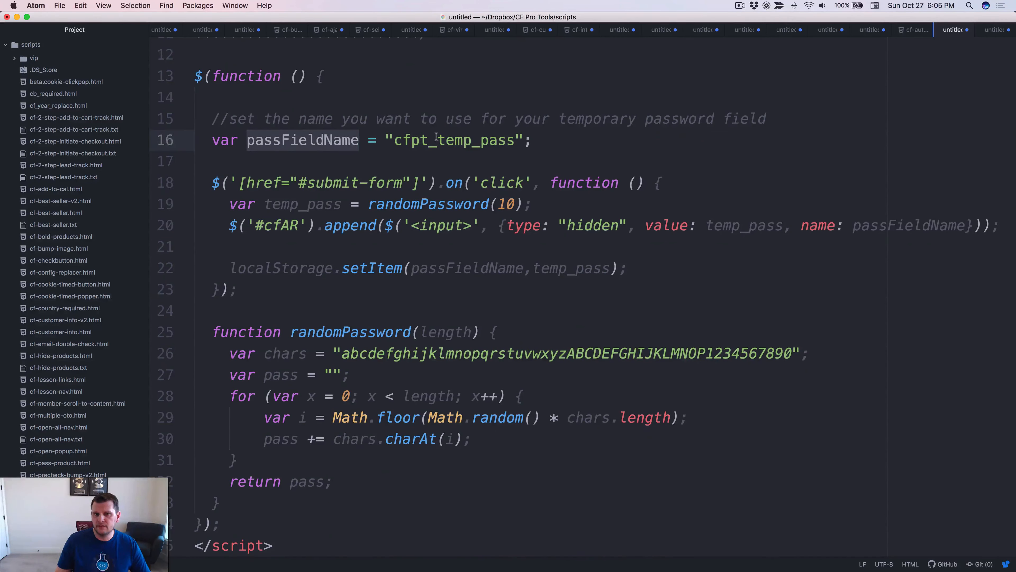
double_click(451, 138)
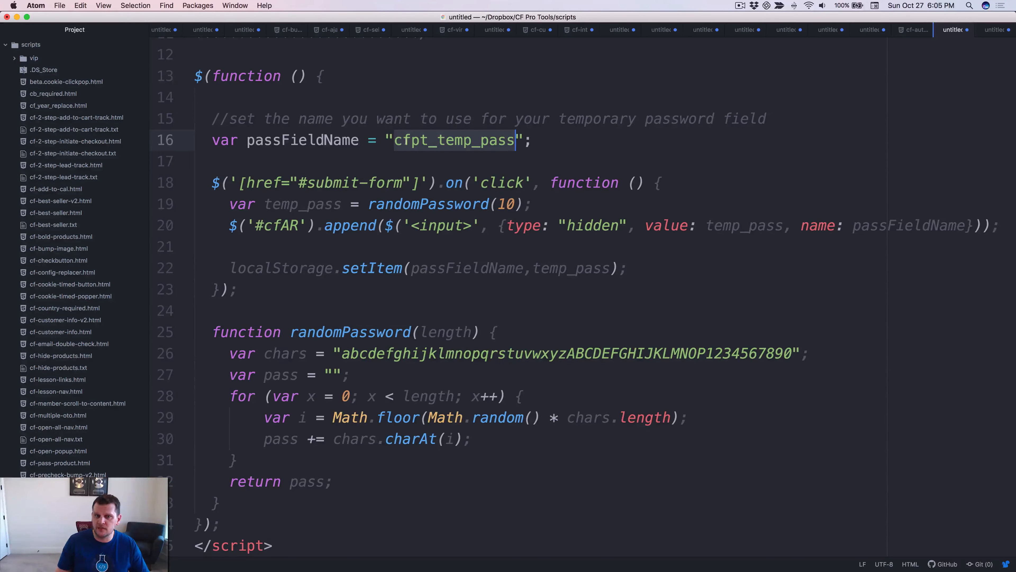
left_click(548, 140)
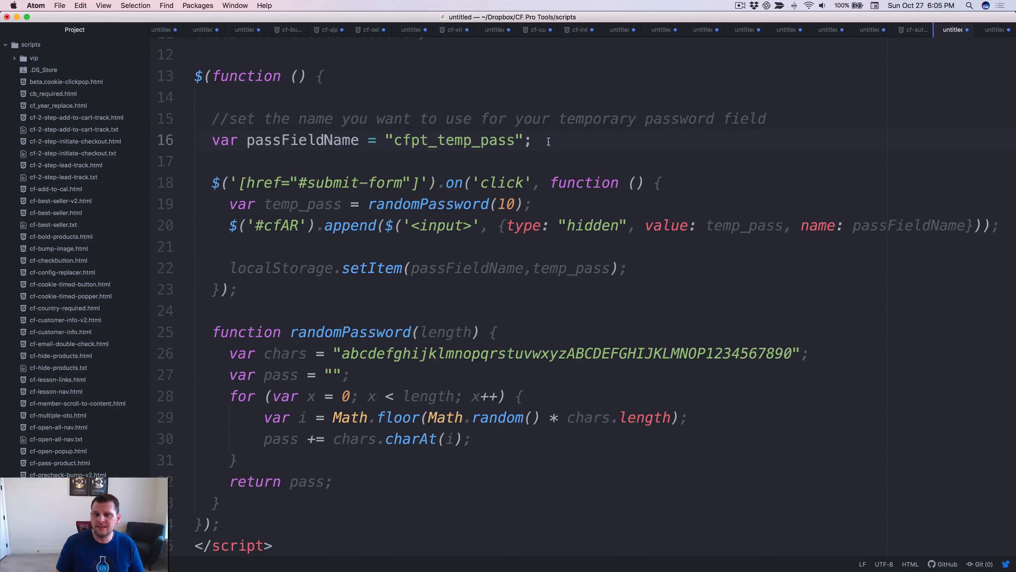
double_click(448, 143)
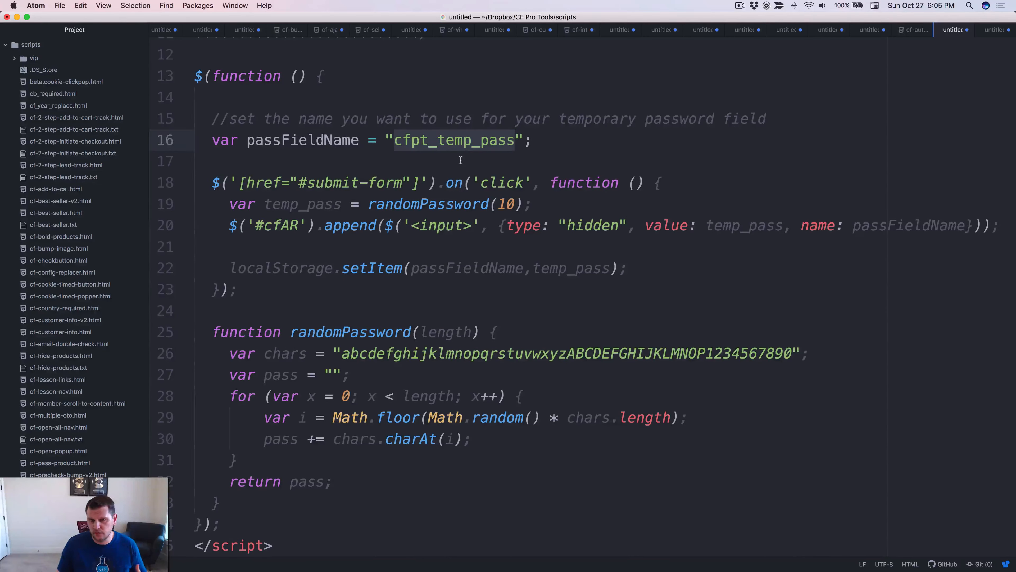
left_click(427, 141)
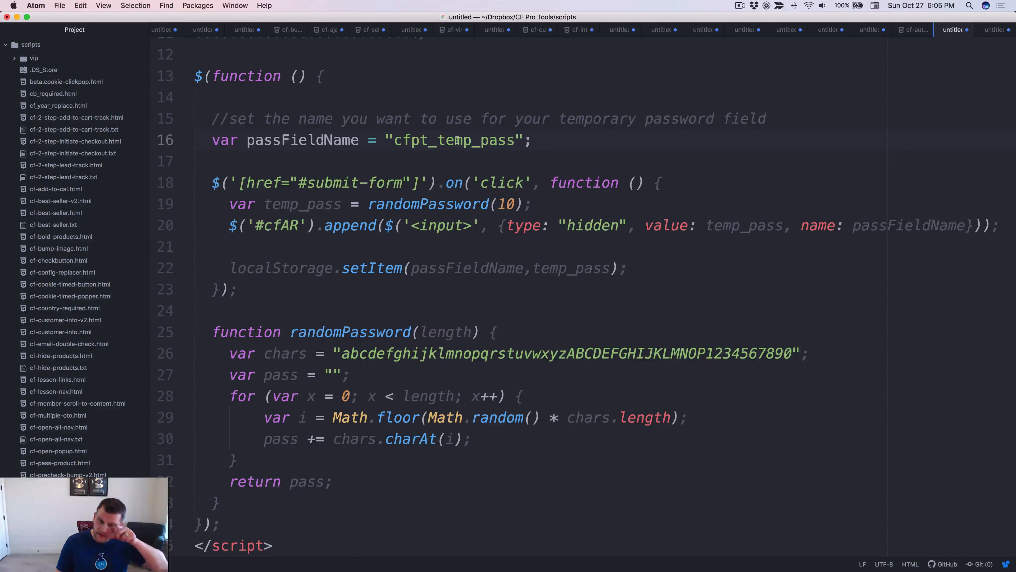
left_click_drag(429, 142, 394, 142)
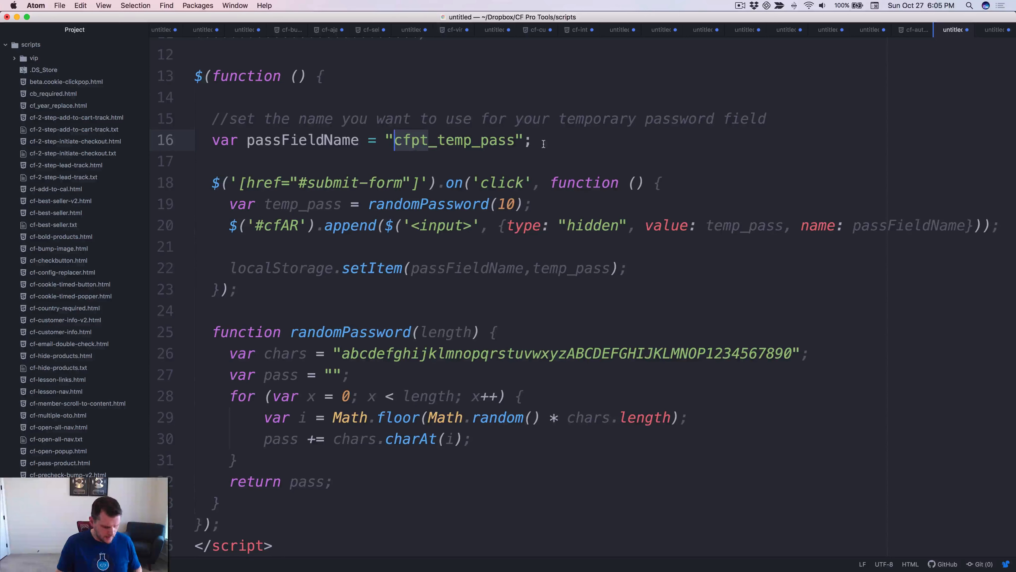
Try the alternative prefixes myexample and myexample2 on line 16's temporary-password field name.
type("myexampel")
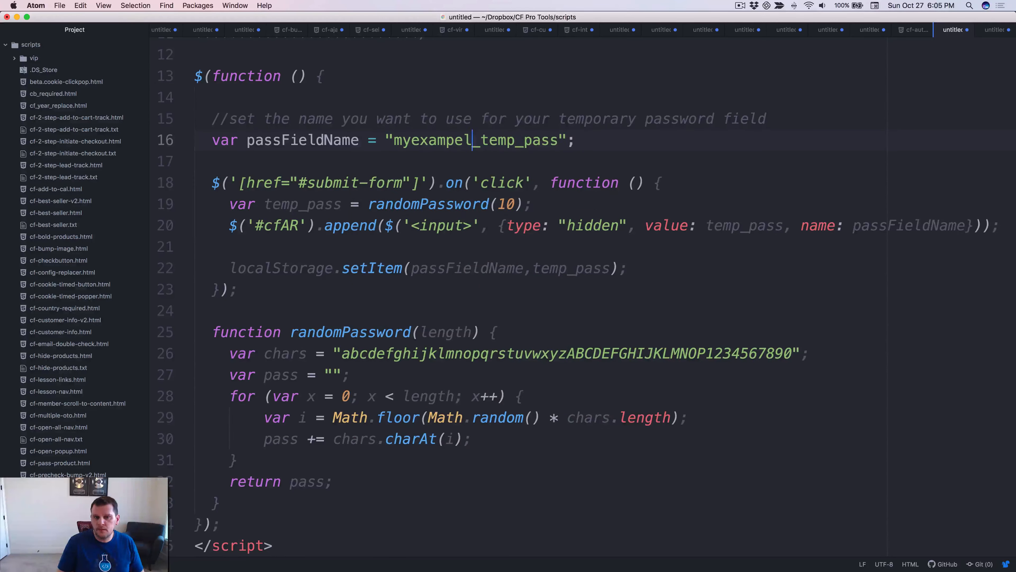
key("BackSpace")
key("BackSpace")
type("le")
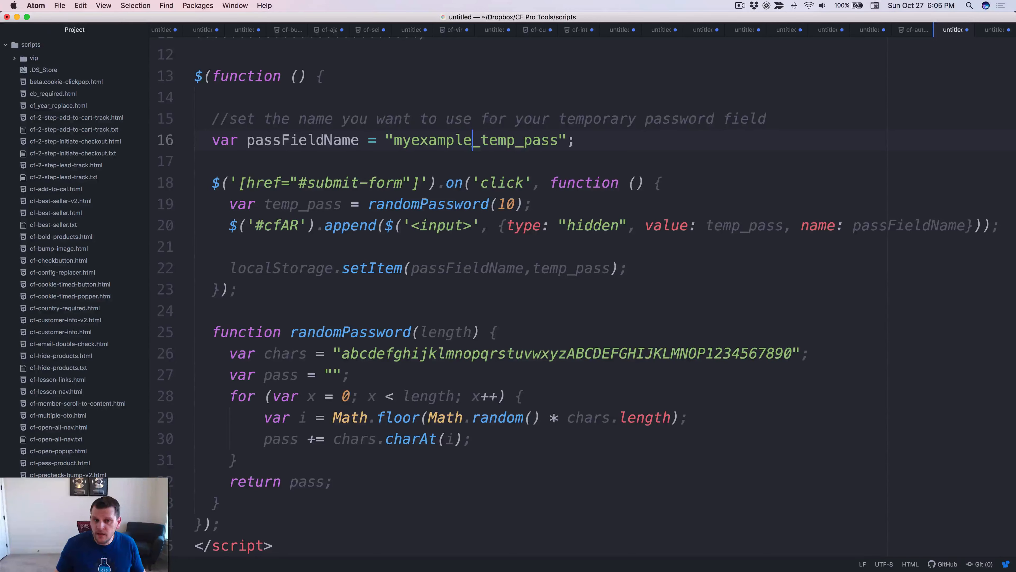
left_click_drag(472, 140, 405, 141)
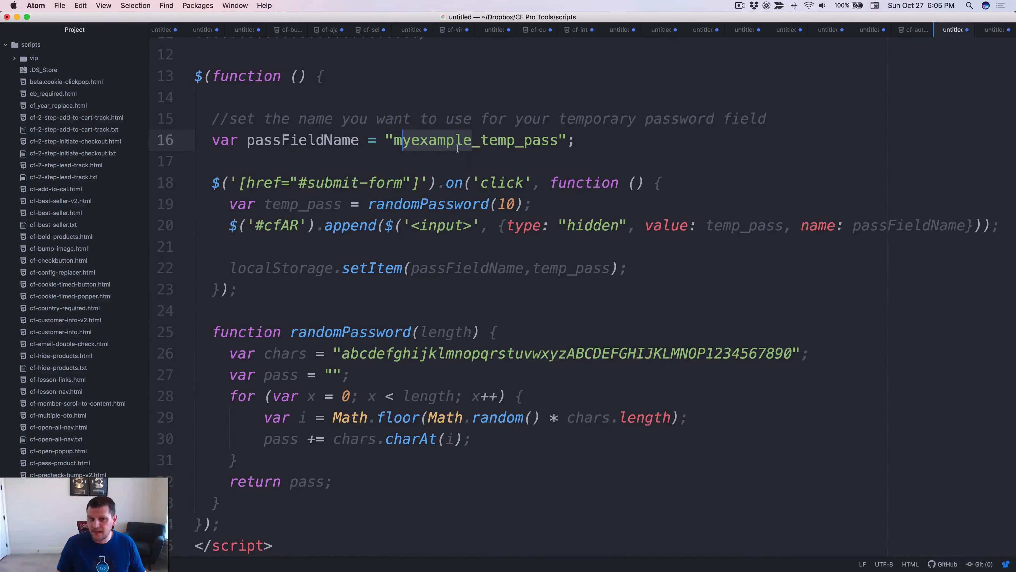
left_click_drag(472, 141, 395, 140)
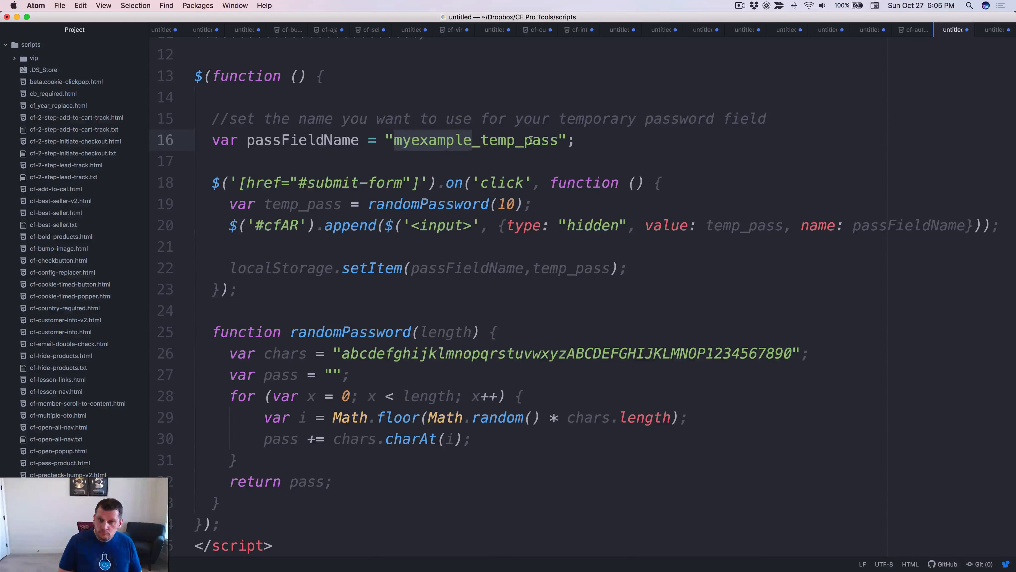
type("myexamp")
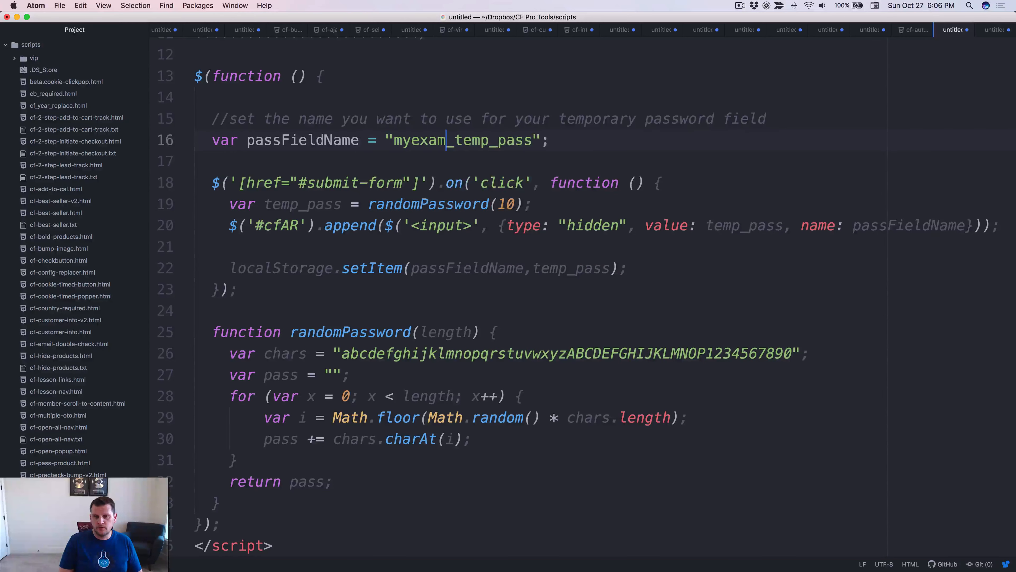
type("le2")
key("BackSpace")
key("BackSpace")
key("BackSpace")
key("BackSpace")
key("BackSpace")
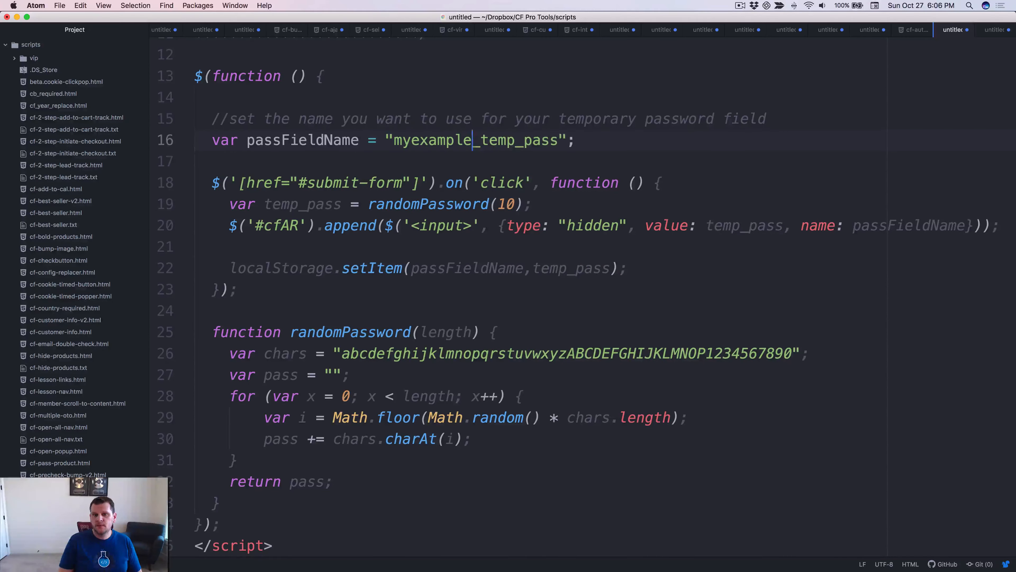
key("BackSpace")
key("BackSpace")
key("BackSpace")
Restore the field name to cfpt_temp_pass and return to the ClickFunnels funnel.
type("funnel")
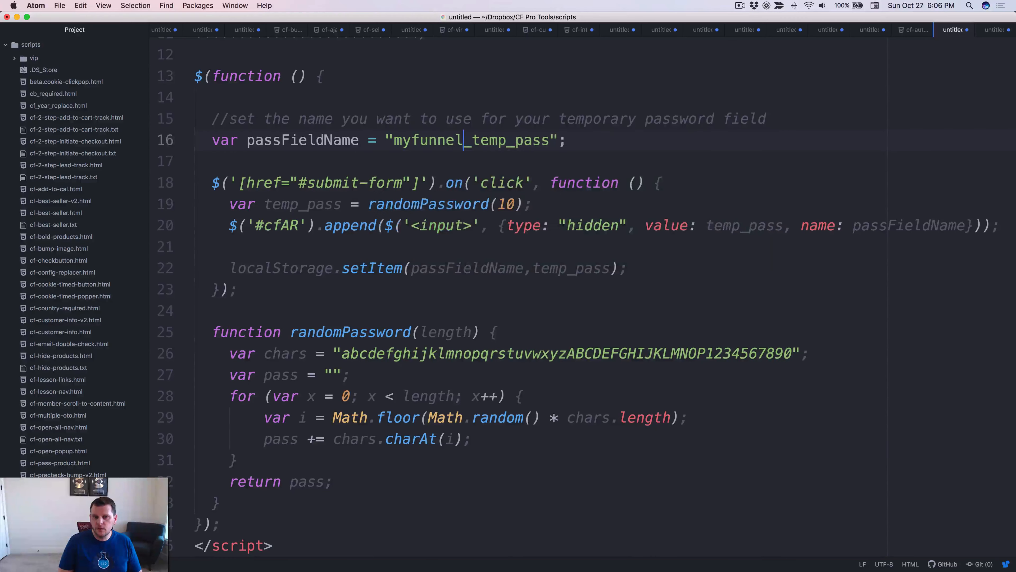
key("BackSpace")
key("BackSpace")
key("BackSpace")
key("BackSpace")
key("BackSpace")
key("BackSpace")
key("BackSpace")
key("BackSpace")
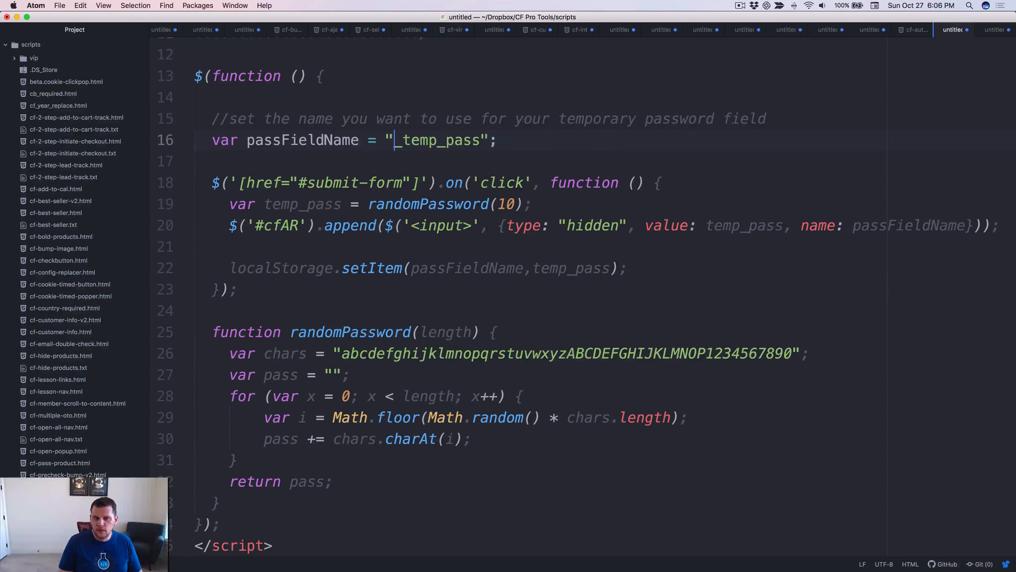
type("yfs")
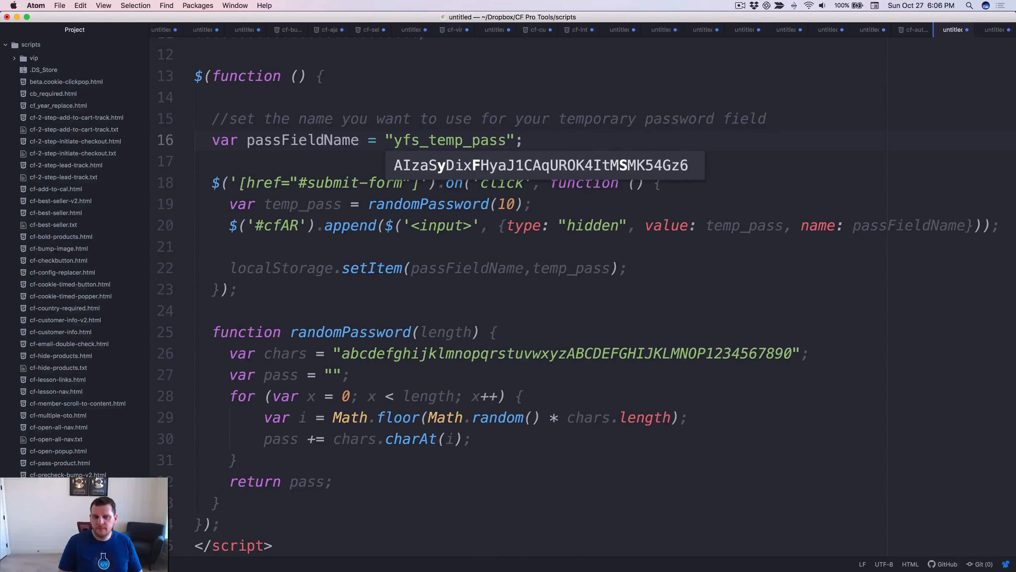
key("BackSpace")
key("BackSpace")
key("BackSpace")
type("cfp")
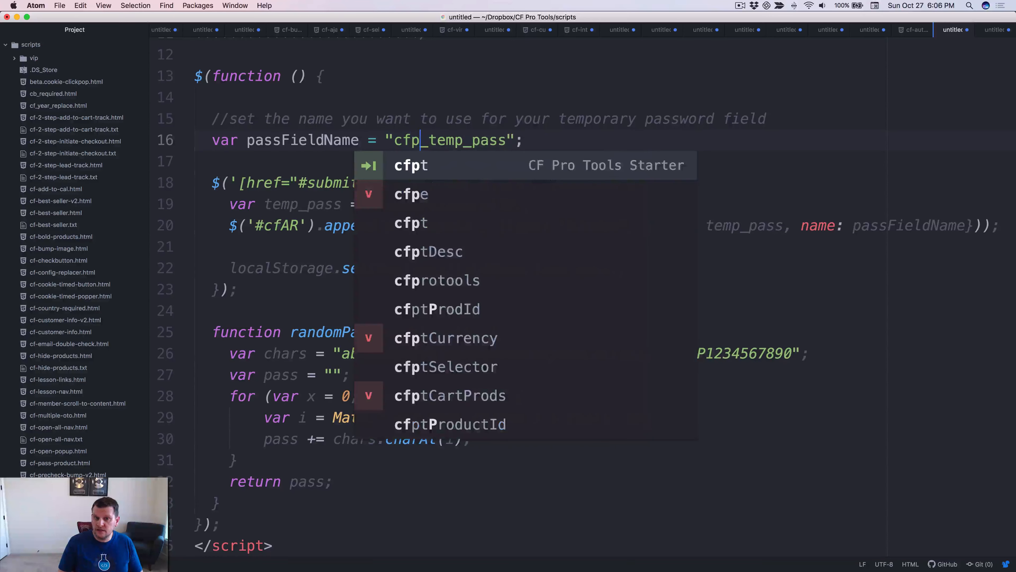
type("t")
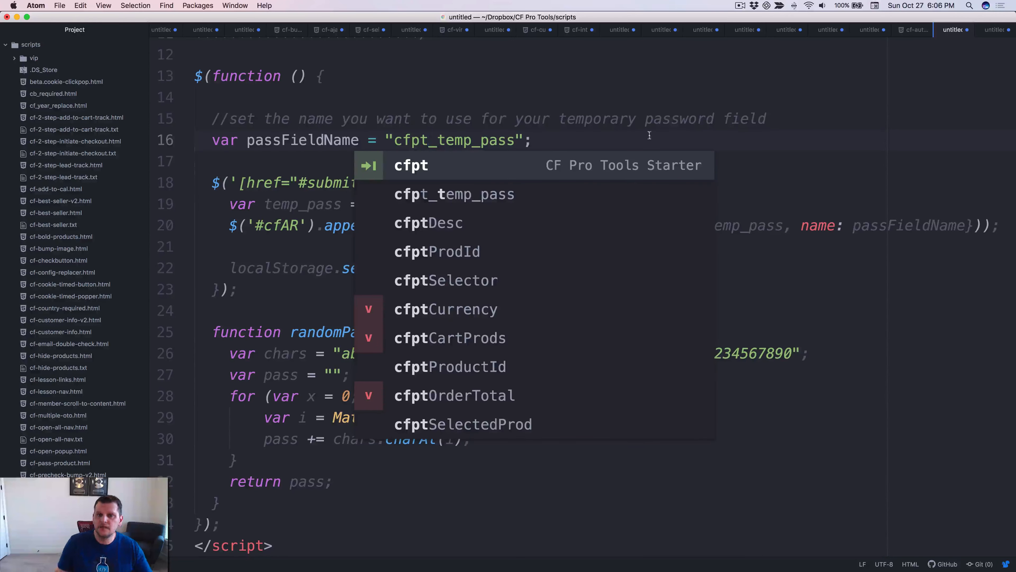
left_click(602, 126)
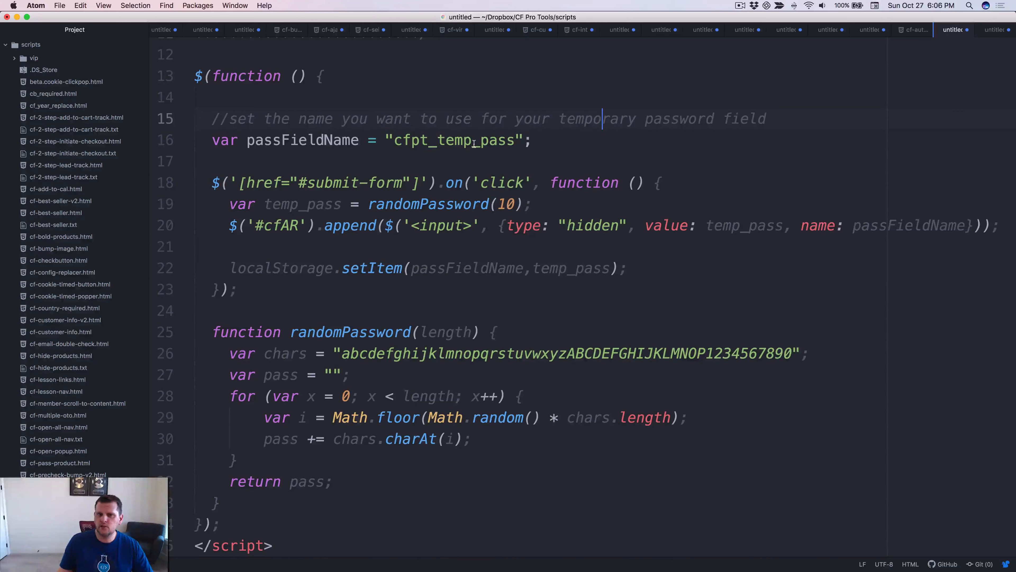
left_click(542, 139)
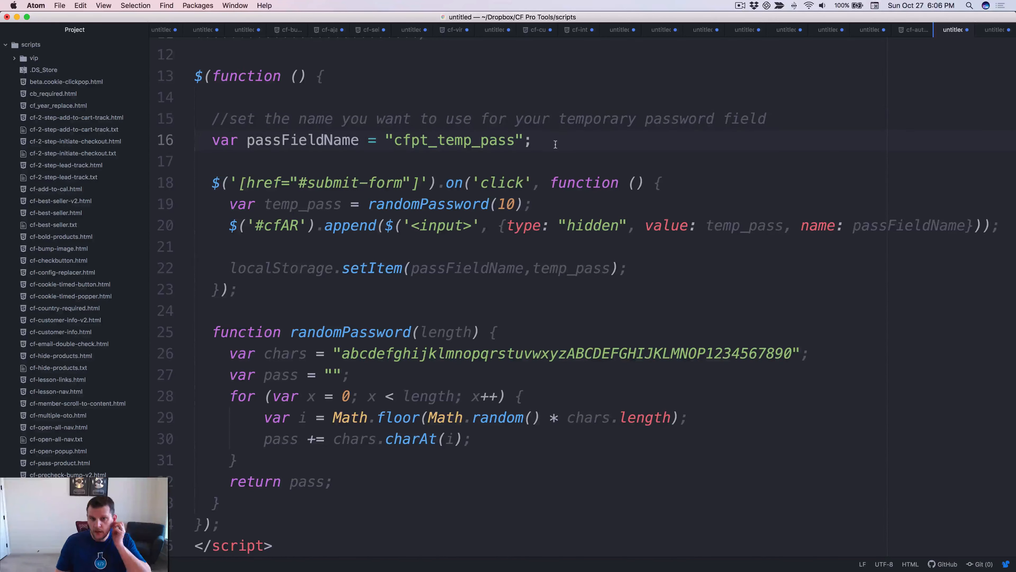
left_click(568, 157)
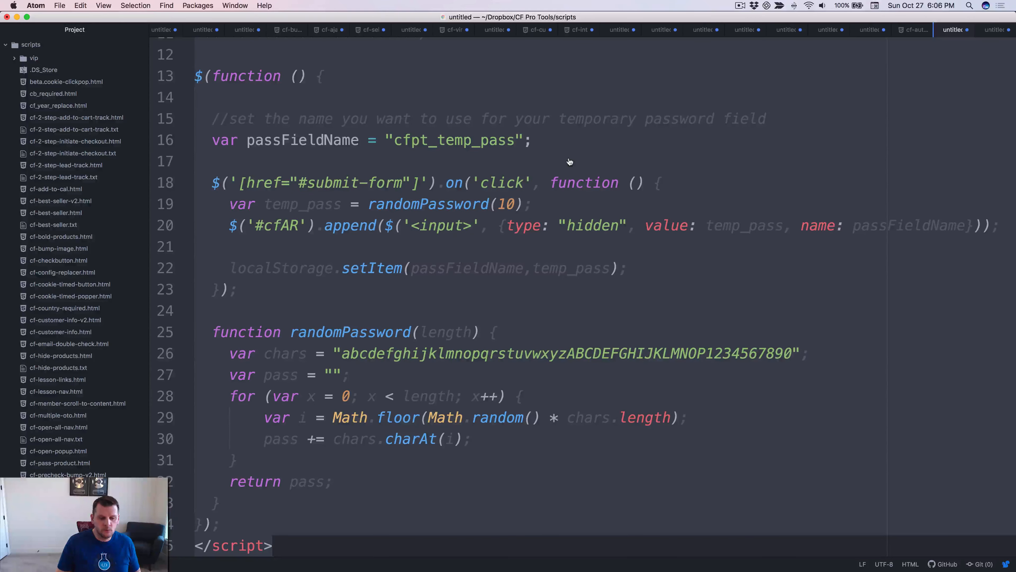
key("super+Tab")
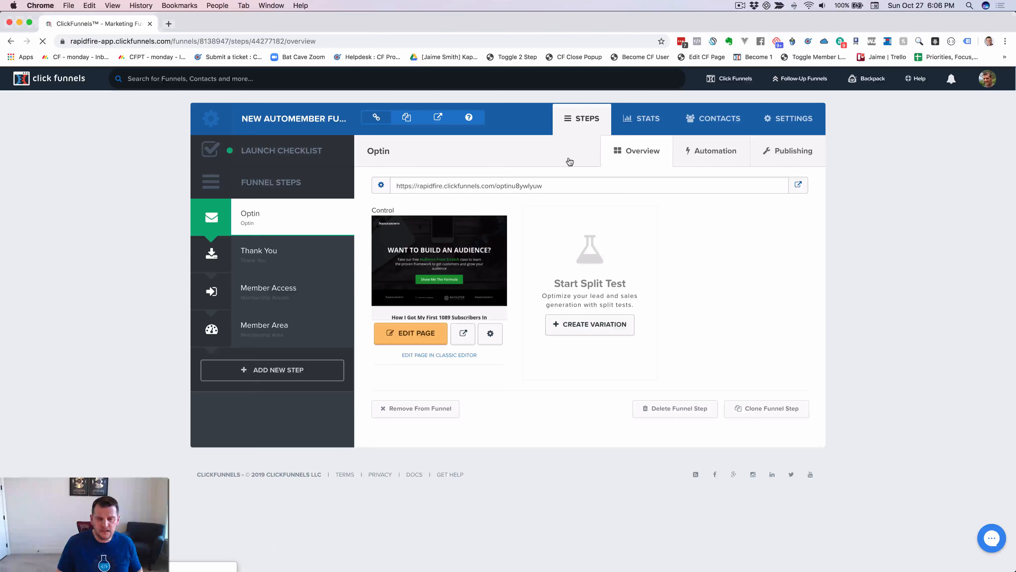
Paste the member auto-create script into the Optin page's tracking code and save the page.
left_click(396, 344)
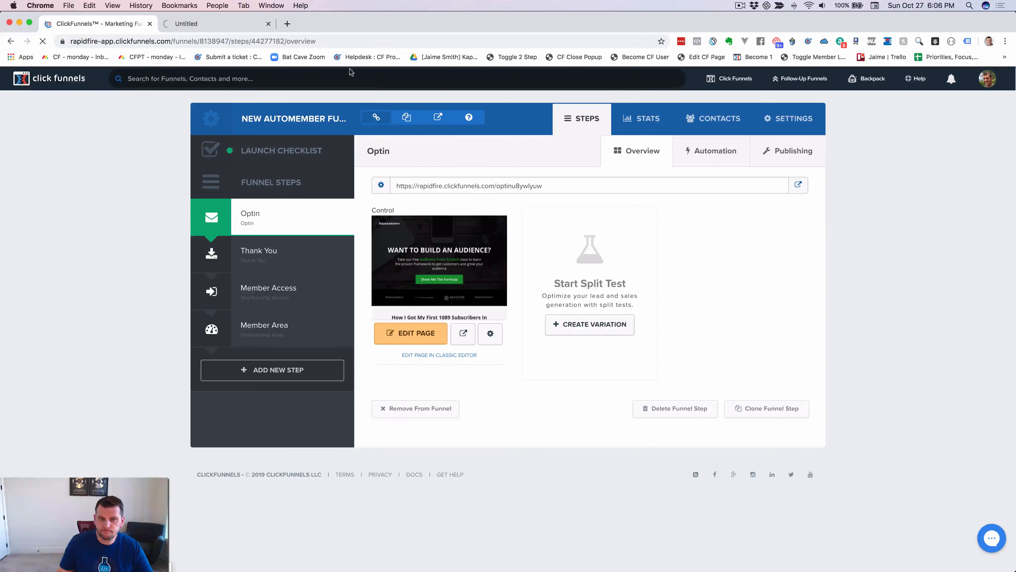
left_click(211, 24)
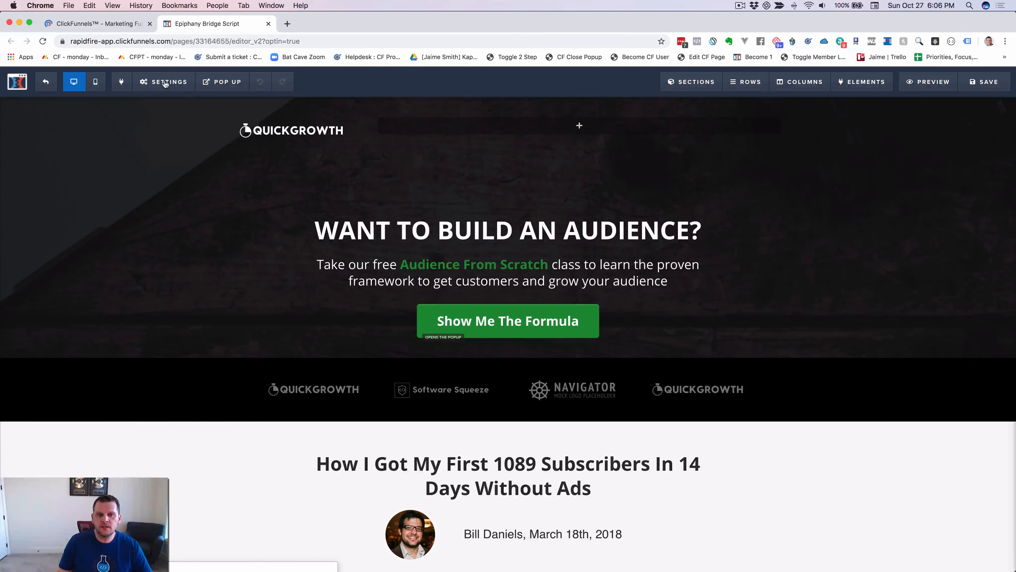
left_click(164, 81)
left_click(171, 144)
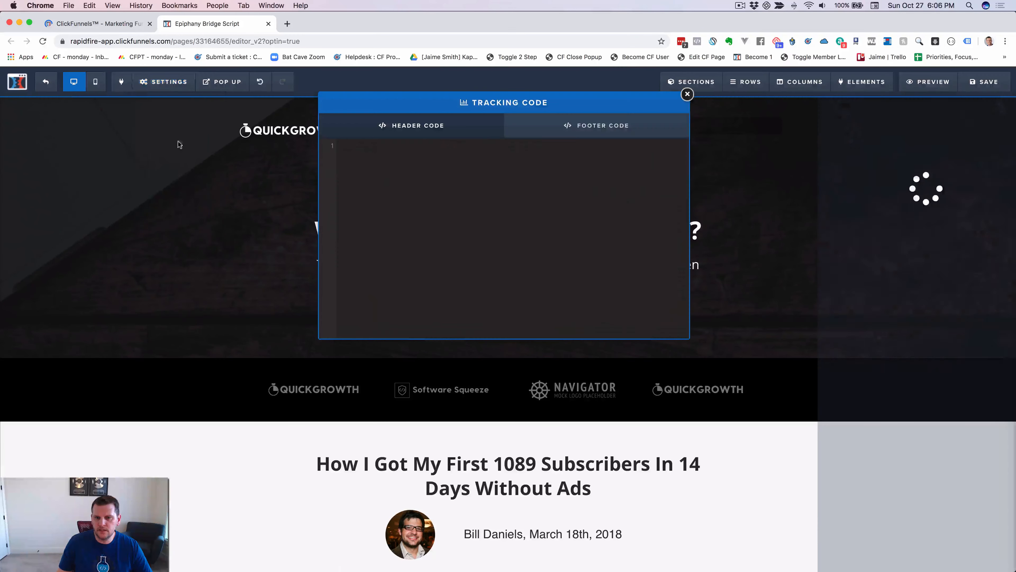
left_click(477, 198)
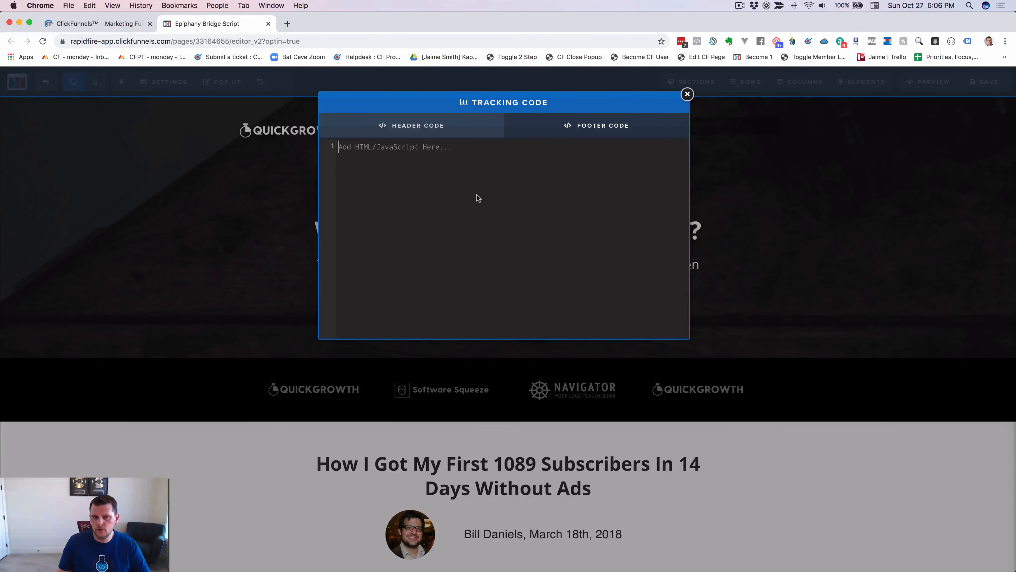
key("super+v")
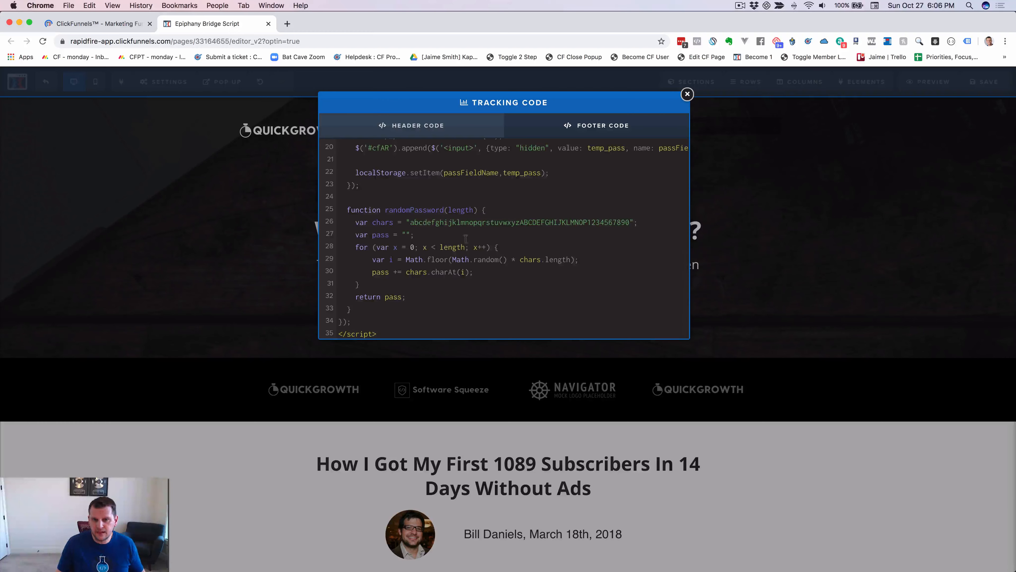
scroll(669, 212, "up", 10)
left_click(726, 216)
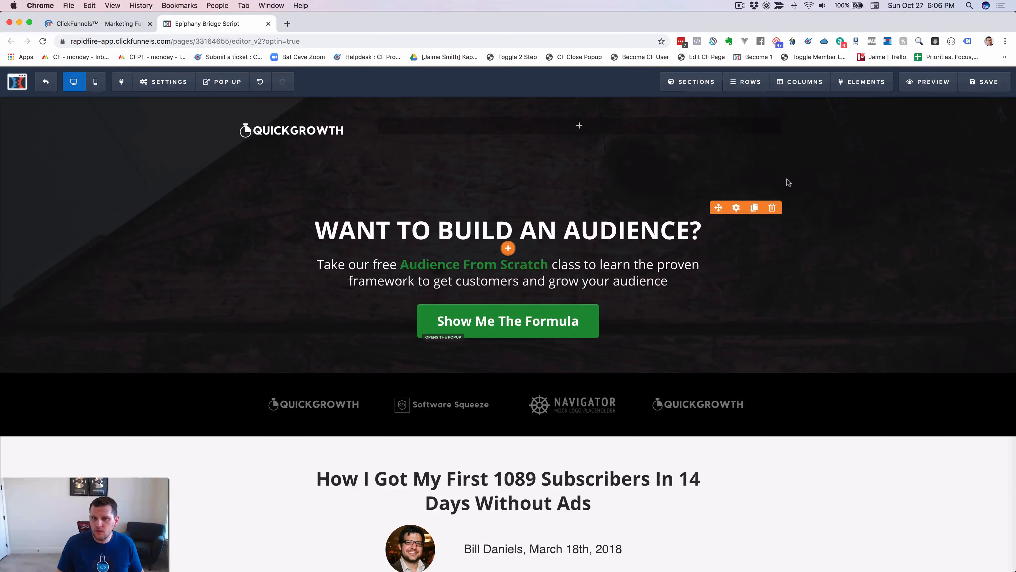
left_click(983, 84)
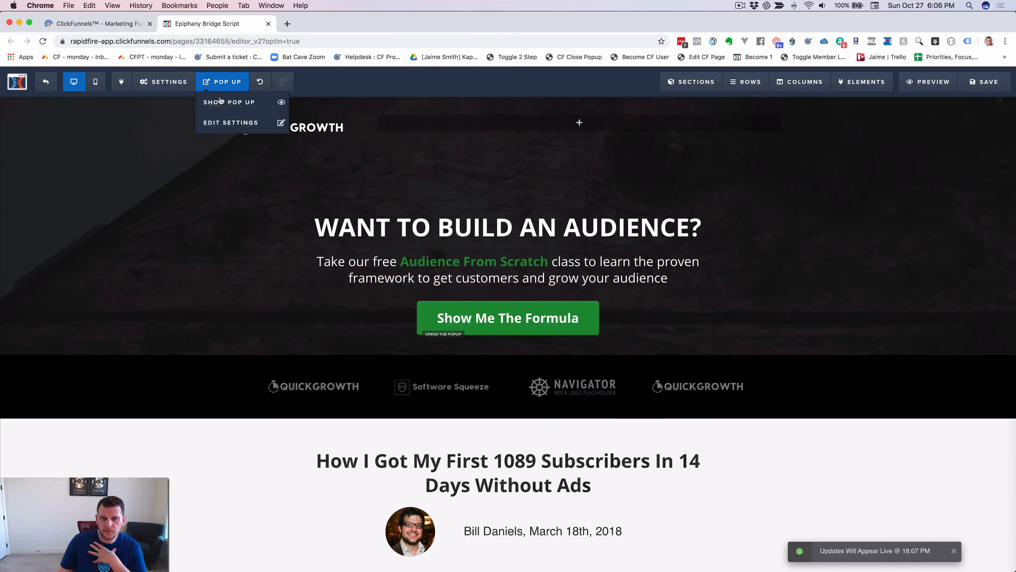
Check the signup popup's form, then review the footer script's submit-click and randomPassword lines.
left_click(226, 101)
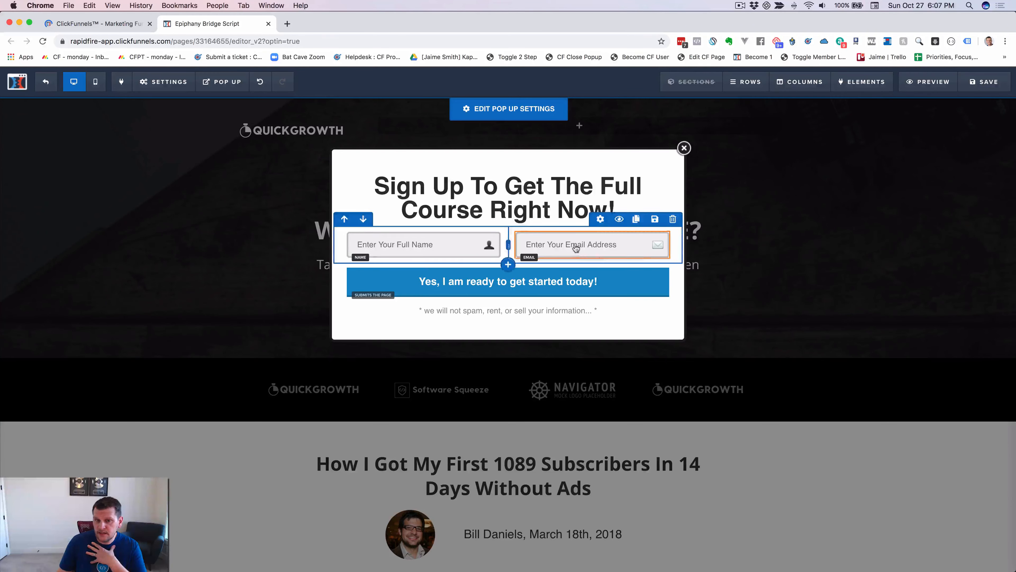
left_click(267, 168)
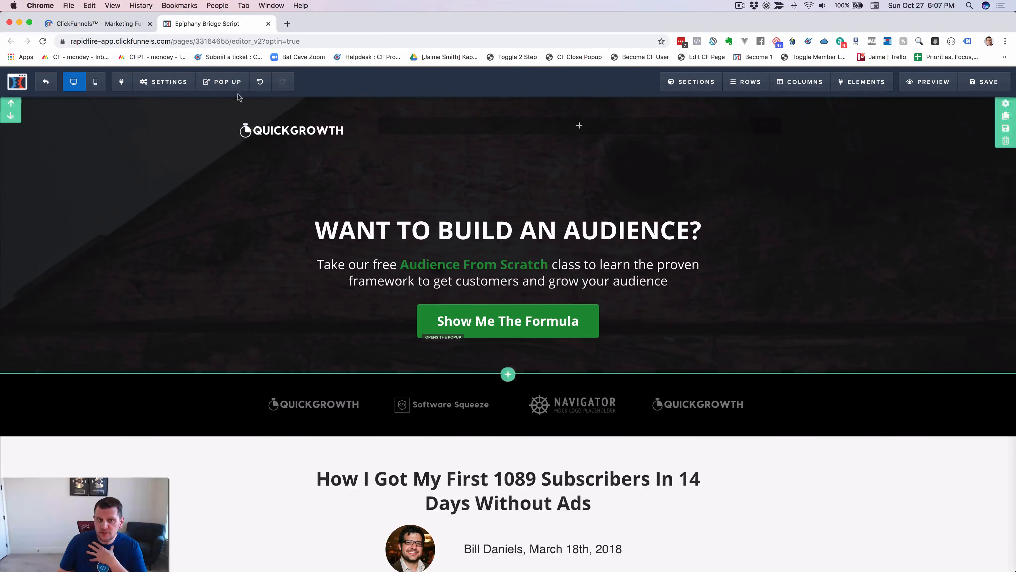
left_click(162, 81)
left_click(170, 143)
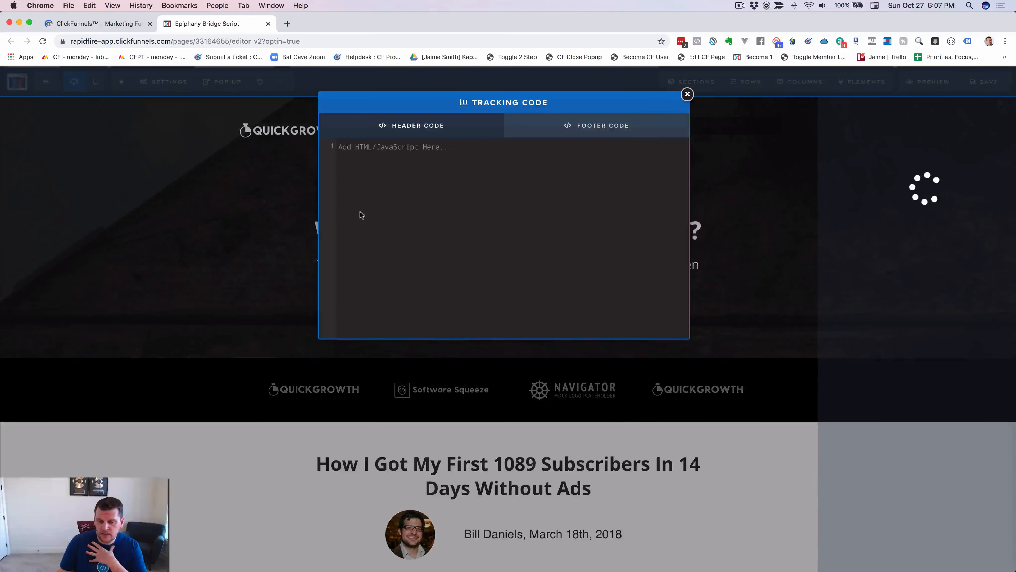
left_click(583, 135)
scroll(453, 239, "down", 6)
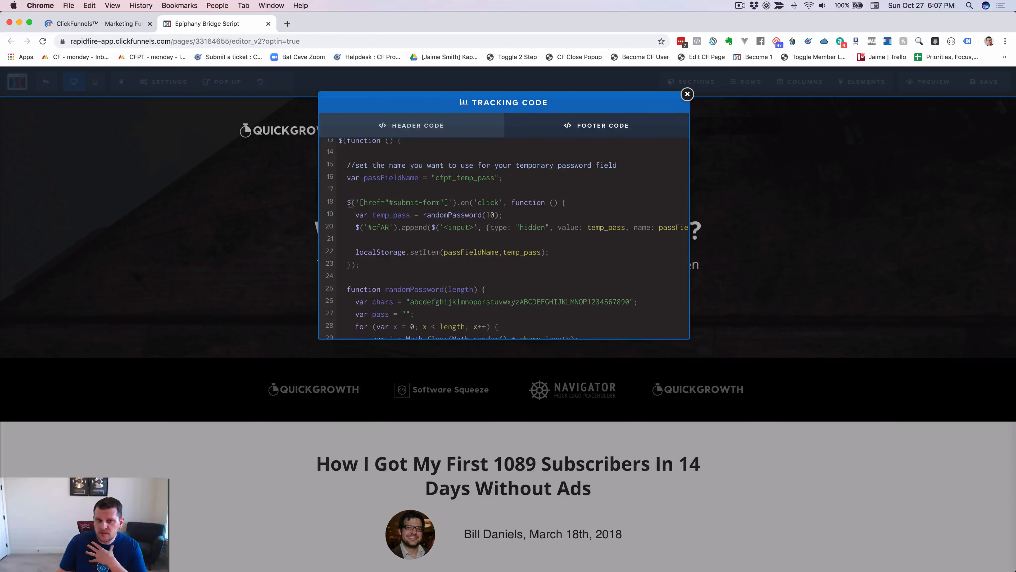
left_click_drag(346, 201, 456, 201)
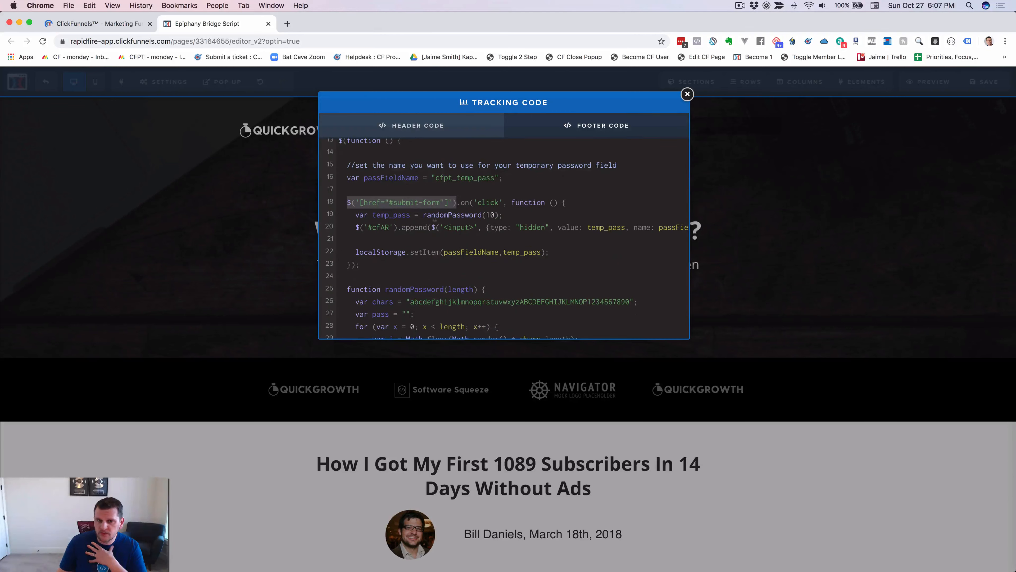
double_click(489, 202)
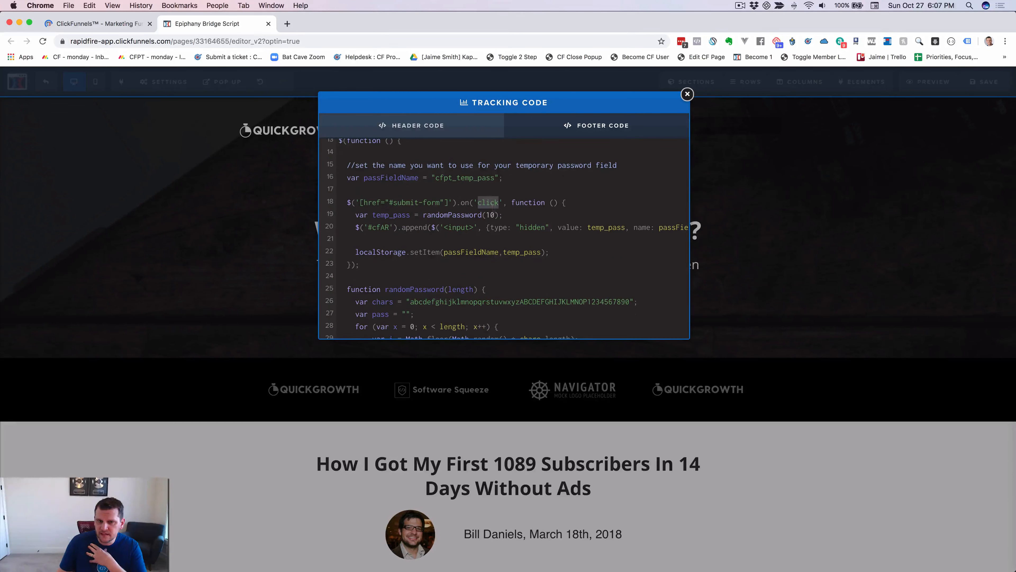
left_click(444, 214)
left_click(376, 234)
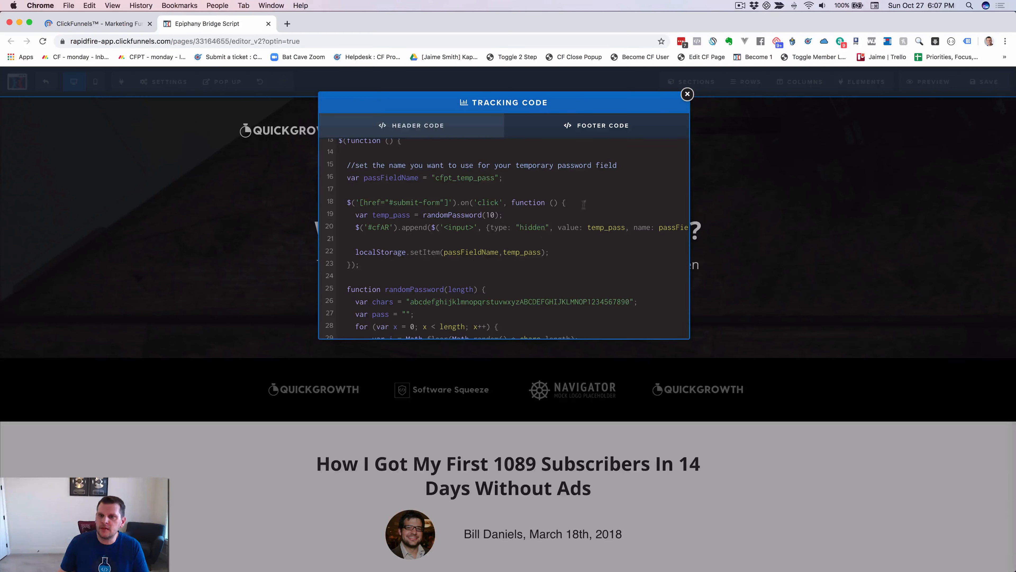
Close the tracking code dialog and the page editor, then return to the Atom script.
left_click(687, 95)
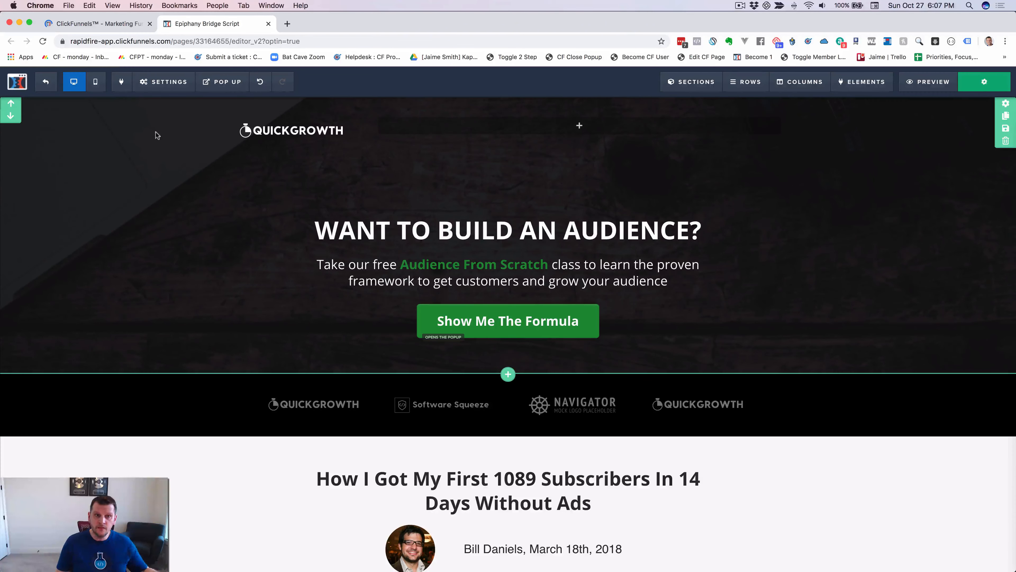
left_click(268, 23)
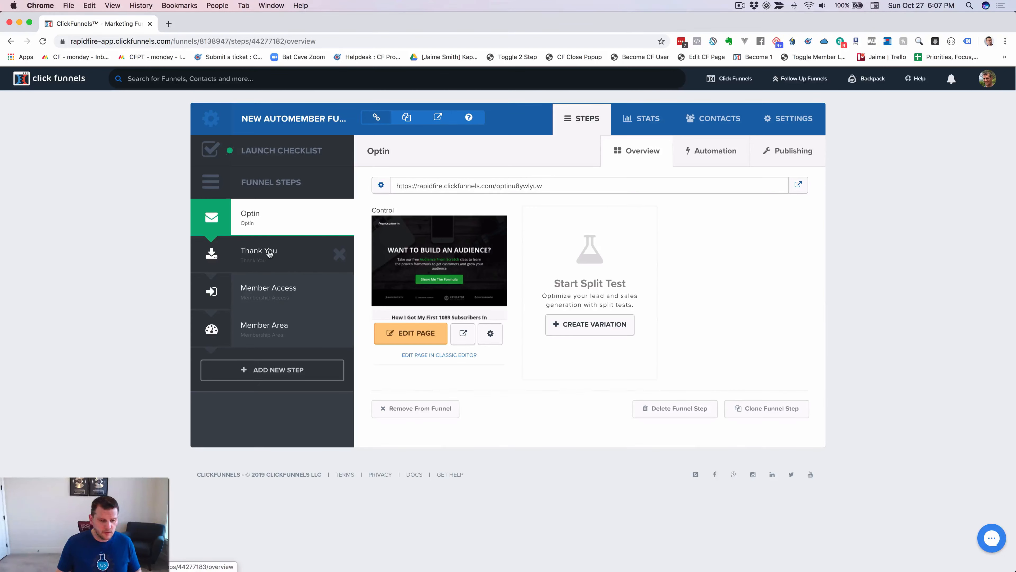
key("super+Tab")
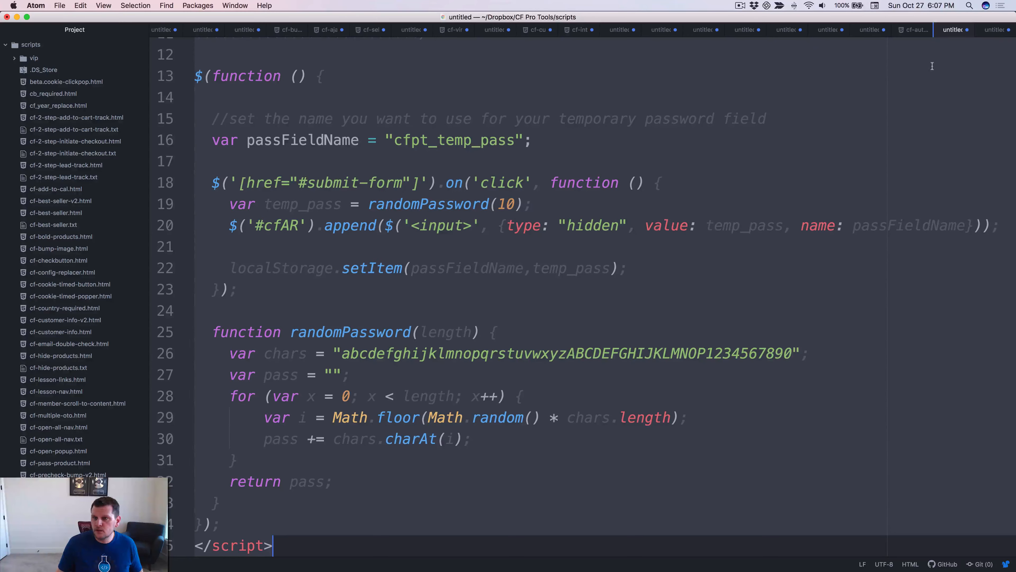
left_click(992, 32)
scroll(444, 225, "down", 5)
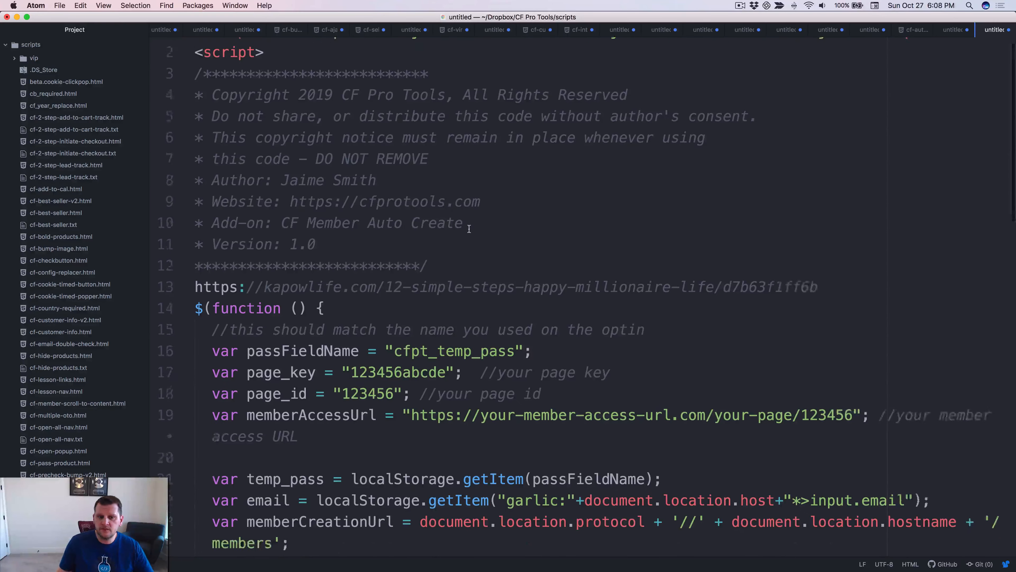
left_click(420, 210)
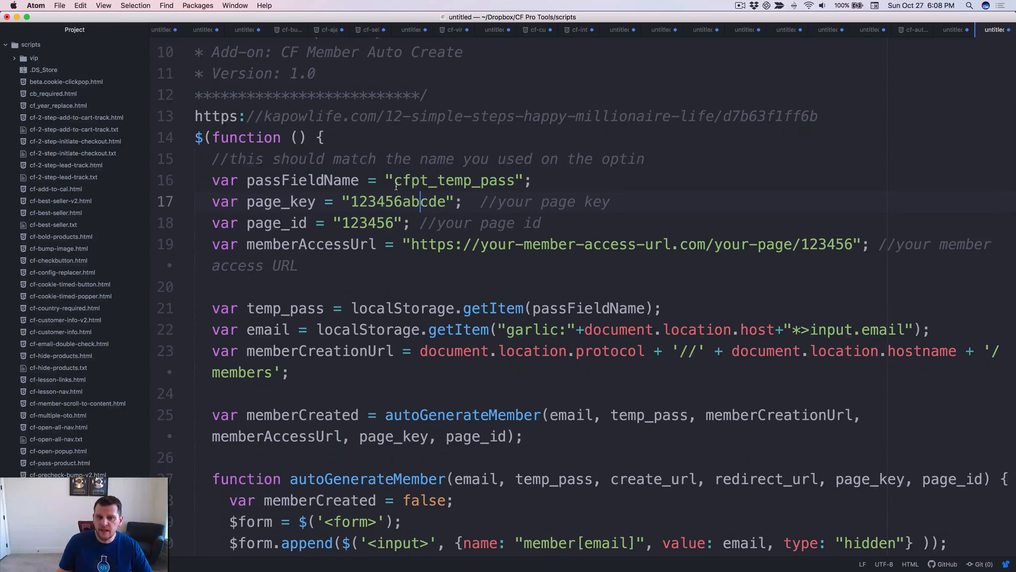
double_click(289, 180)
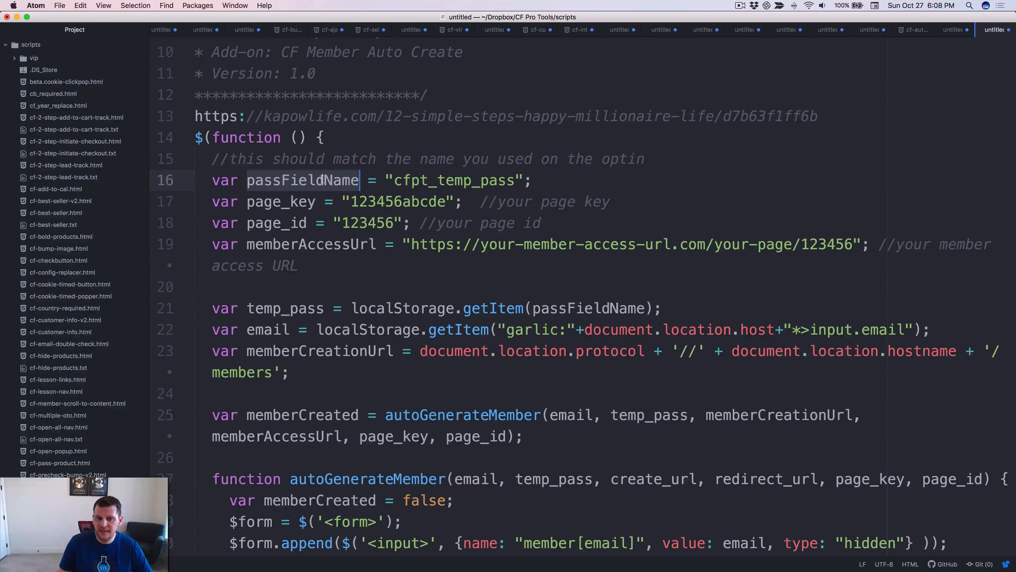
double_click(454, 181)
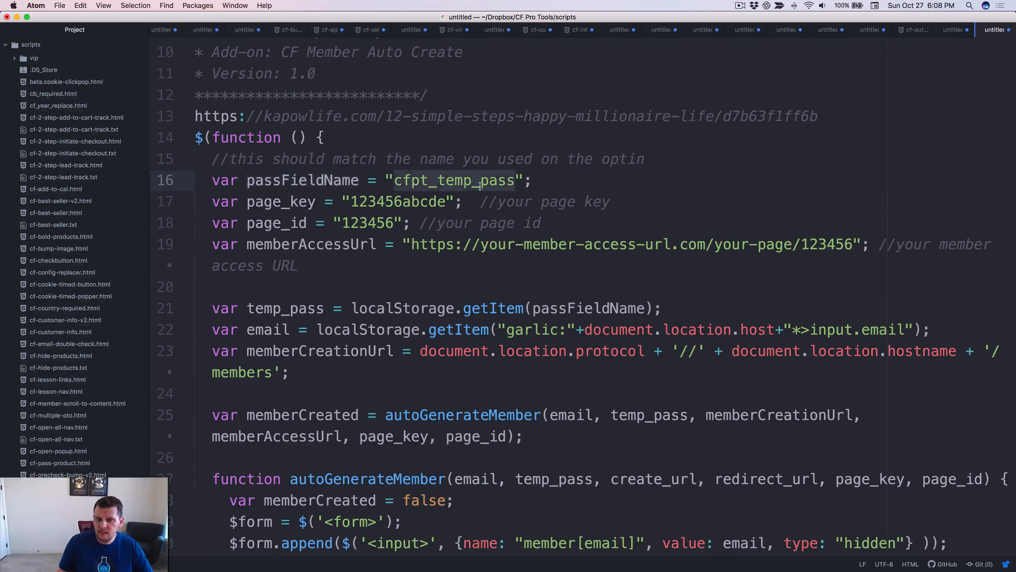
scroll(680, 120, "down", 1)
left_click(954, 34)
scroll(492, 160, "down", 1)
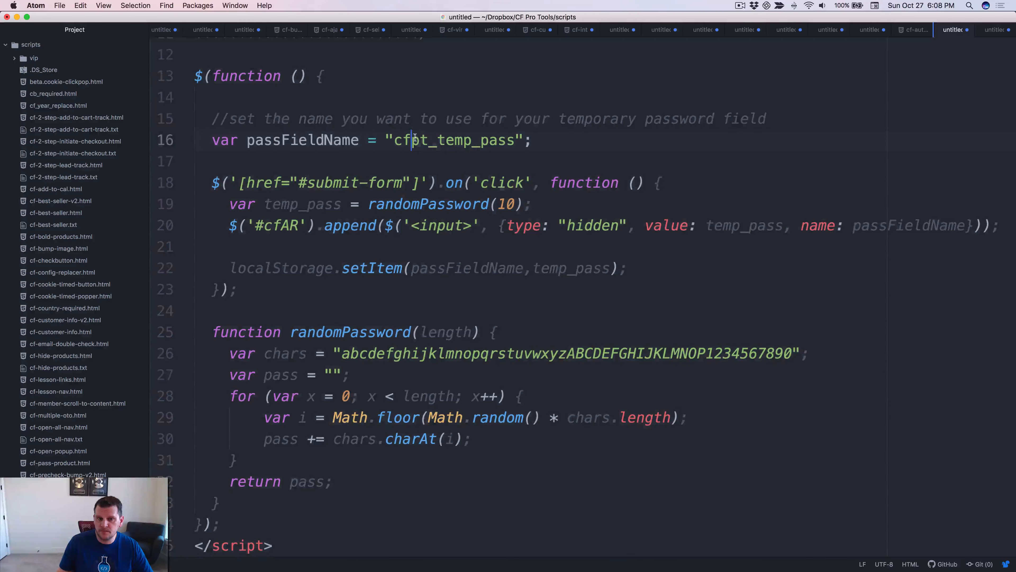
double_click(491, 144)
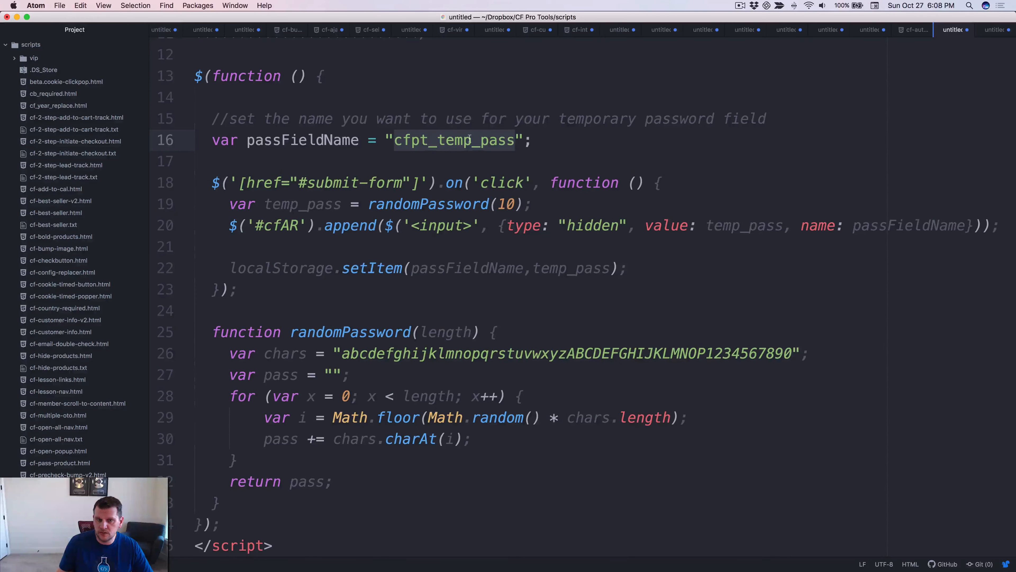
left_click(993, 35)
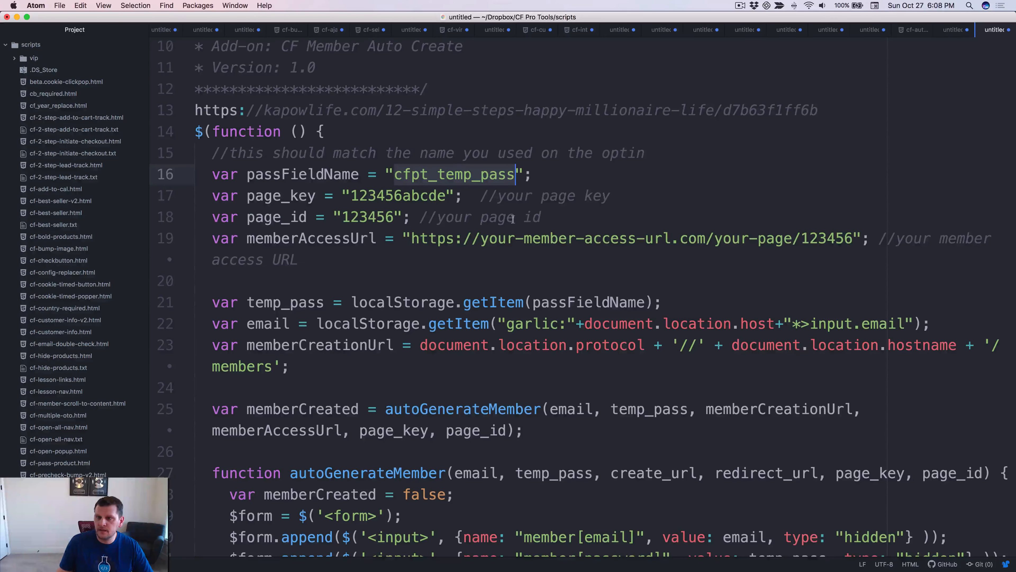
left_click(455, 175)
double_click(455, 174)
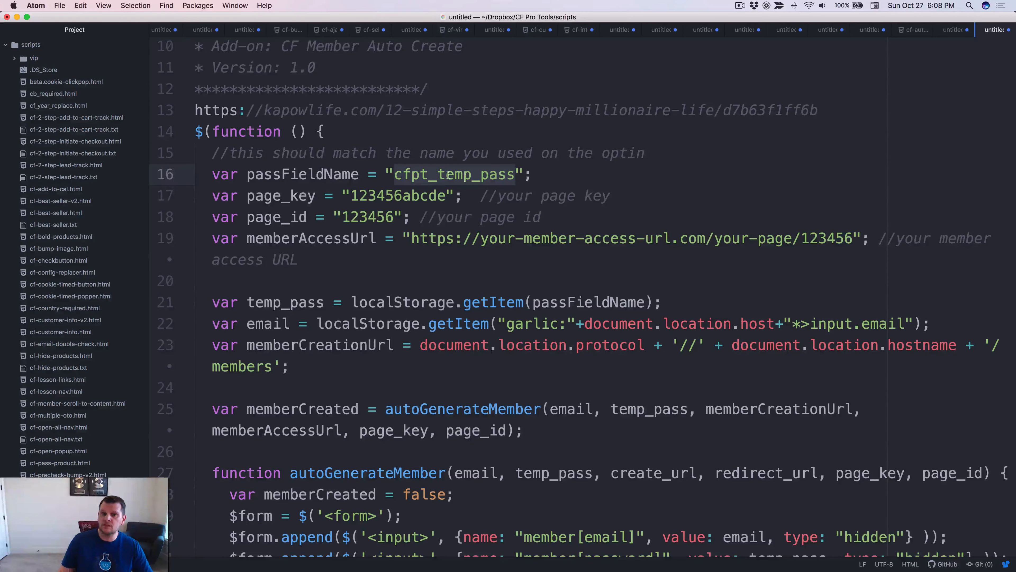
scroll(444, 175, "down", 1)
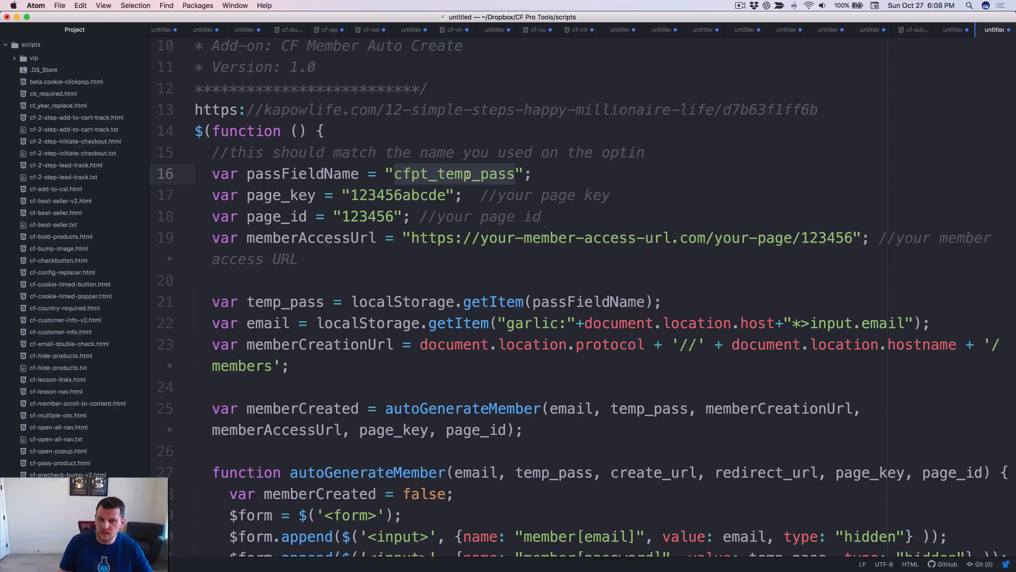
scroll(437, 317, "up", 1)
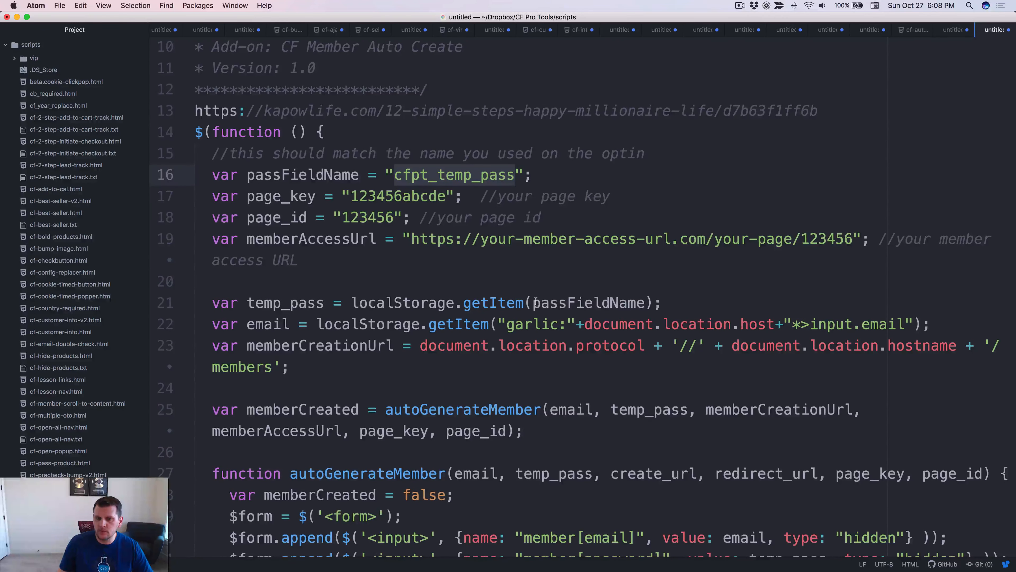
double_click(586, 303)
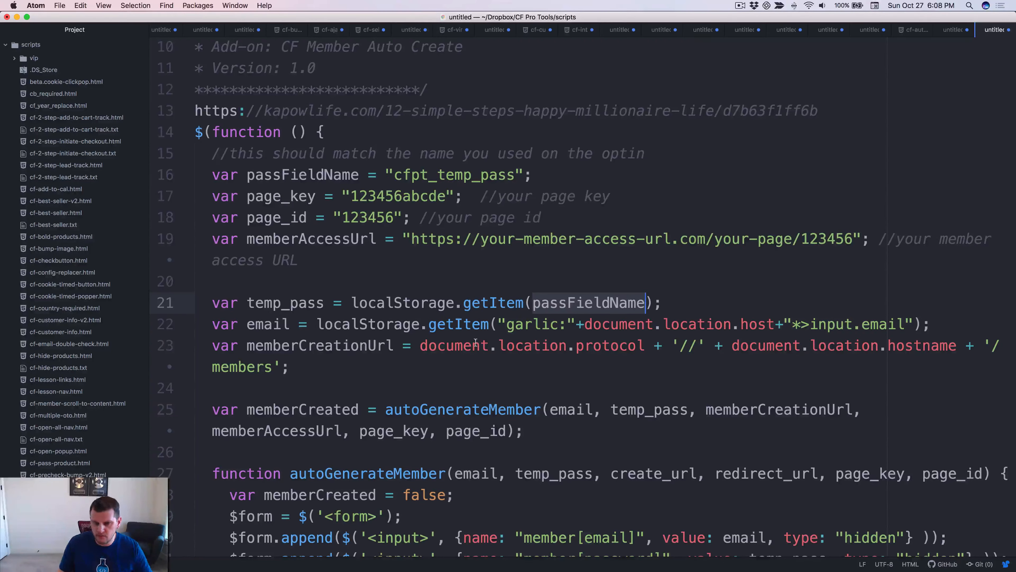
scroll(520, 344, "up", 5)
scroll(539, 335, "down", 3)
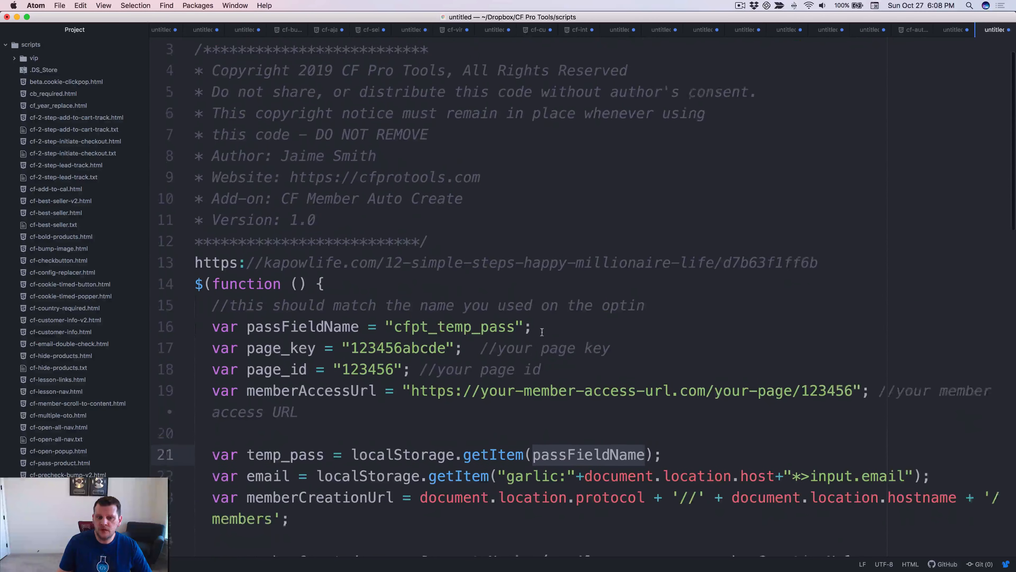
left_click(519, 314)
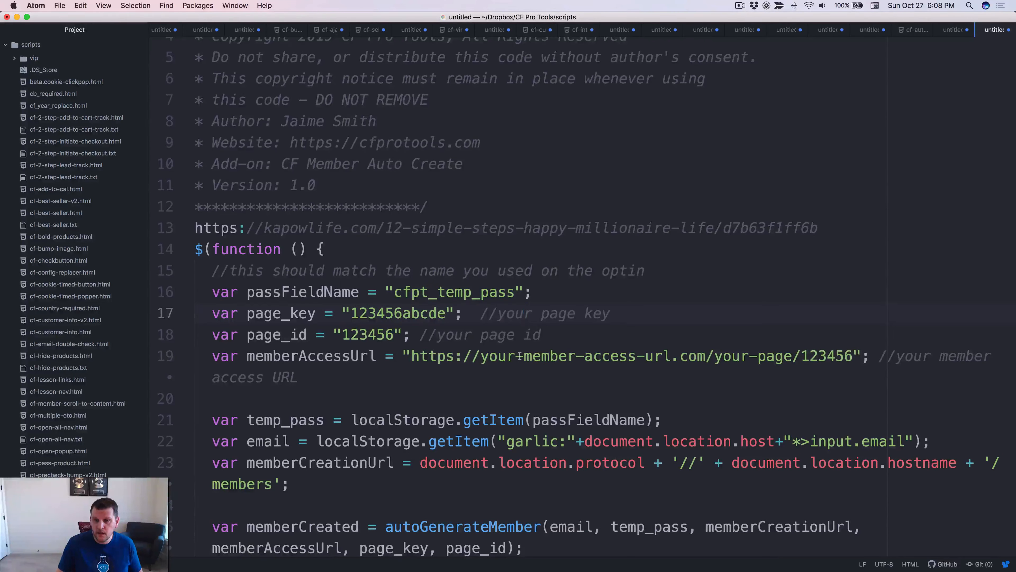
key("super+Tab")
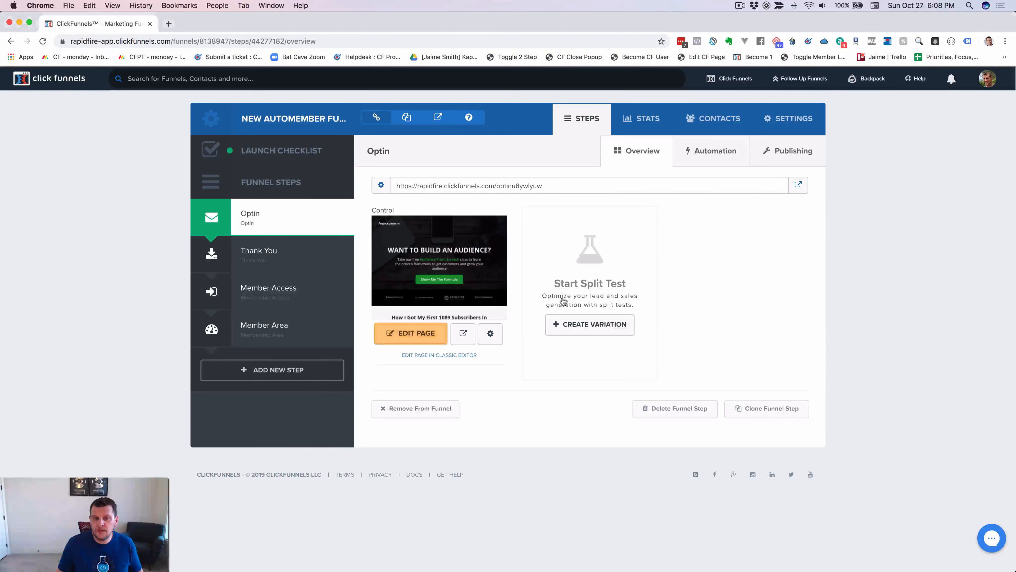
Copy the Member Area step's Secret Sign Up URL and open an incognito window.
left_click(266, 295)
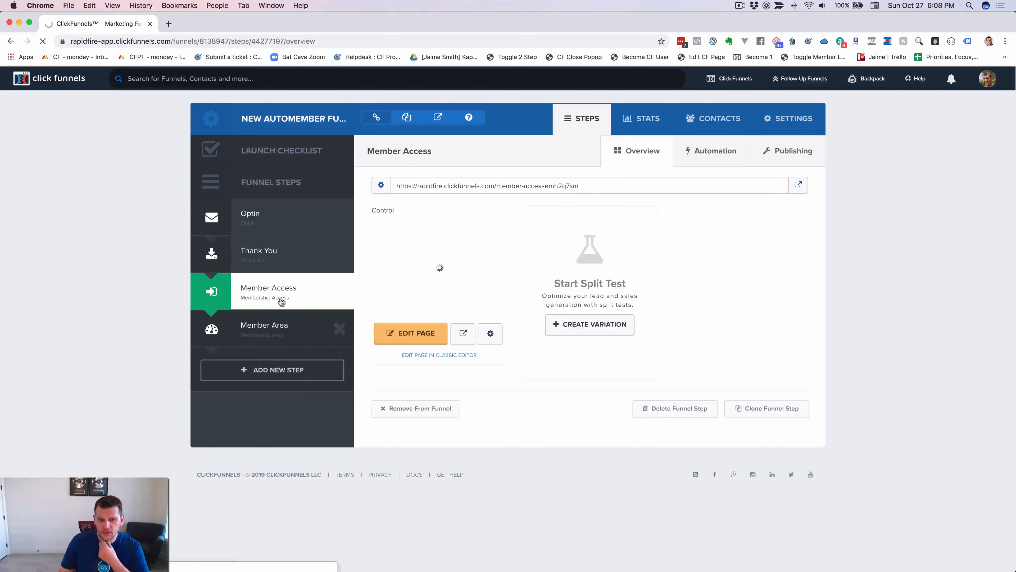
left_click(282, 328)
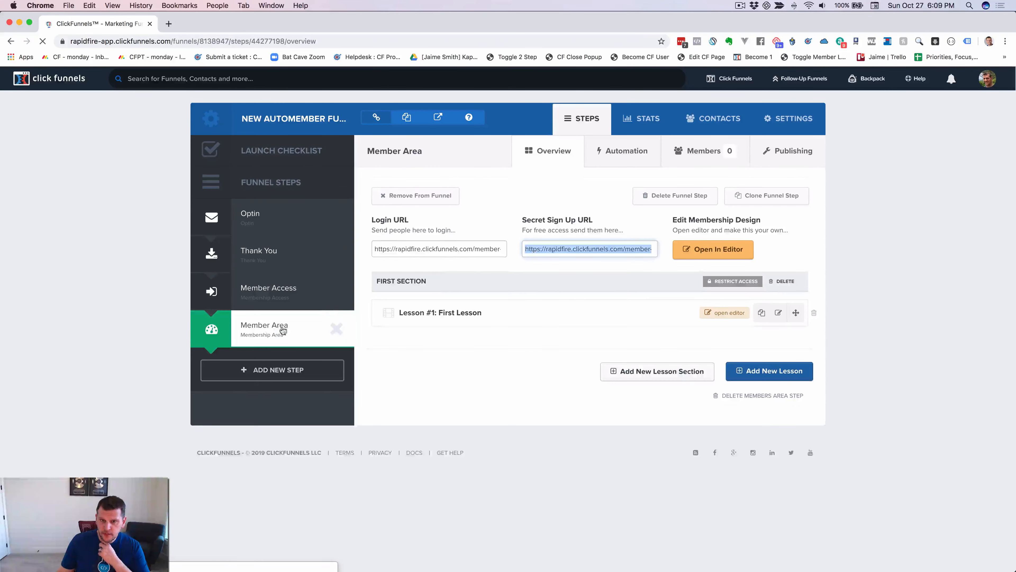
triple_click(582, 252)
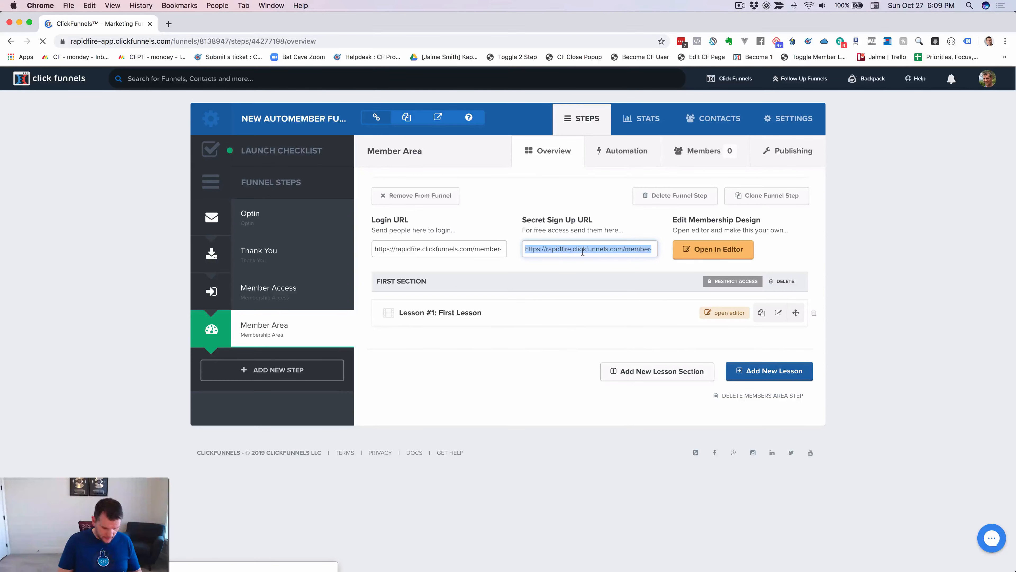
key("super+shift+n")
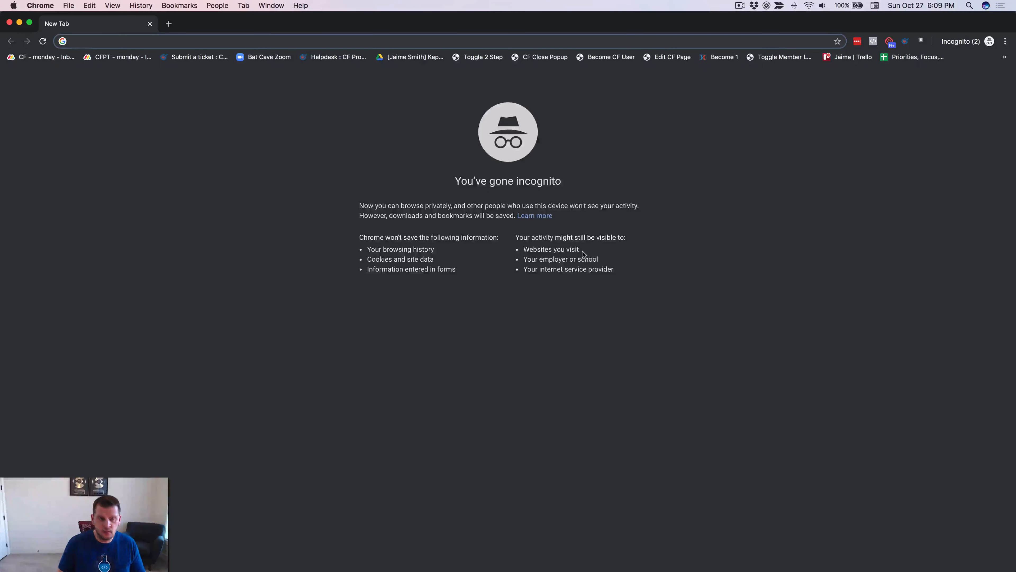
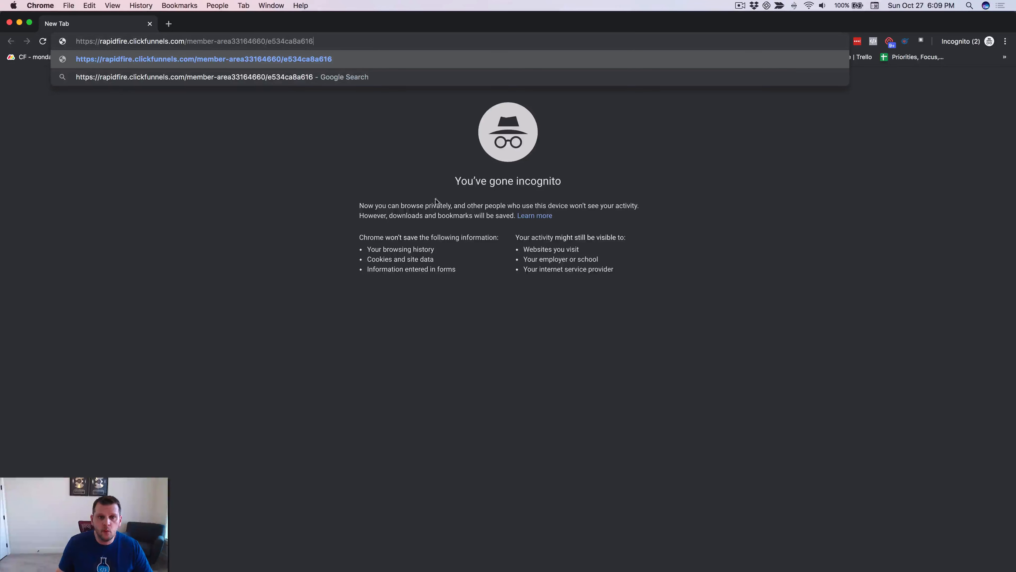
Put the secret sign-up URL in the incognito address bar and as the script's memberAccessUrl.
left_click_drag(314, 41, 74, 40)
key("super+c")
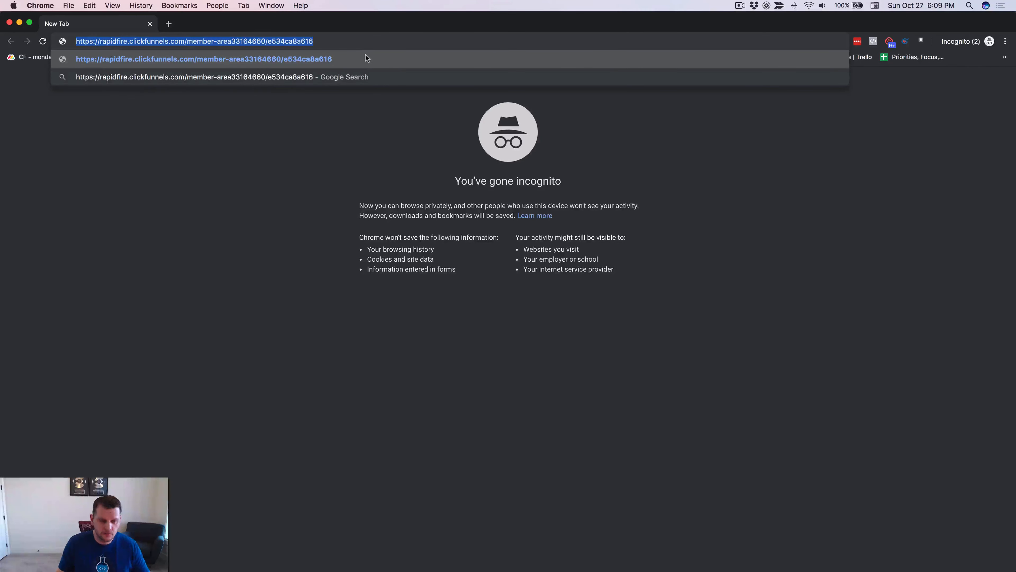
key("super+Tab")
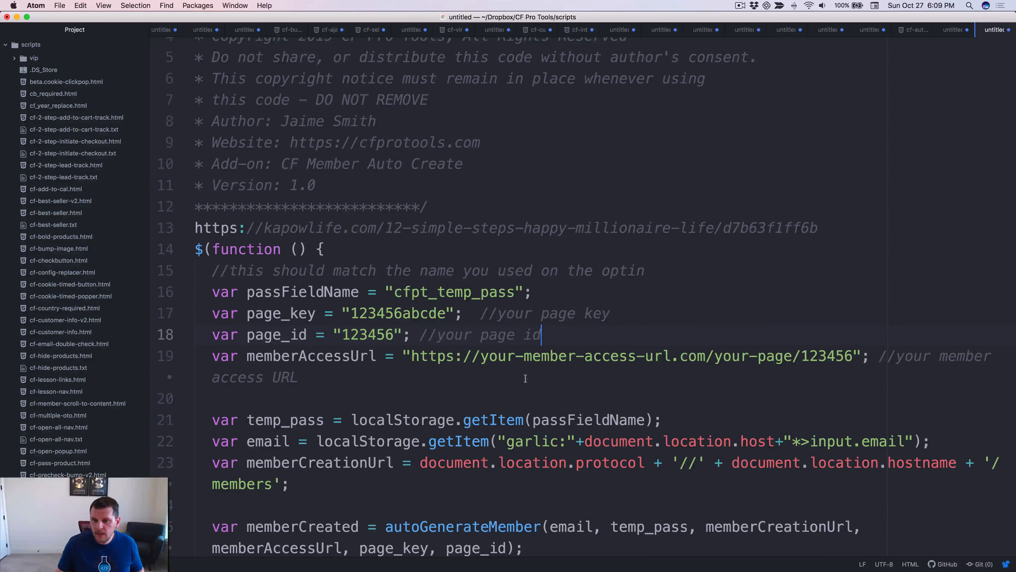
left_click_drag(412, 358, 850, 362)
key("super+v")
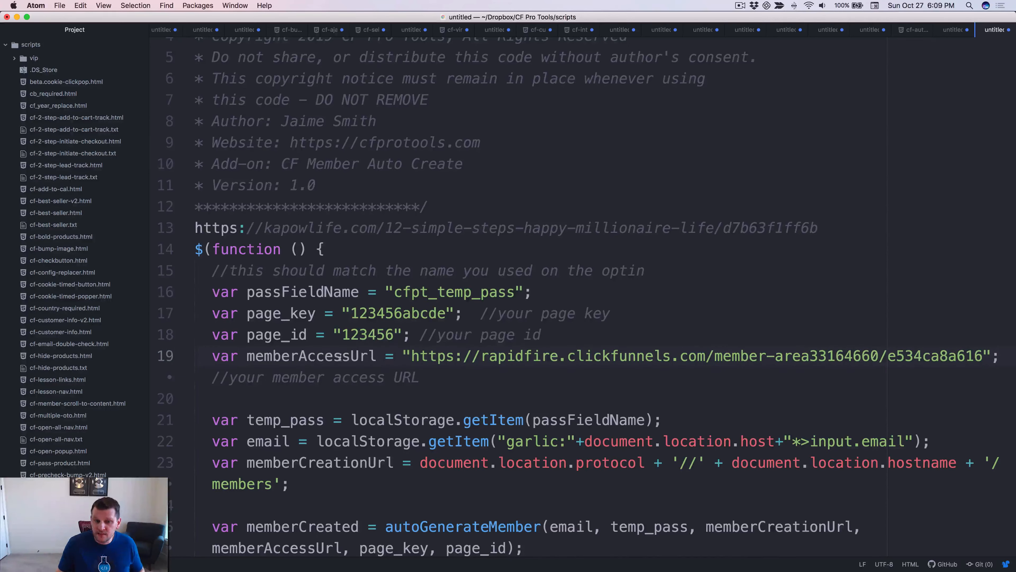
left_click(534, 336)
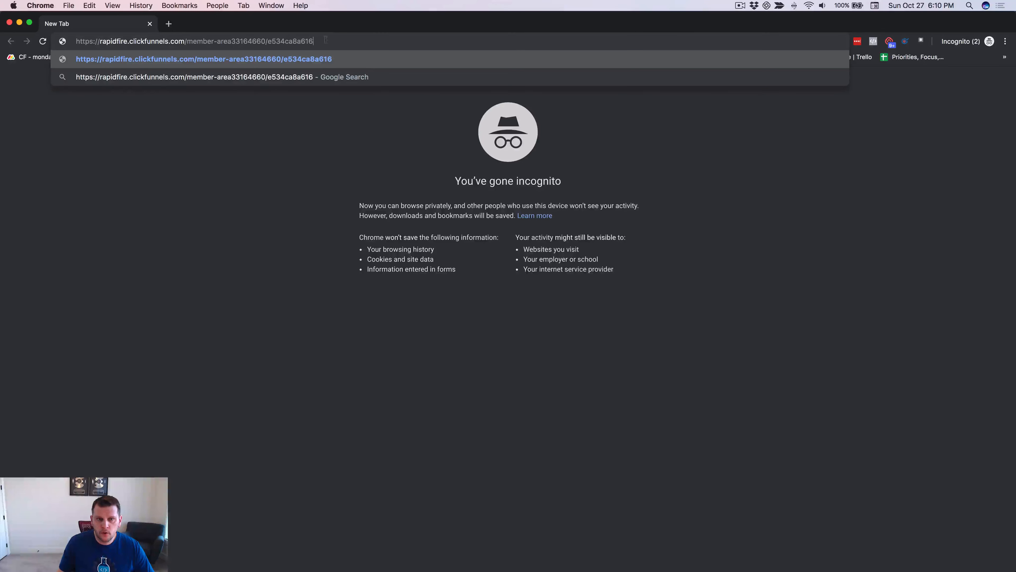
left_click_drag(330, 40, 71, 40)
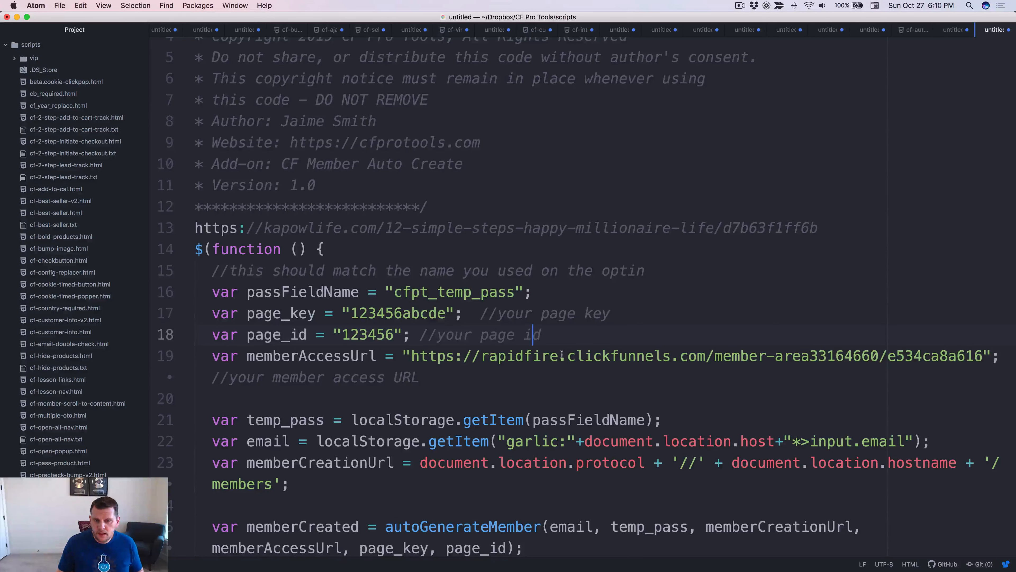
key("Down")
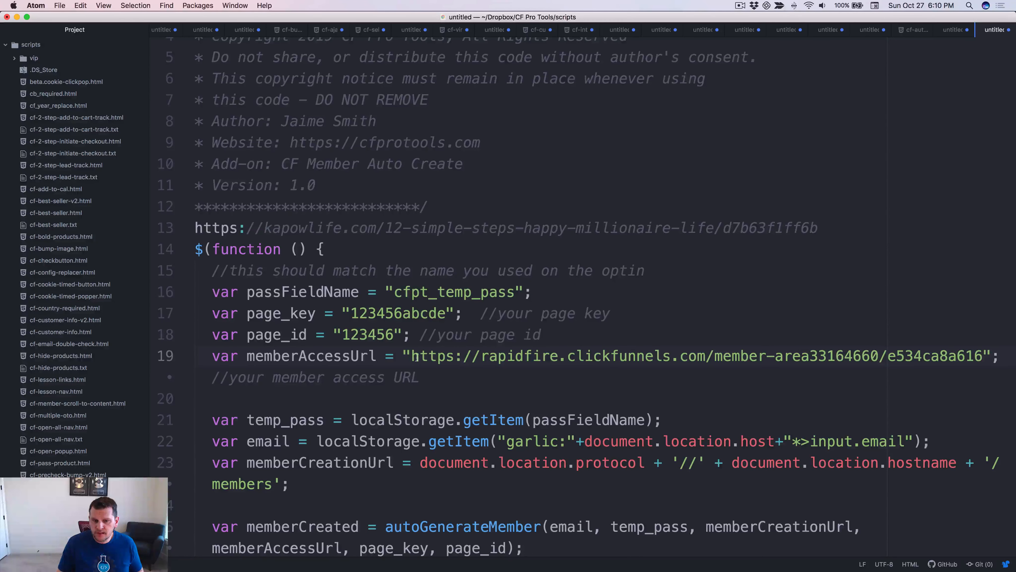
left_click_drag(412, 356, 983, 357)
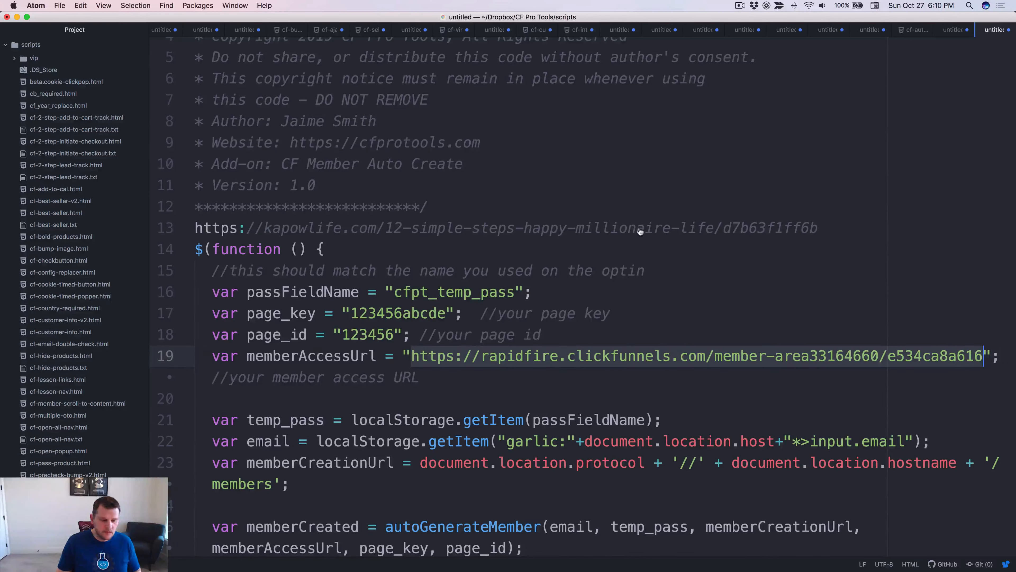
key("super+Tab")
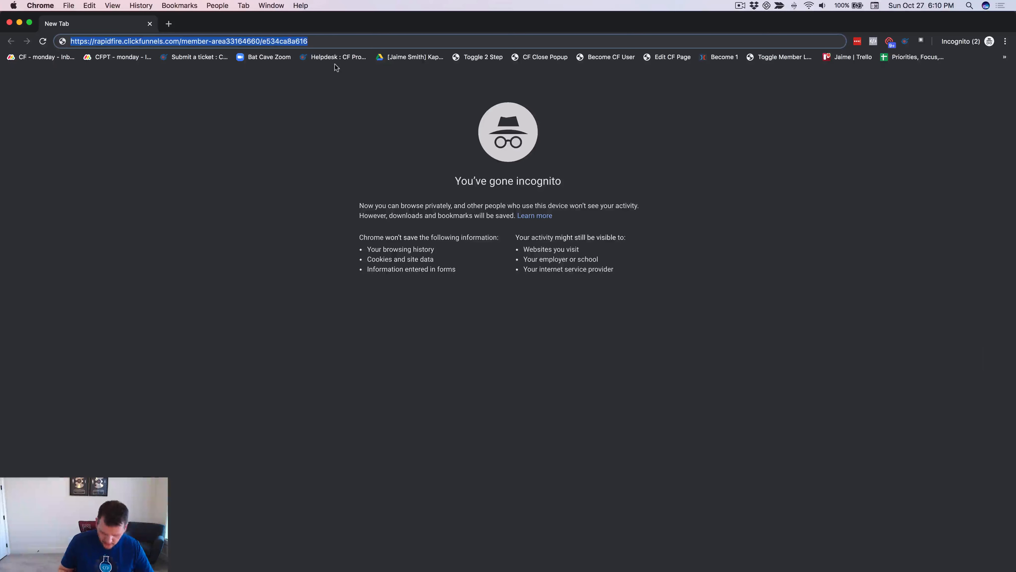
Load the sign-up URL and paste its page_id 33164660 over the script's placeholder 123456.
key("Return")
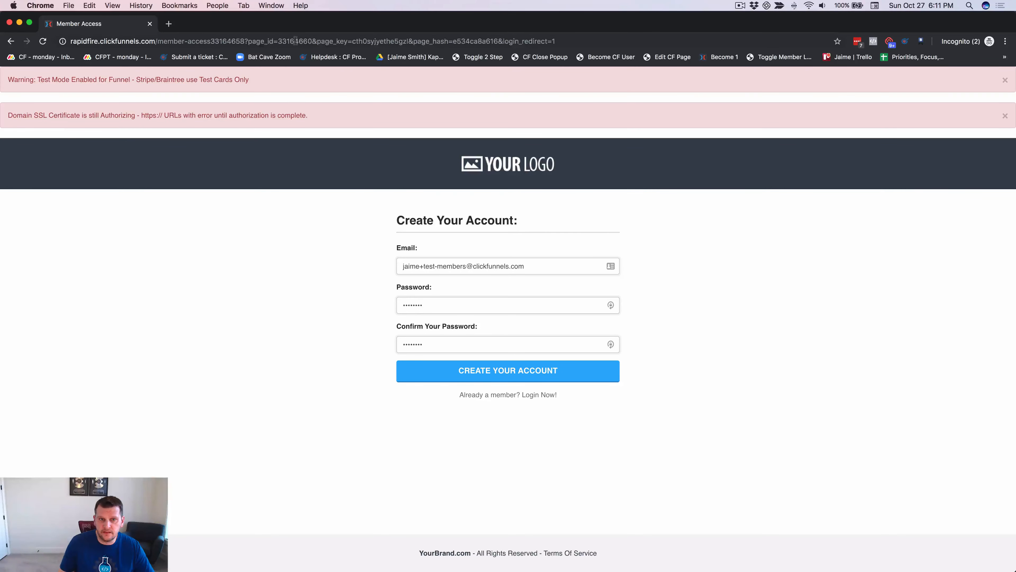
double_click(295, 41)
key("super+c")
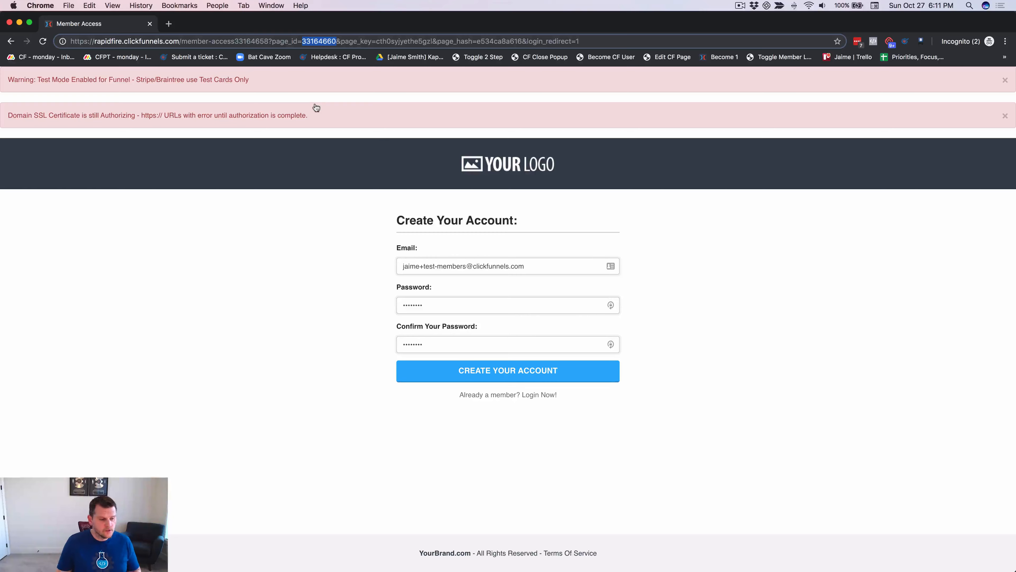
key("super+Tab")
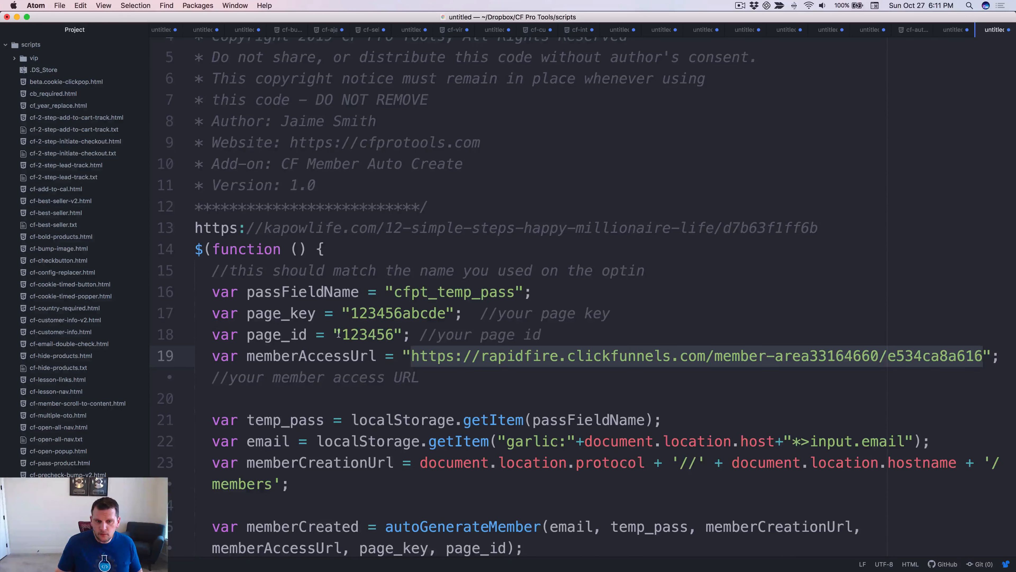
double_click(363, 332)
key("super+v")
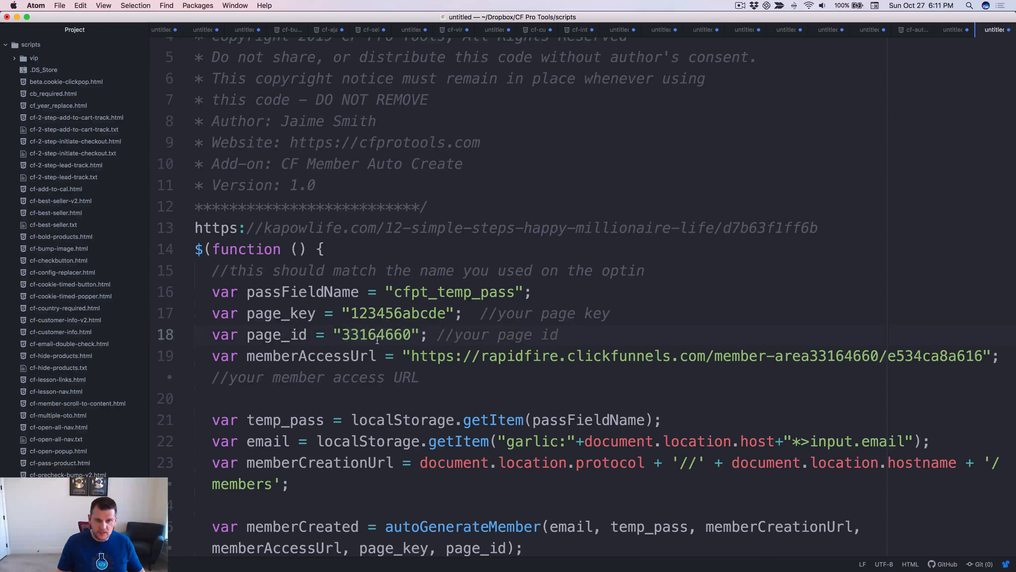
key("super+Tab")
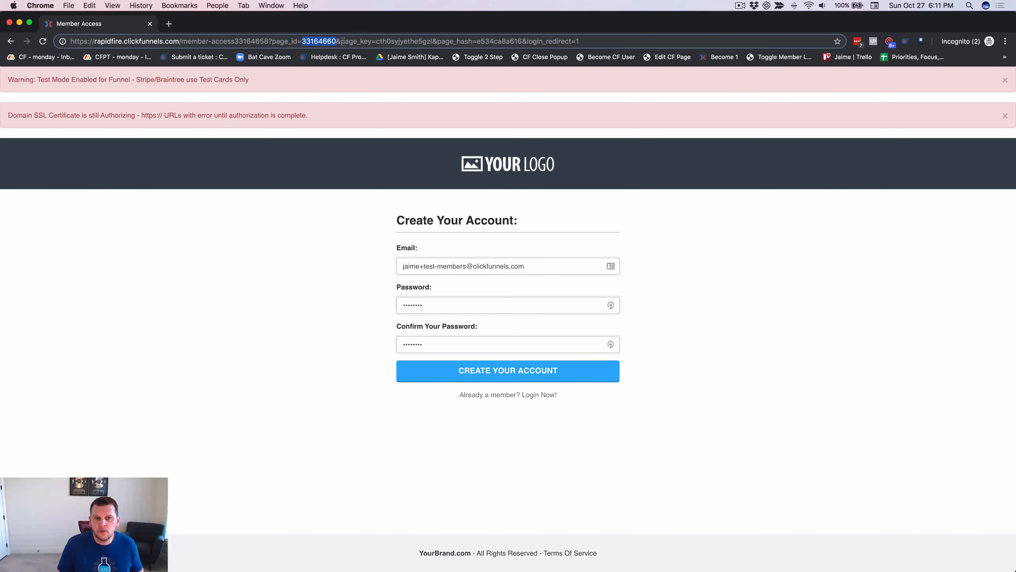
Copy the URL's page_key value and paste it over the script's placeholder 123456abcde.
left_click_drag(341, 41, 376, 42)
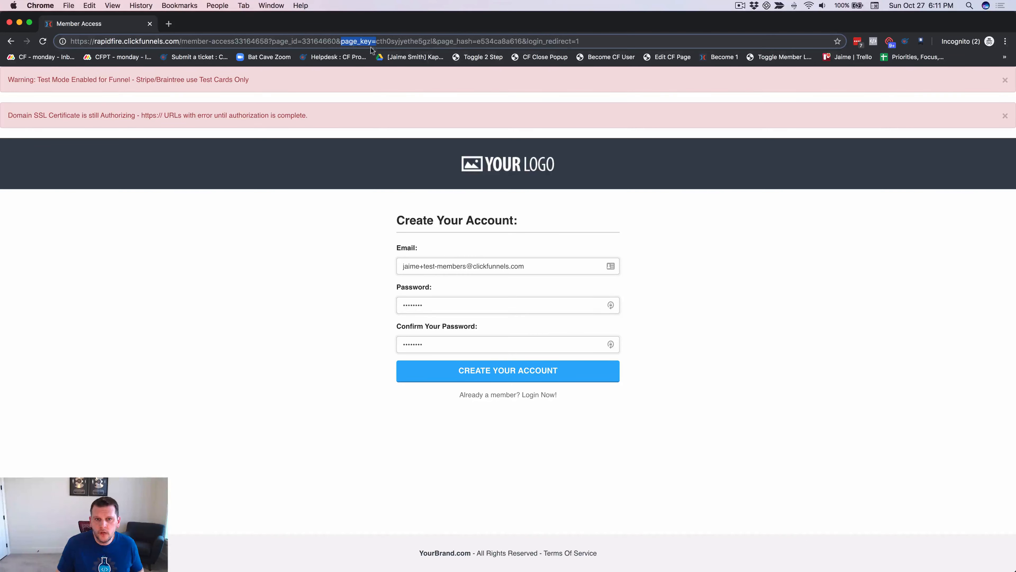
left_click(383, 41)
left_click_drag(376, 41, 418, 42)
left_click(437, 42)
double_click(412, 41)
key("super+c")
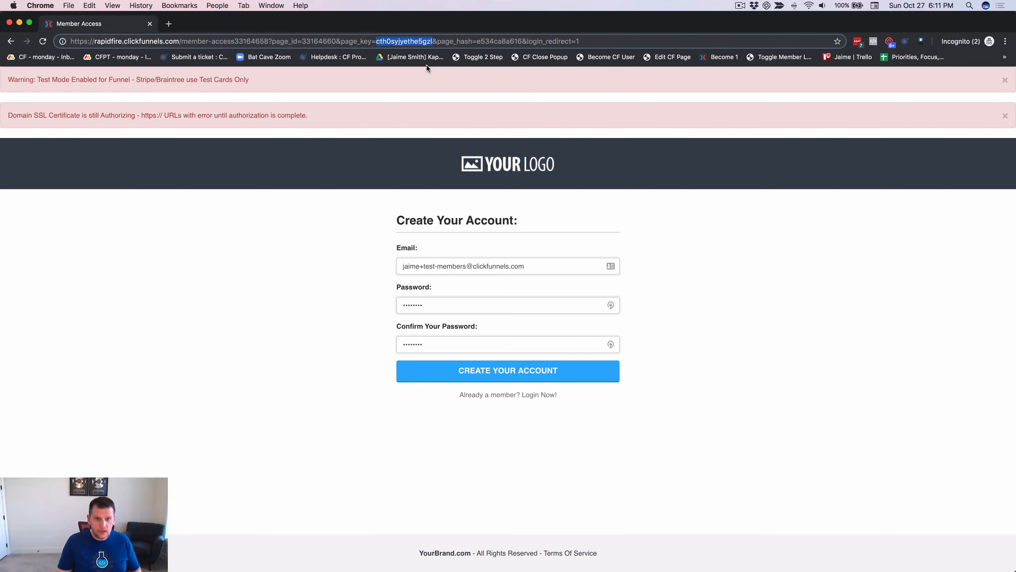
key("super+Tab")
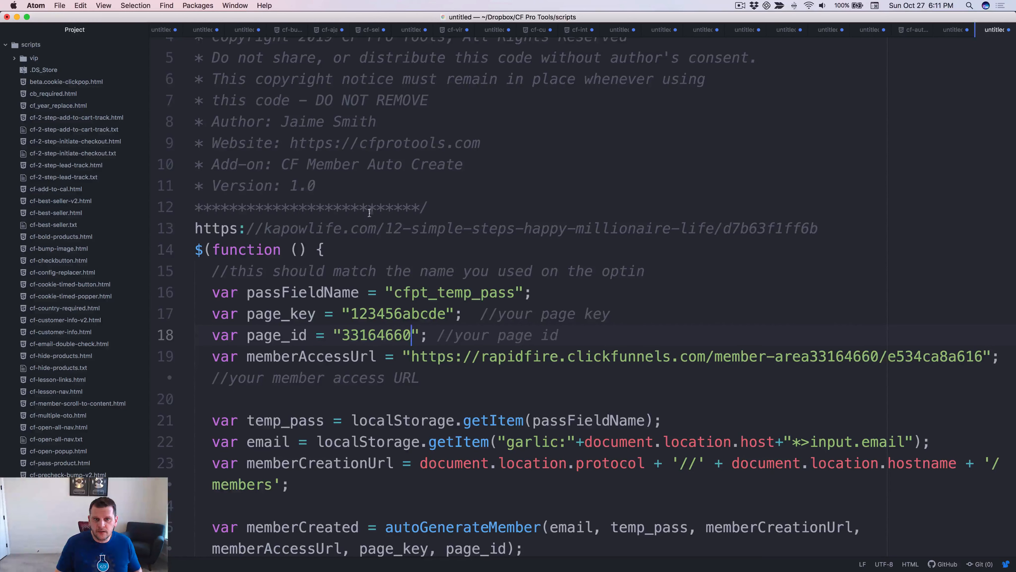
double_click(383, 316)
key("super+v")
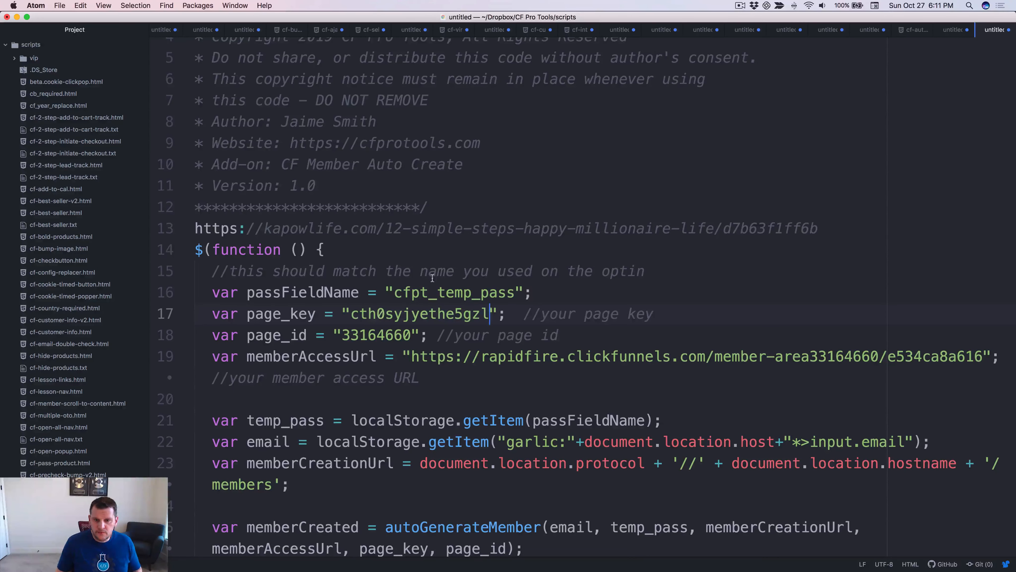
key("super+Tab")
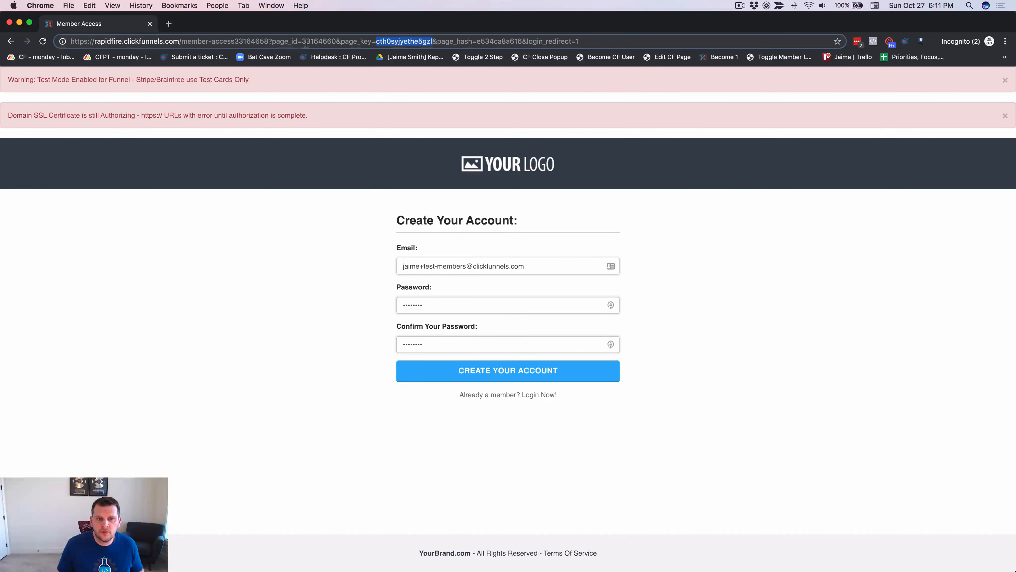
Recopy the page_key value from the member sign-up page URL and bring the script forward.
left_click(337, 41)
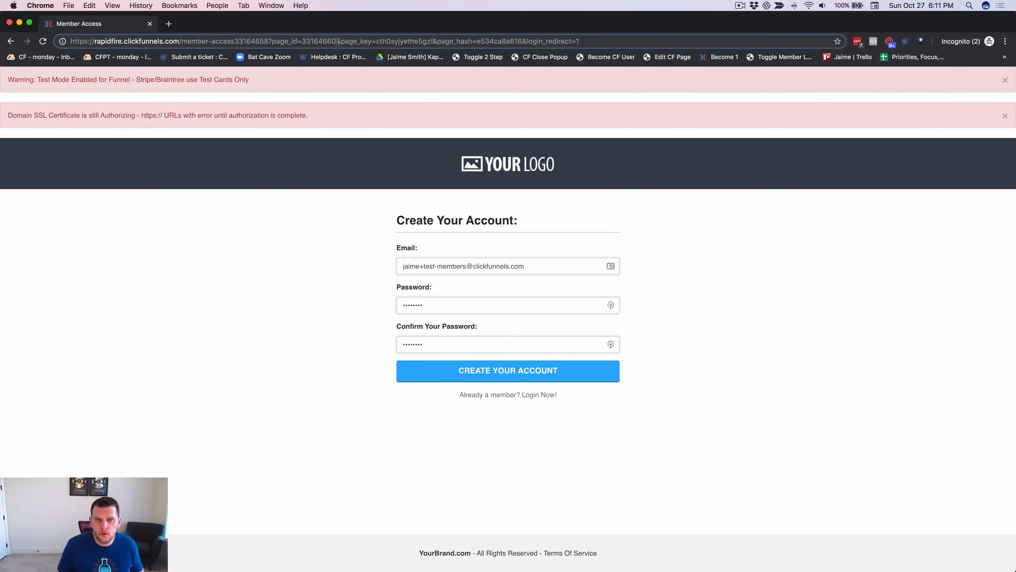
double_click(316, 41)
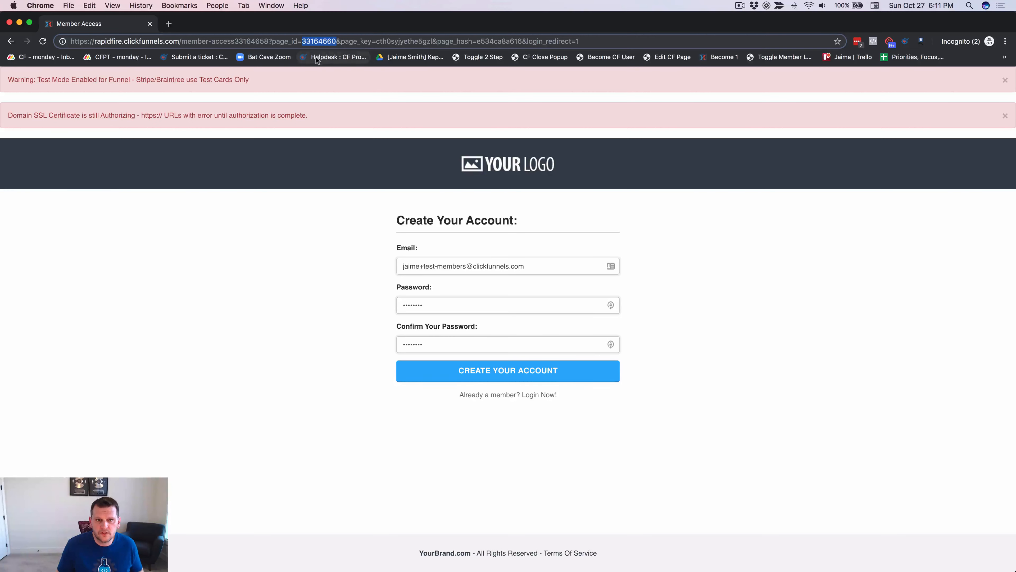
left_click(340, 57)
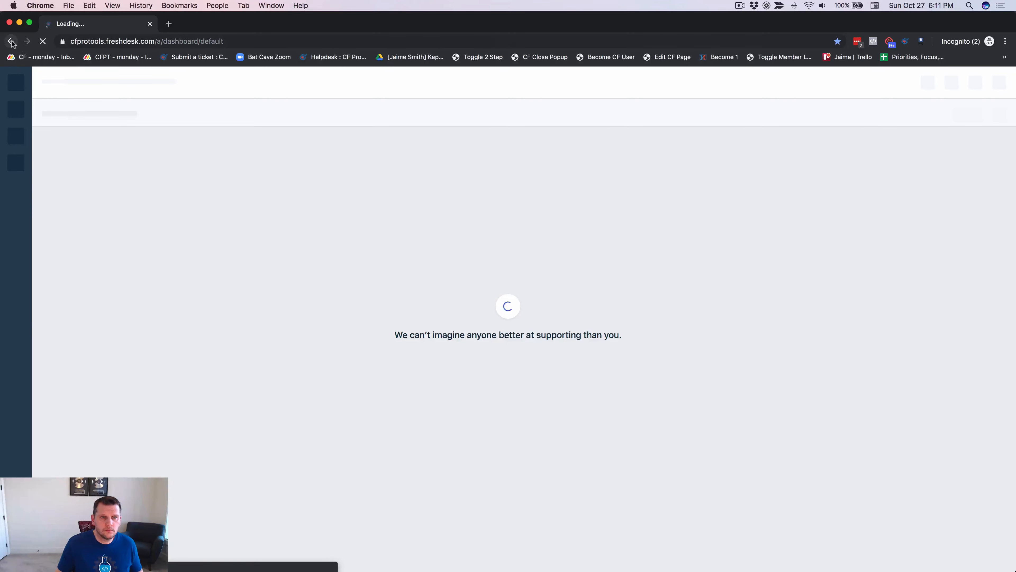
left_click(11, 42)
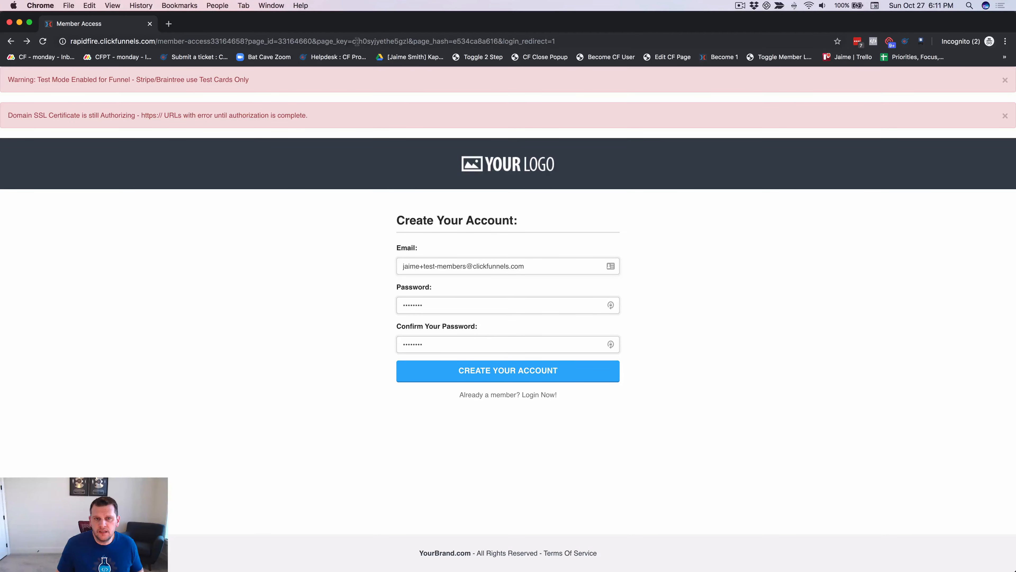
left_click(403, 42)
left_click(411, 41)
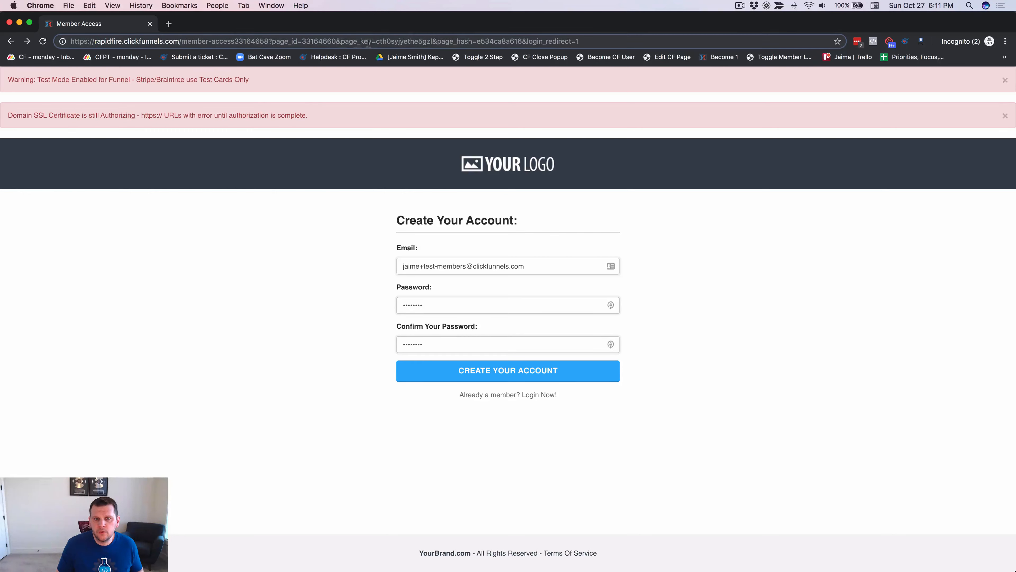
double_click(372, 41)
double_click(397, 41)
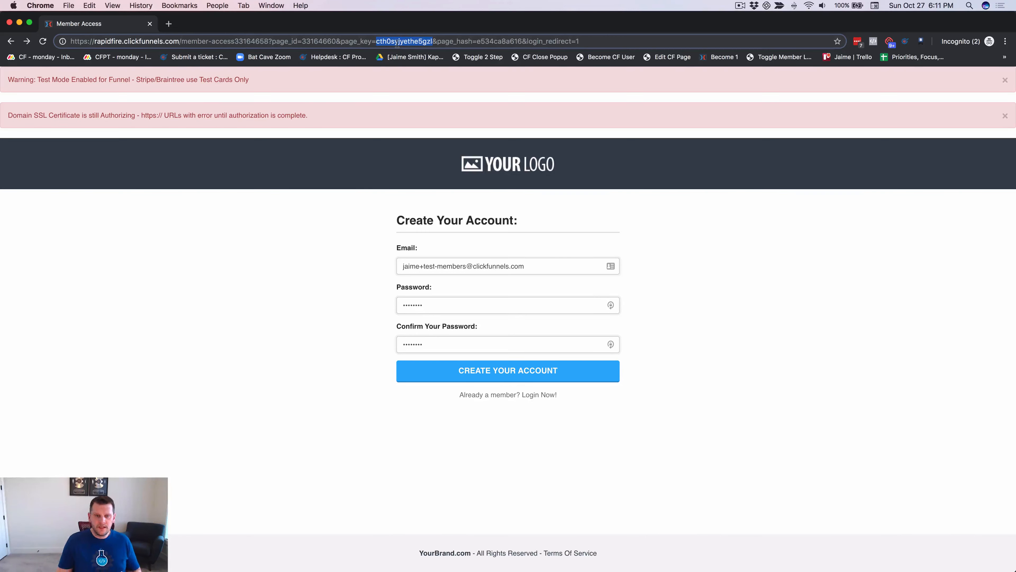
key("super+c")
key("super+Tab")
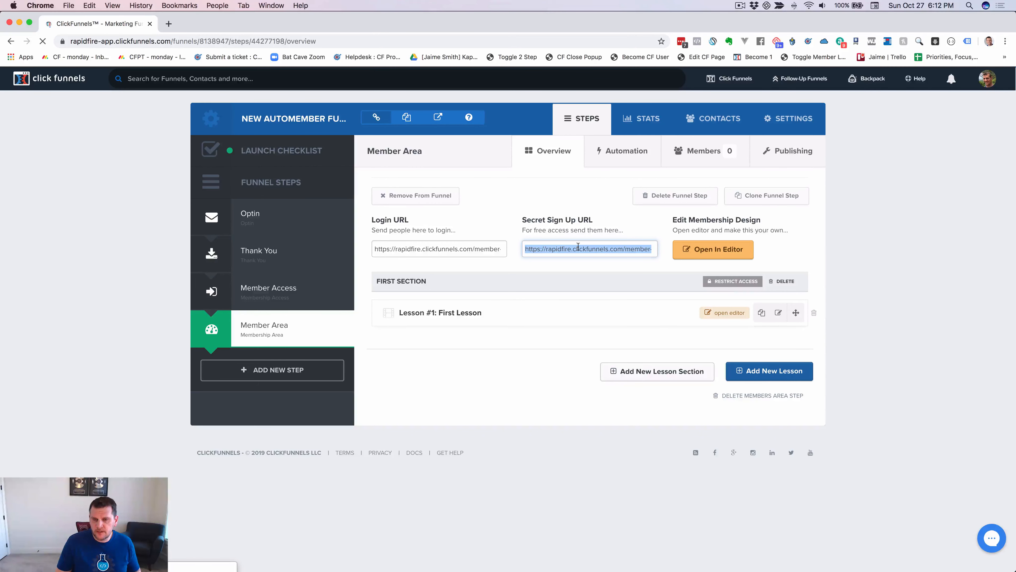
key("super+Tab")
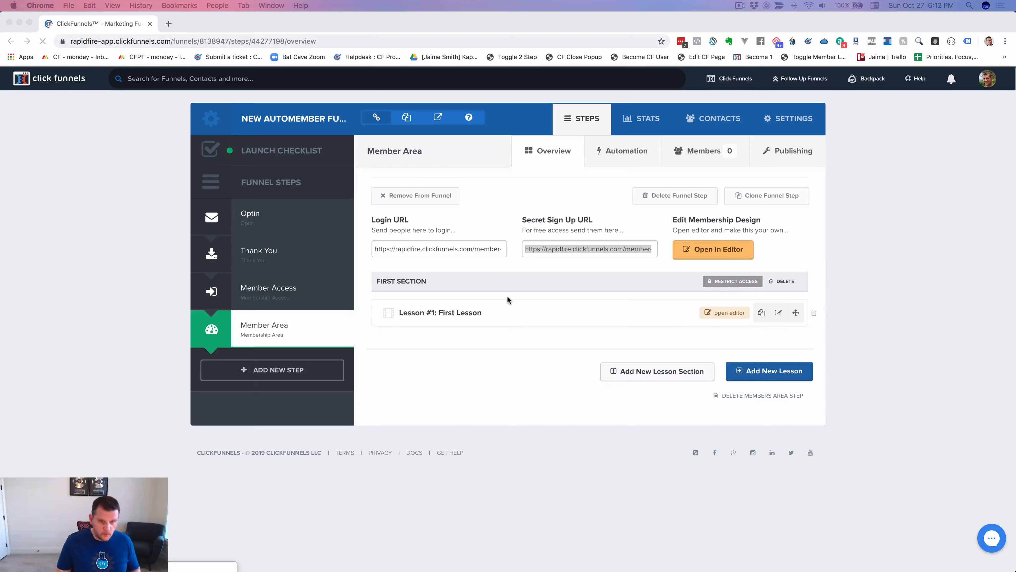
key("super+Tab")
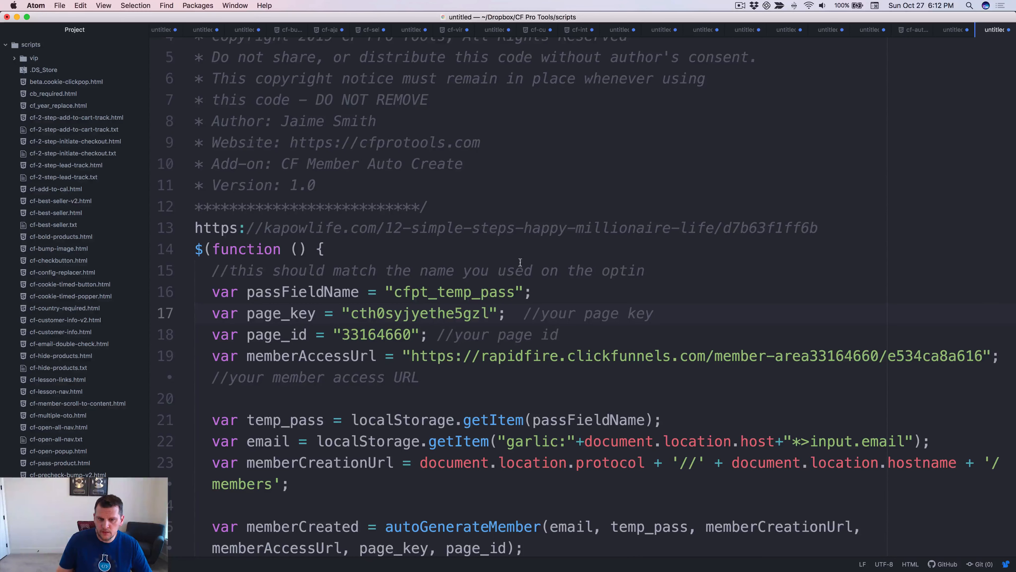
scroll(499, 252, "down", 5)
scroll(498, 252, "down", 2)
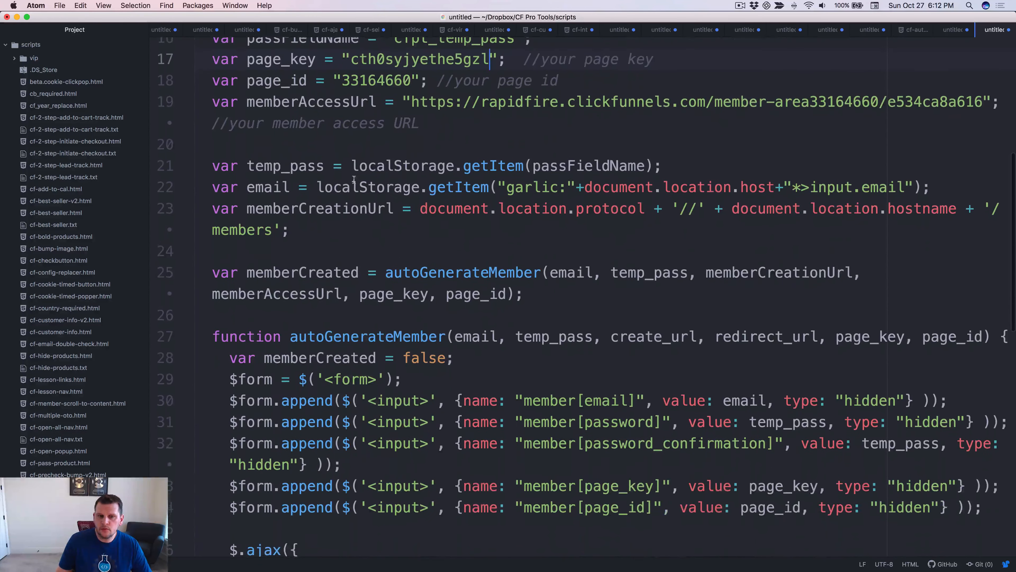
scroll(370, 171, "up", 2)
scroll(369, 171, "up", 2)
scroll(352, 224, "down", 2)
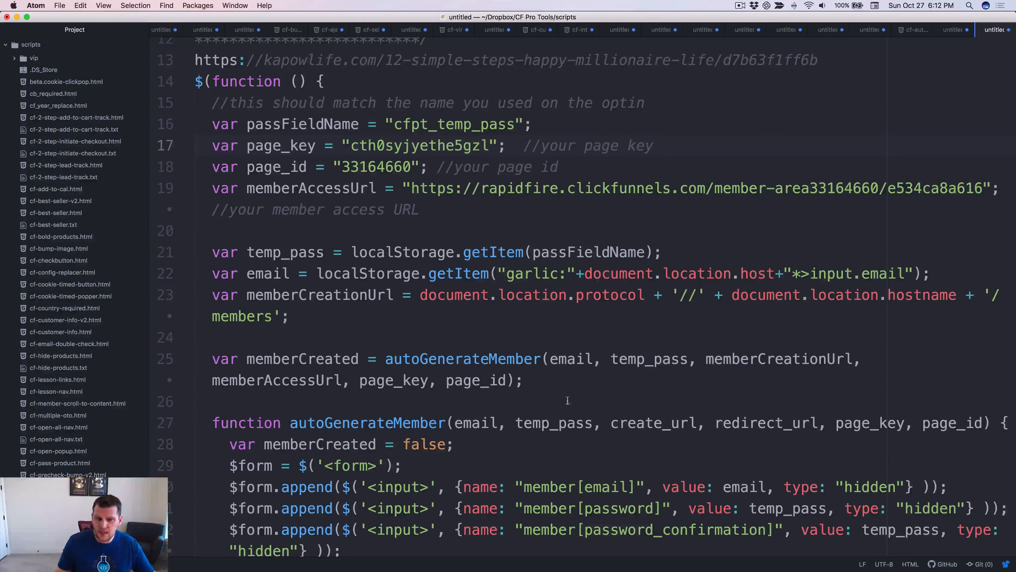
scroll(518, 284, "down", 5)
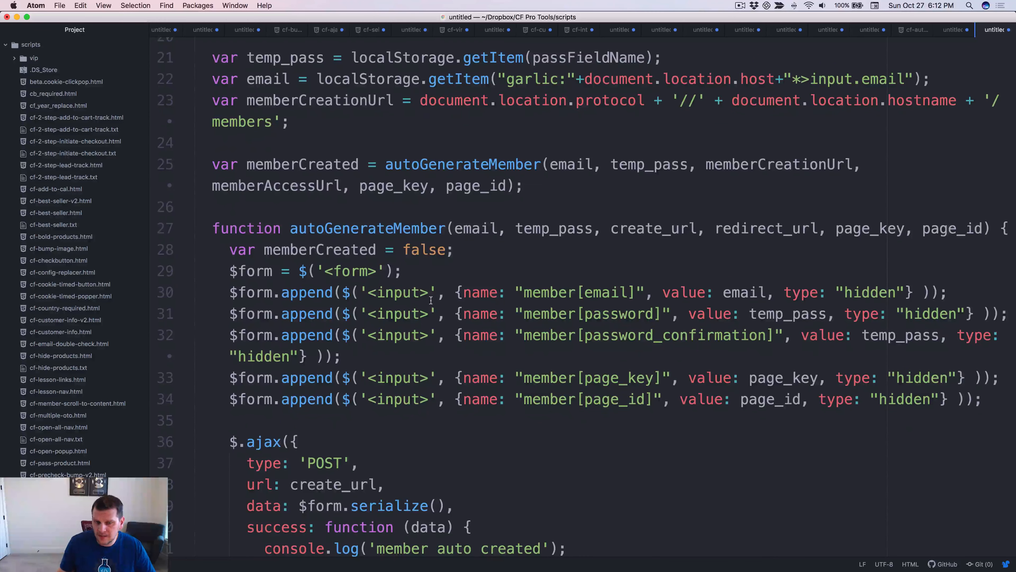
scroll(429, 300, "down", 1)
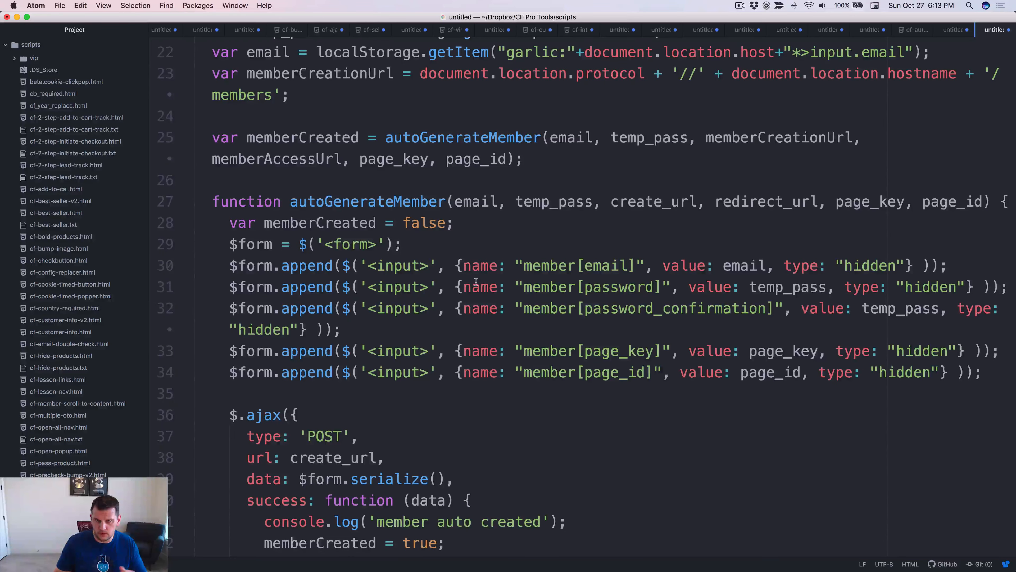
scroll(487, 279, "up", 4)
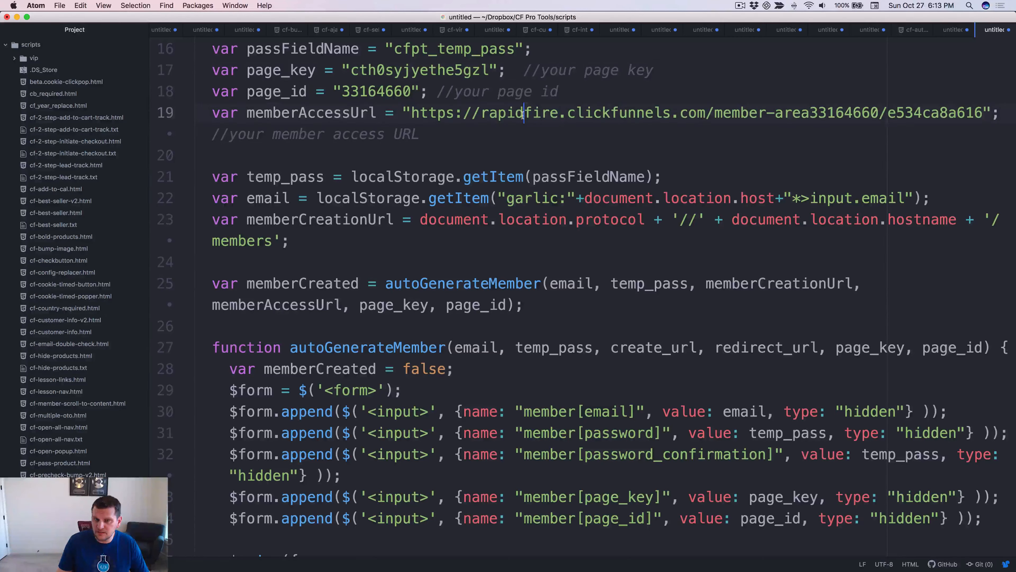
Review the finished script, noting the rapidfire subdomain in the member URL, then return to ClickFunnels.
double_click(523, 114)
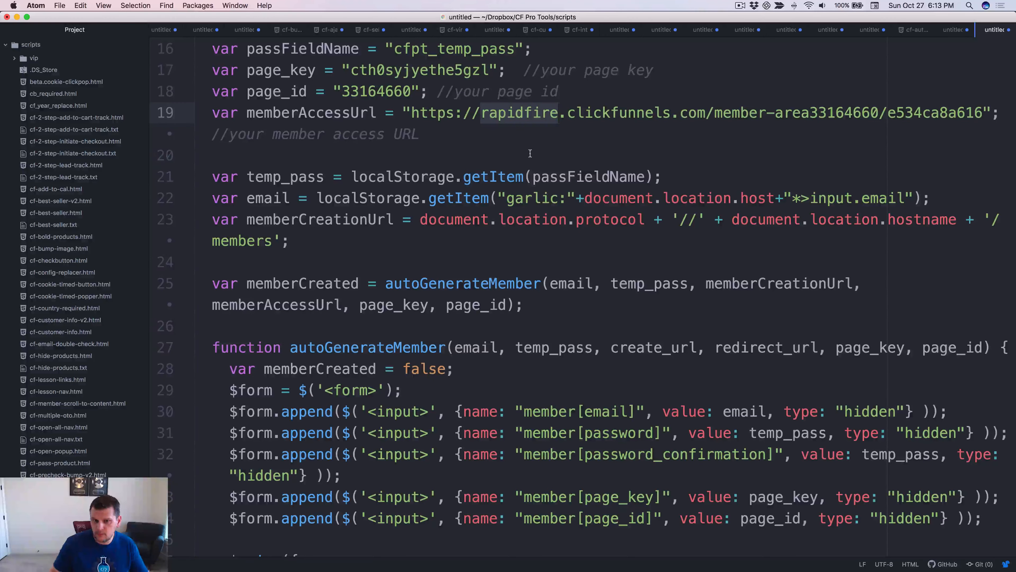
left_click(571, 251)
scroll(440, 280, "down", 2)
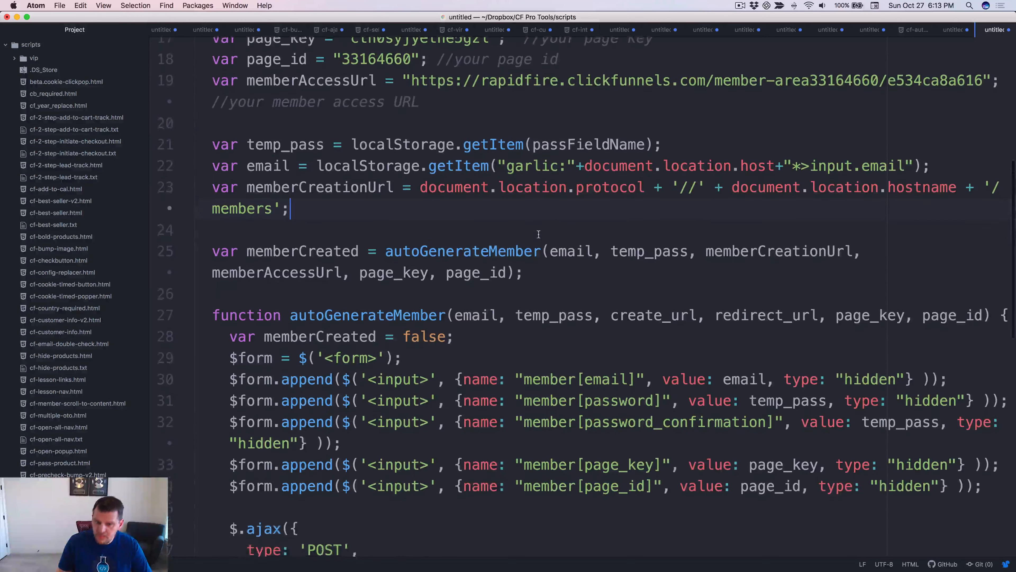
scroll(386, 294, "down", 6)
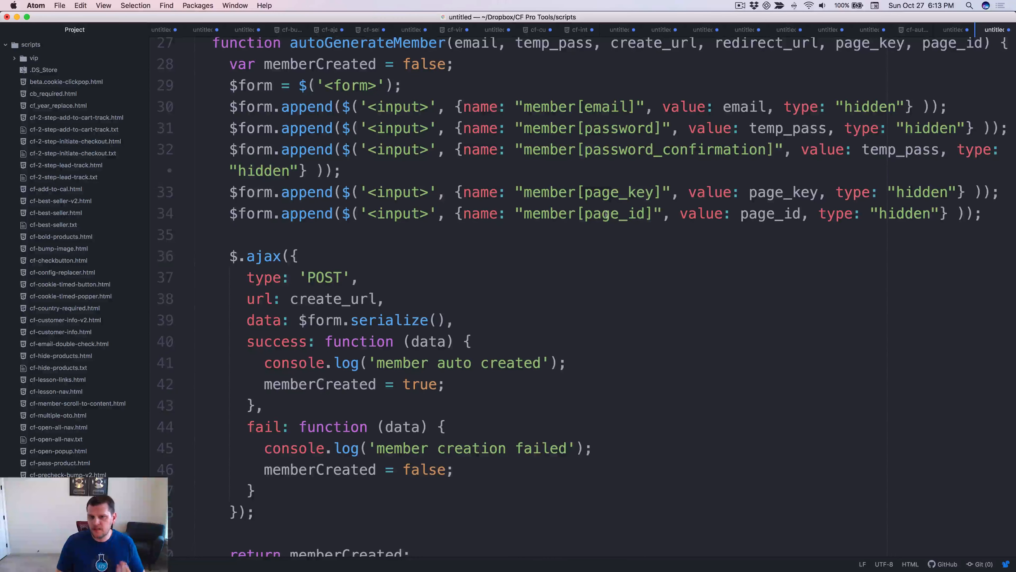
scroll(488, 227, "up", 1)
scroll(473, 216, "down", 6)
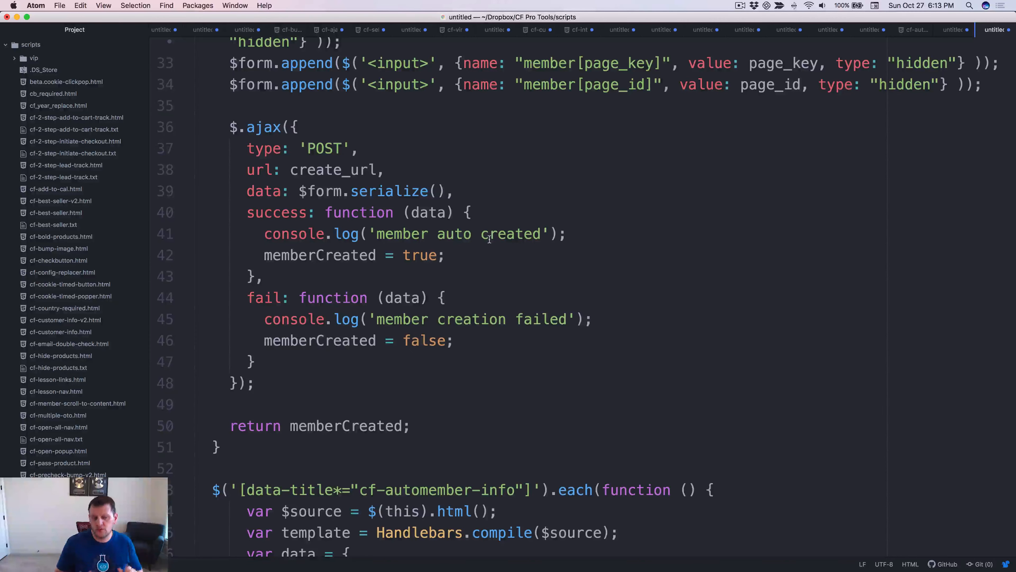
scroll(489, 239, "down", 10)
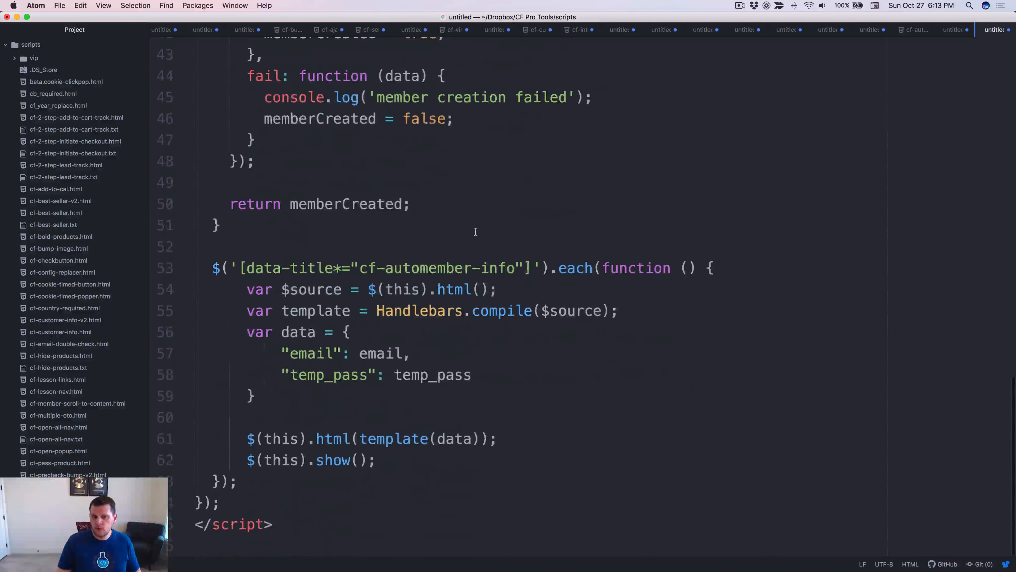
left_click(421, 274)
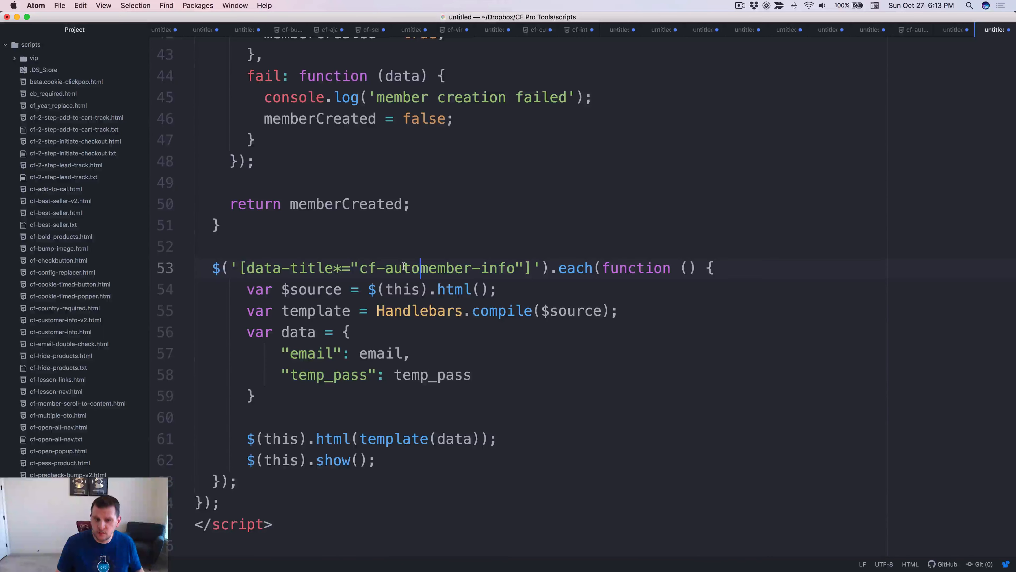
left_click(448, 241)
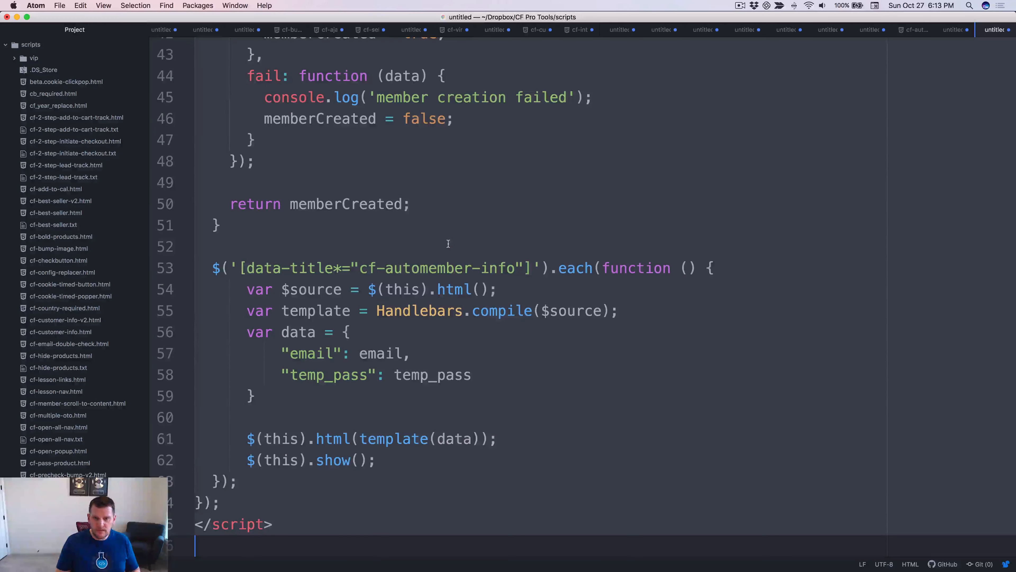
key("super+Tab")
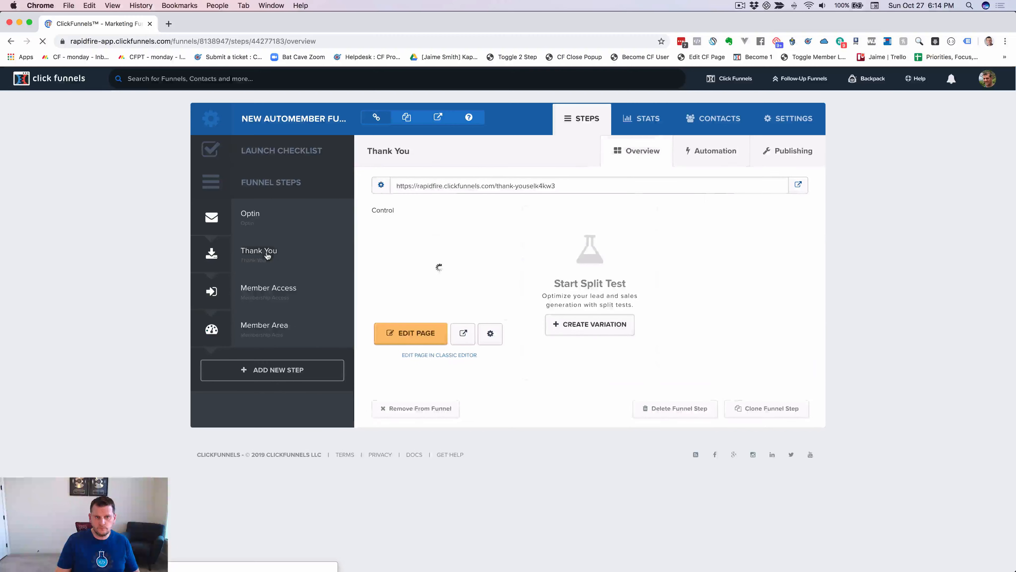
Paste the auto-member script into the Thank You page's tracking code and save the page.
left_click(471, 250, "super")
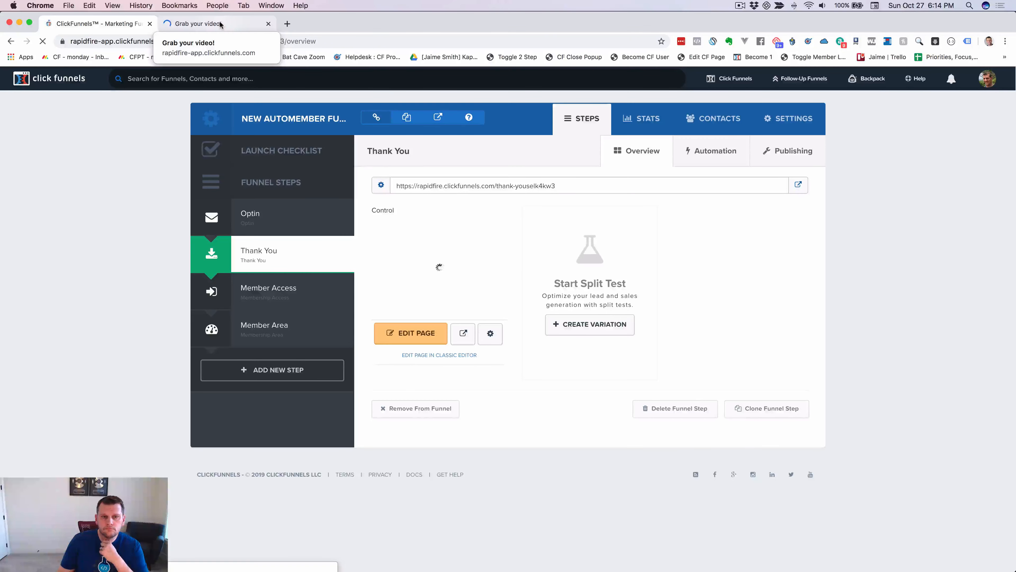
left_click(220, 24)
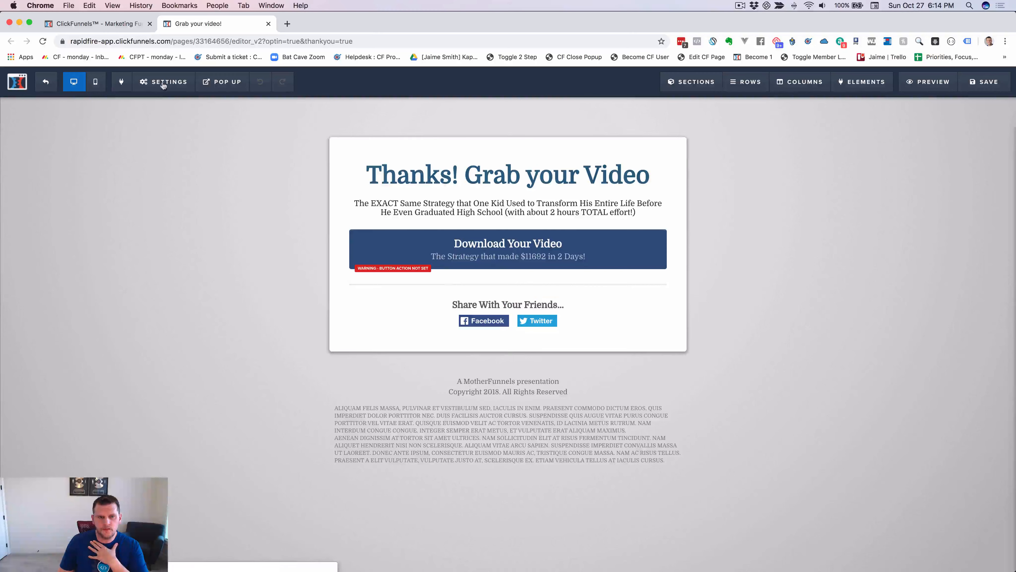
mouse_move(162, 85)
left_click(179, 141)
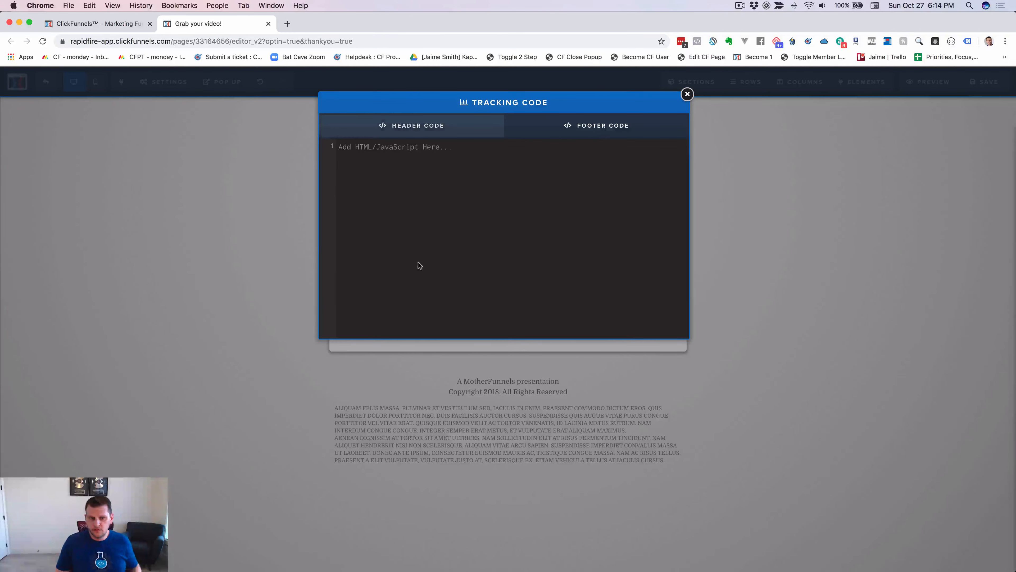
key("cmd+v")
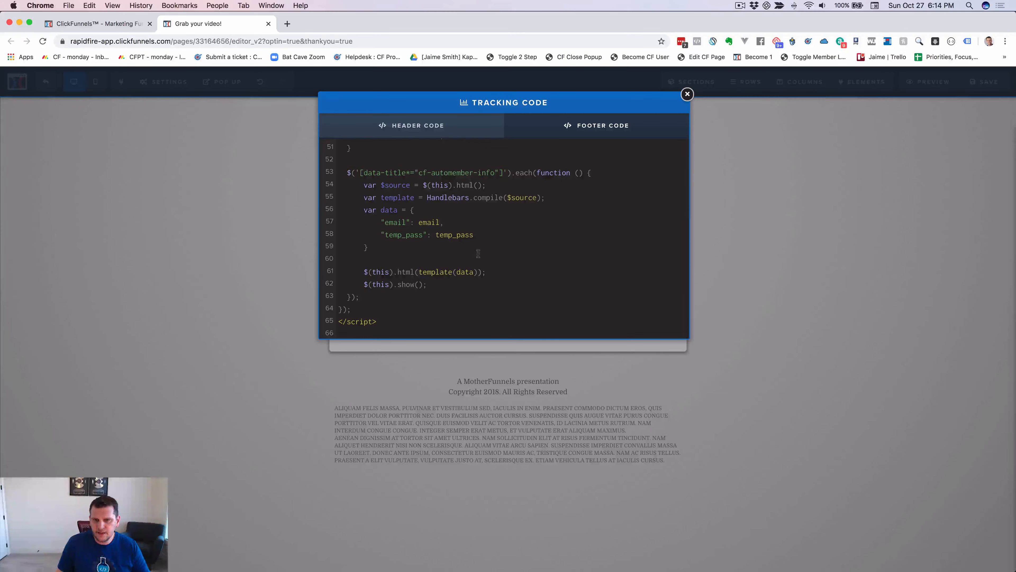
left_click(755, 208)
left_click(984, 82)
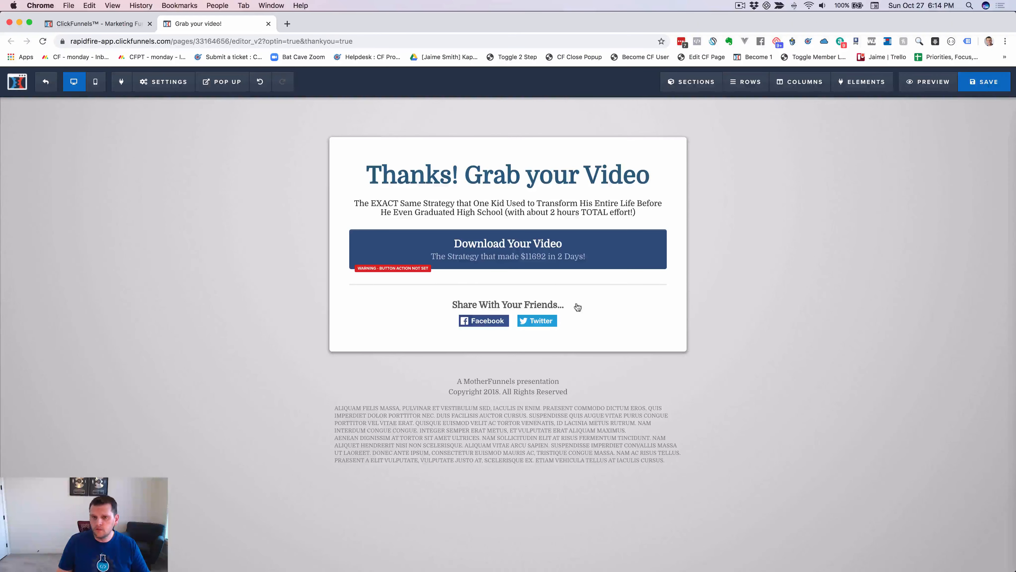
Change the thank-you headline to 'Thanks! We create you a login!'.
left_click(495, 177)
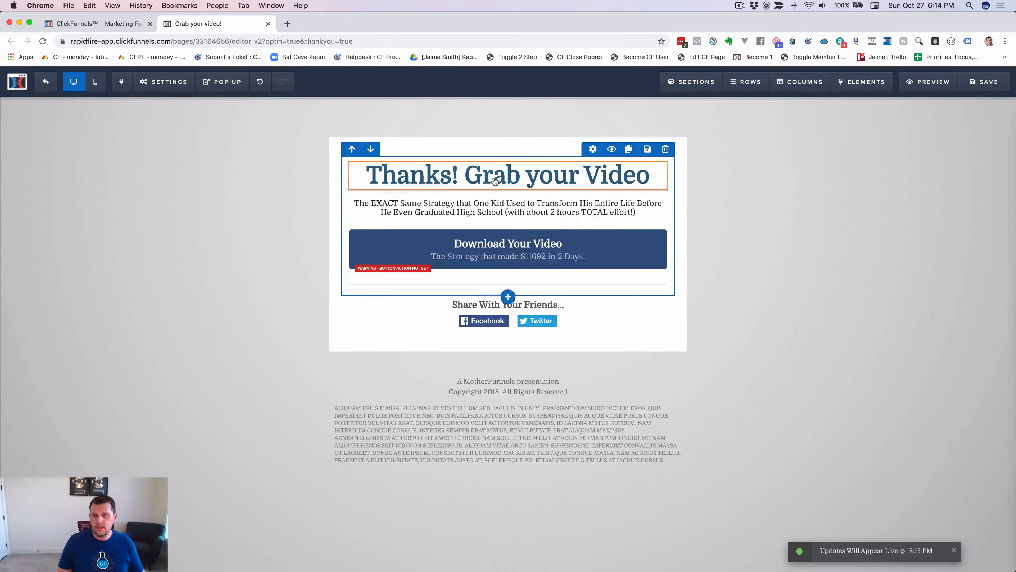
triple_click(496, 176)
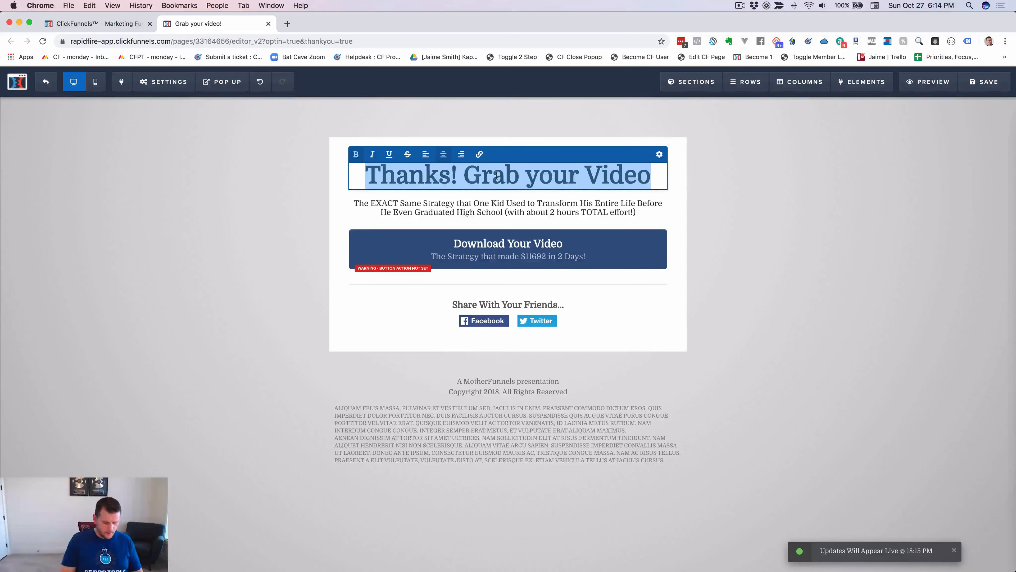
type("Thanks! W")
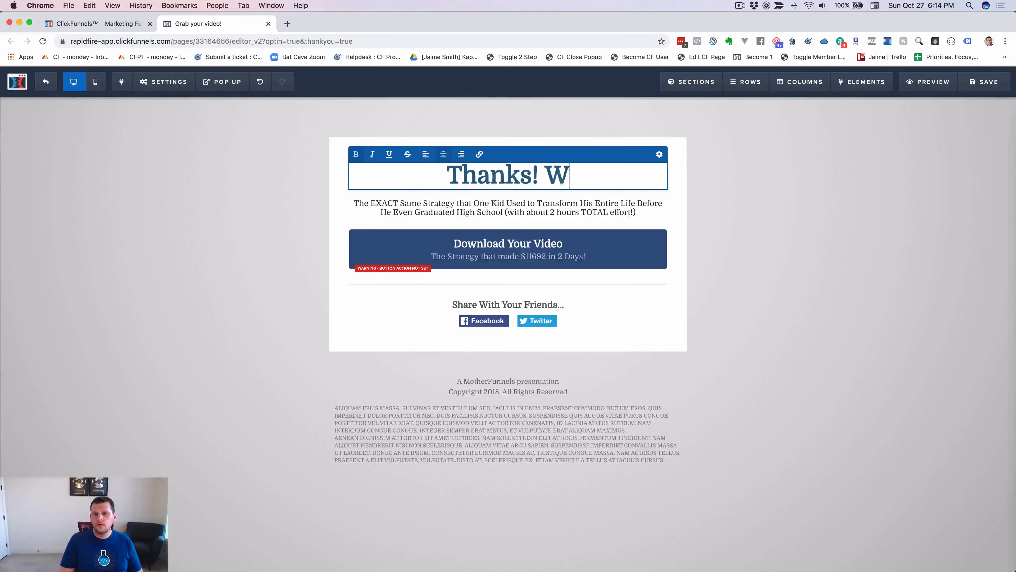
type("e create your an")
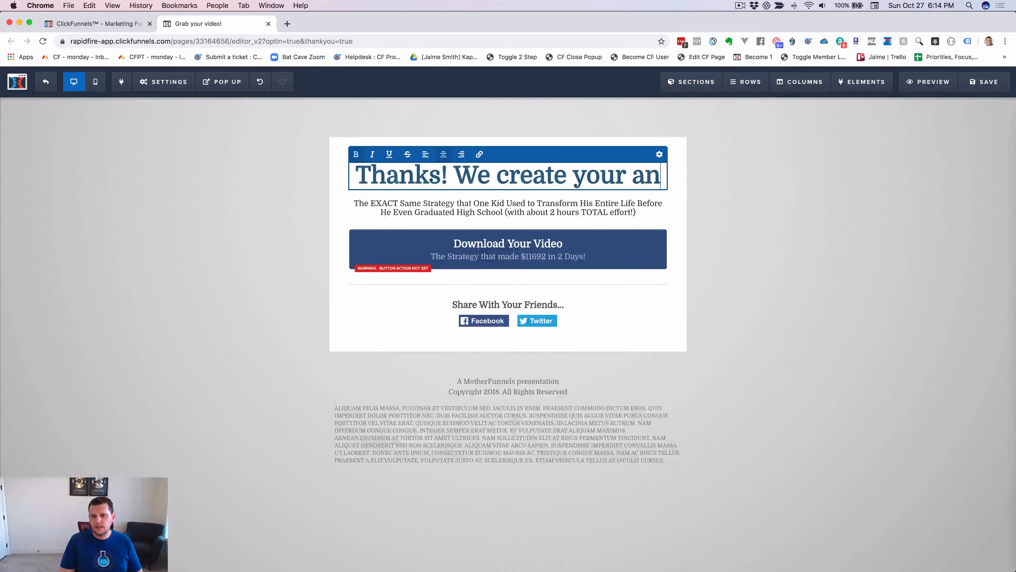
type(" a")
key("BackSpace")
key("BackSpace")
key("BackSpace")
key("BackSpace")
key("BackSpace")
key("BackSpace")
type("an")
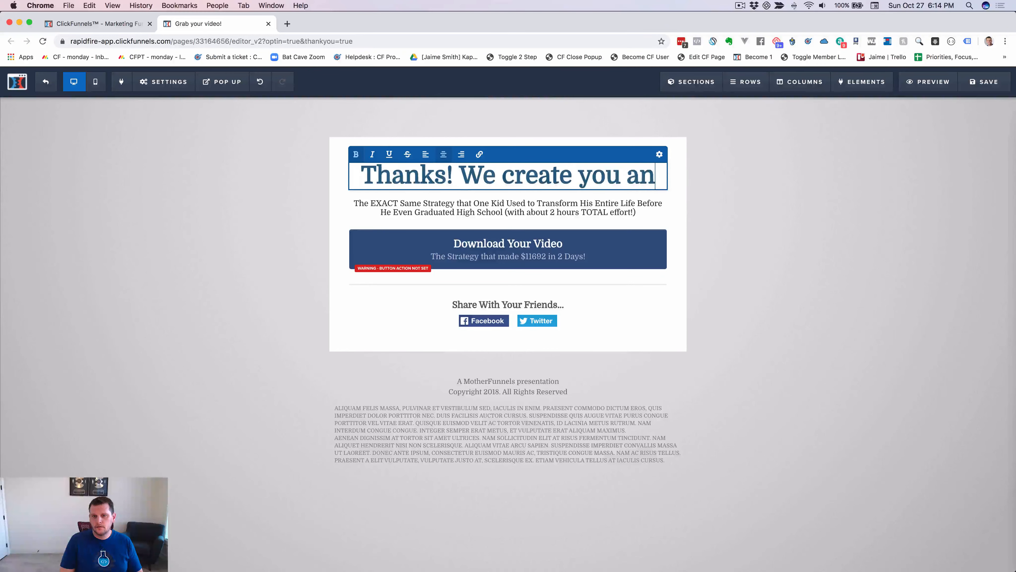
type(" account")
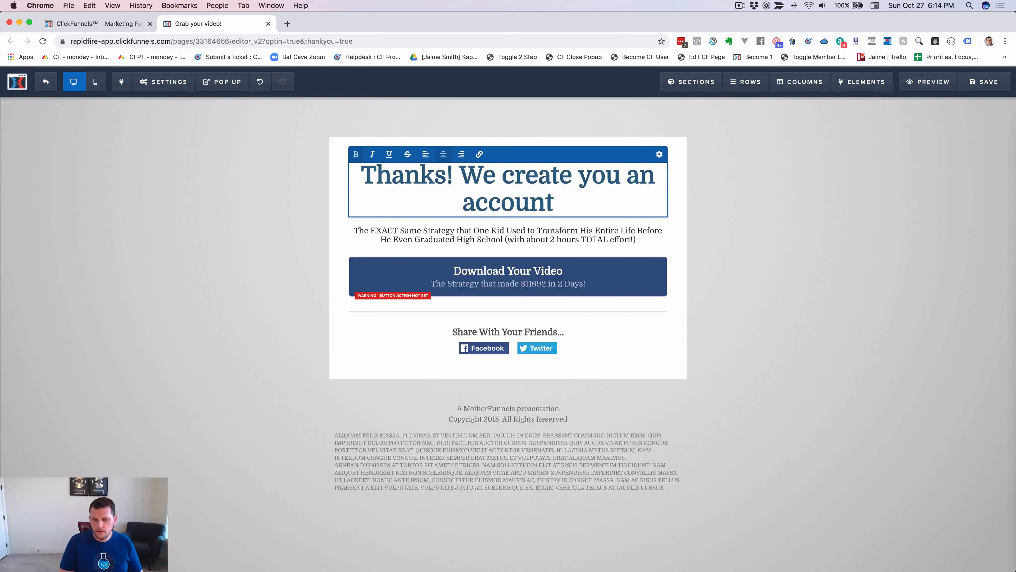
key("BackSpace")
key("BackSpace")
key("BackSpace")
key("BackSpace")
key("BackSpace")
key("BackSpace")
key("BackSpace")
key("BackSpace")
key("BackSpace")
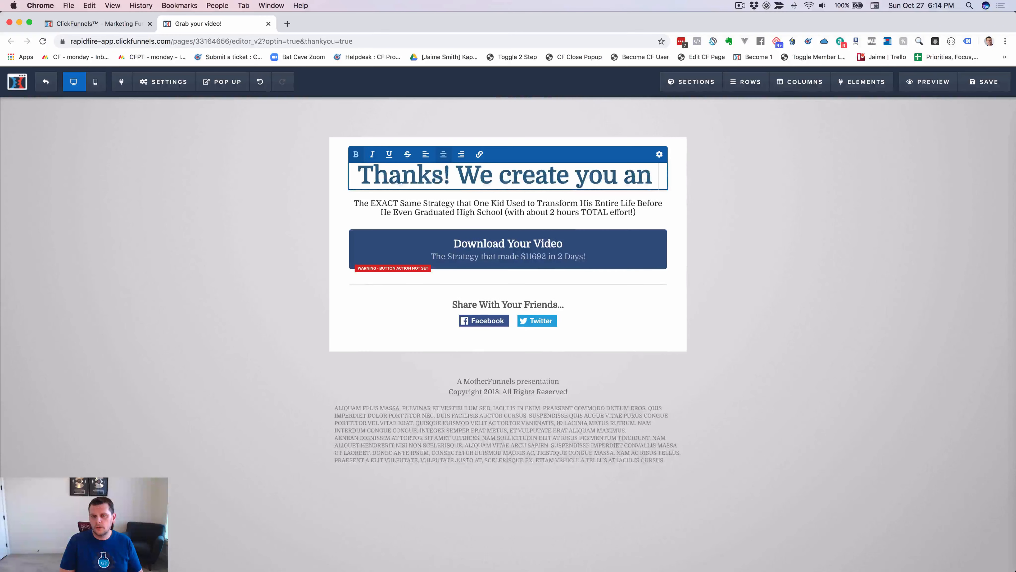
type("login")
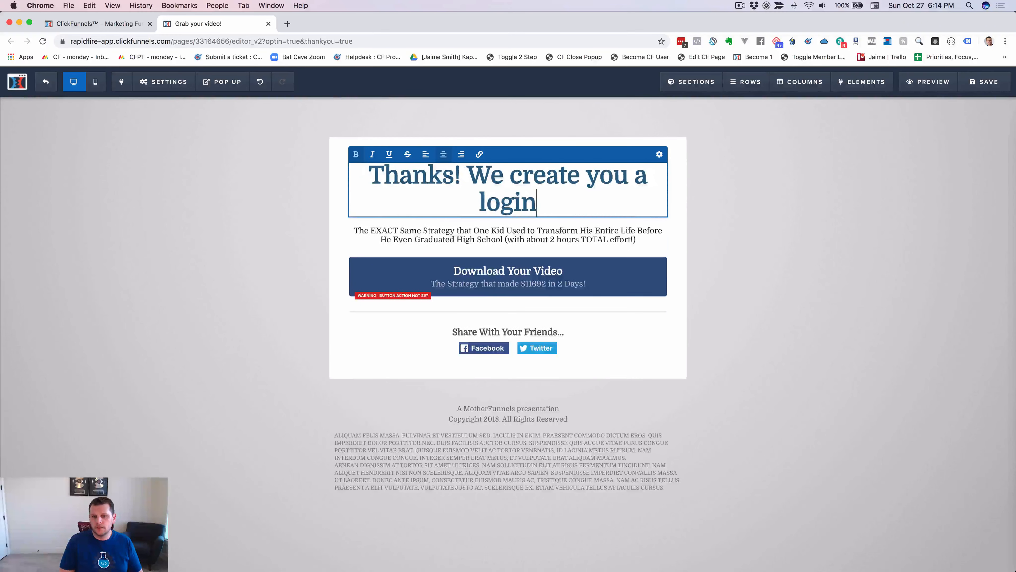
type("!")
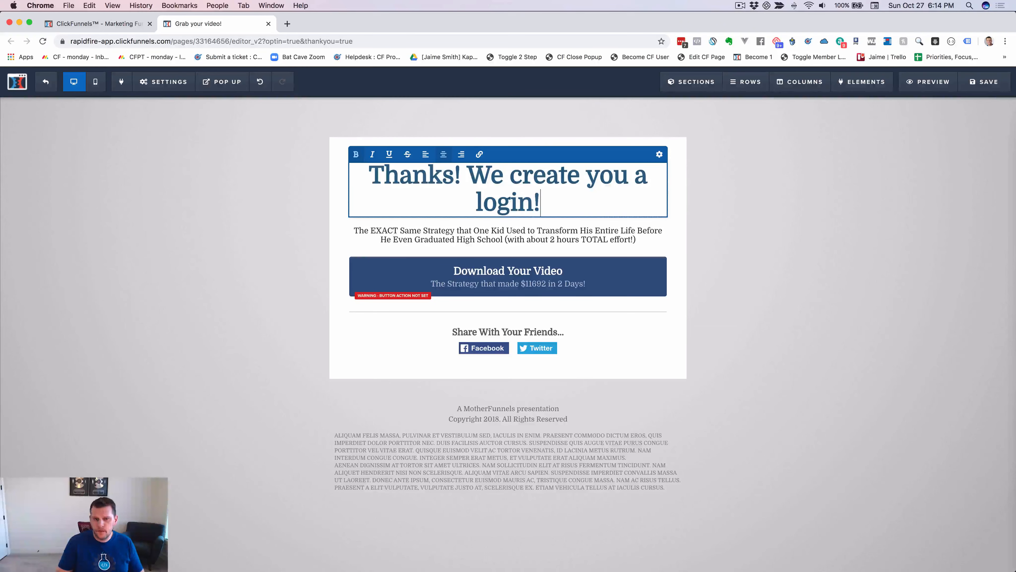
left_click(496, 242)
Replace the subheadline with 'We went and created you a login for our fancy new members area. Your details are below...'.
double_click(508, 231)
key("super+a")
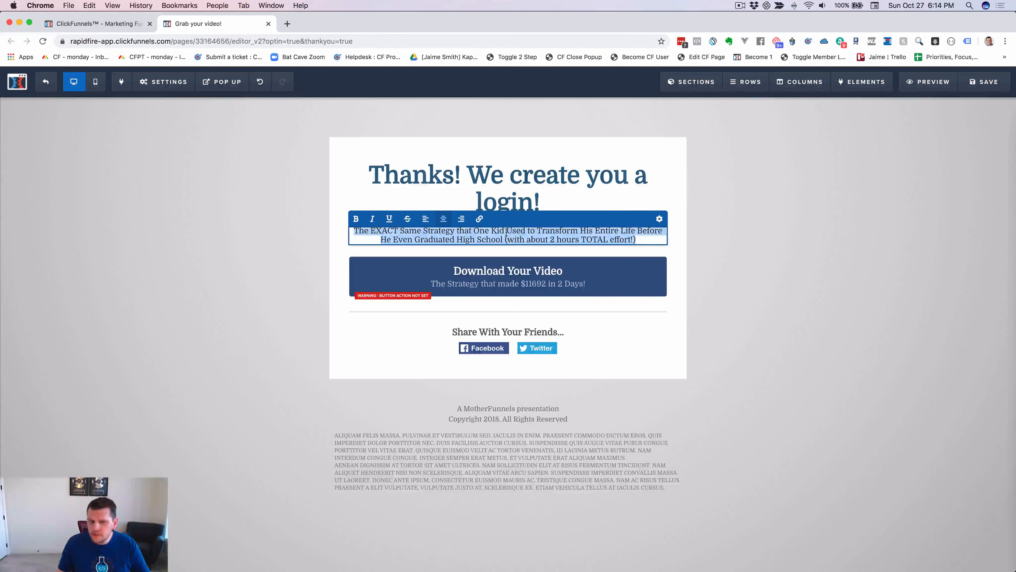
type("We we")
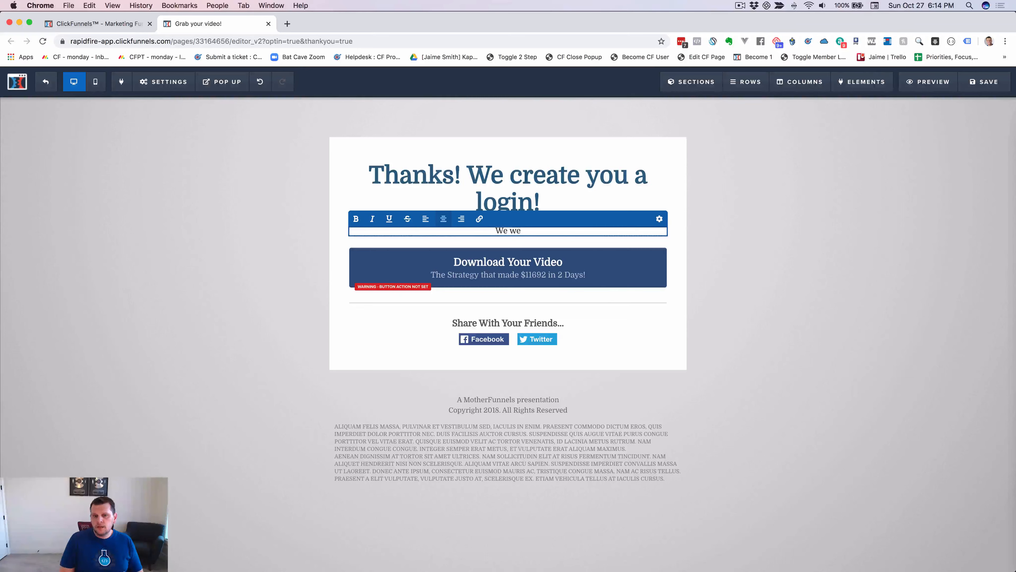
type("nt and created you a ")
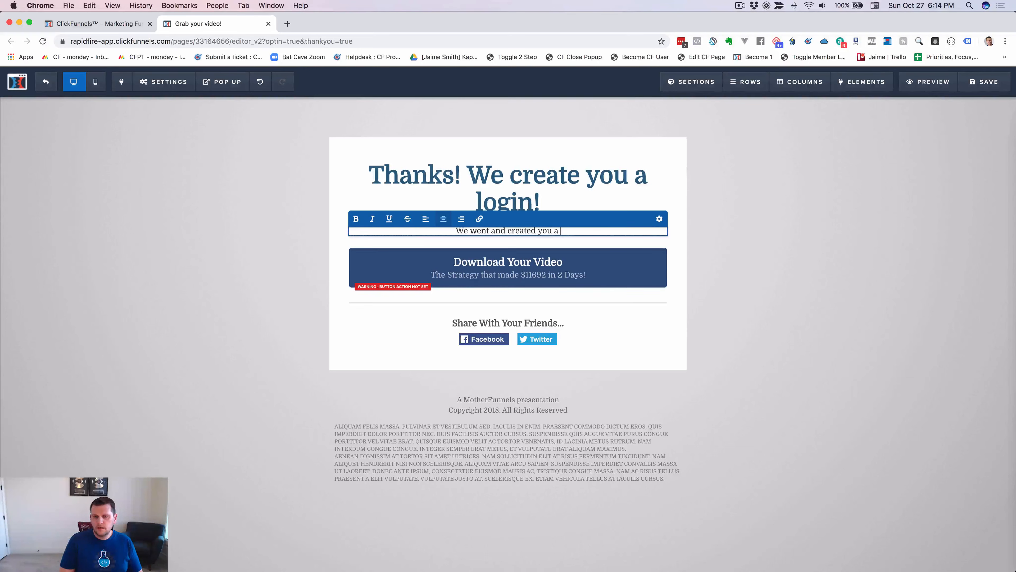
type("login for ")
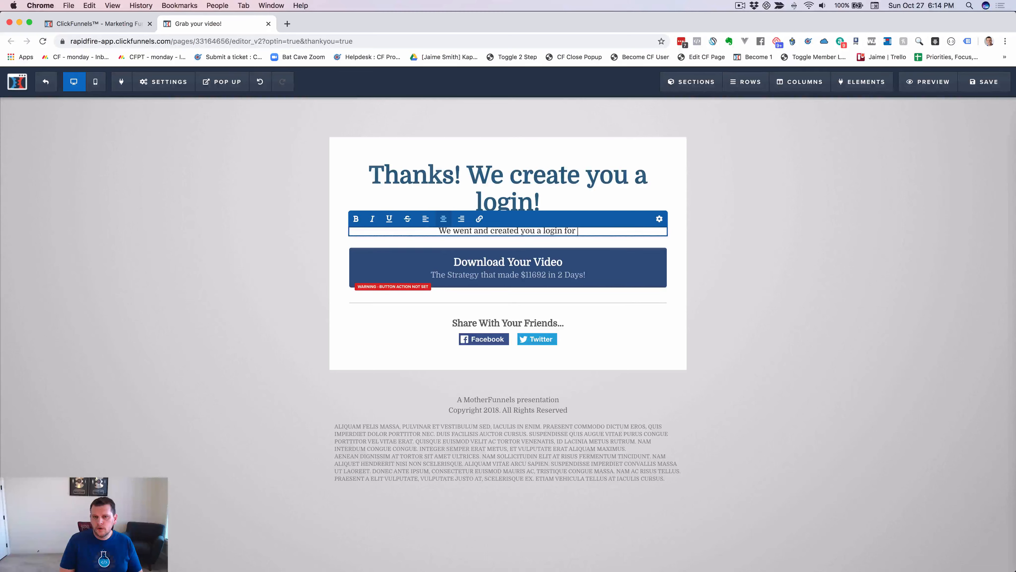
type("our fancy new ")
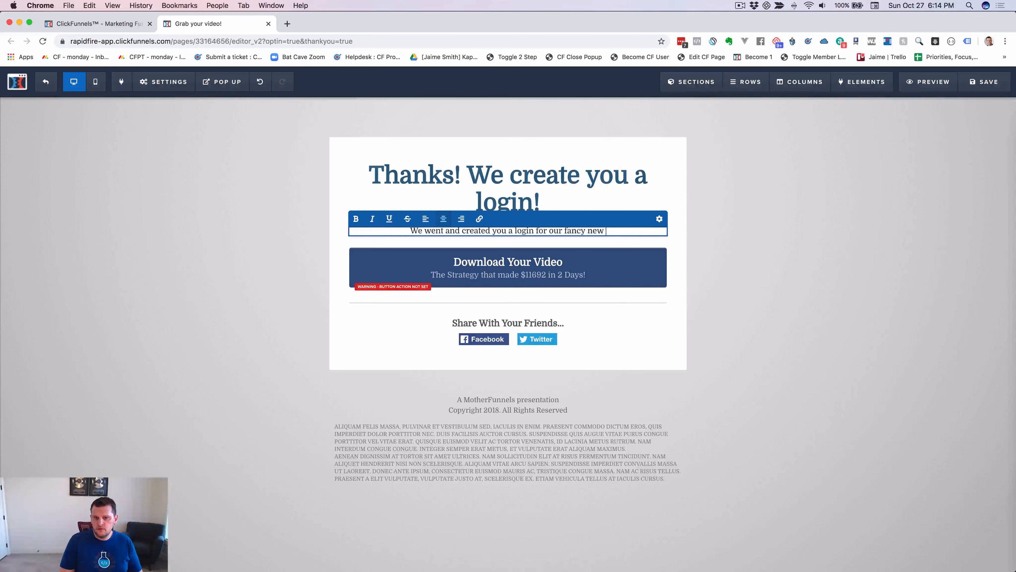
type("members area")
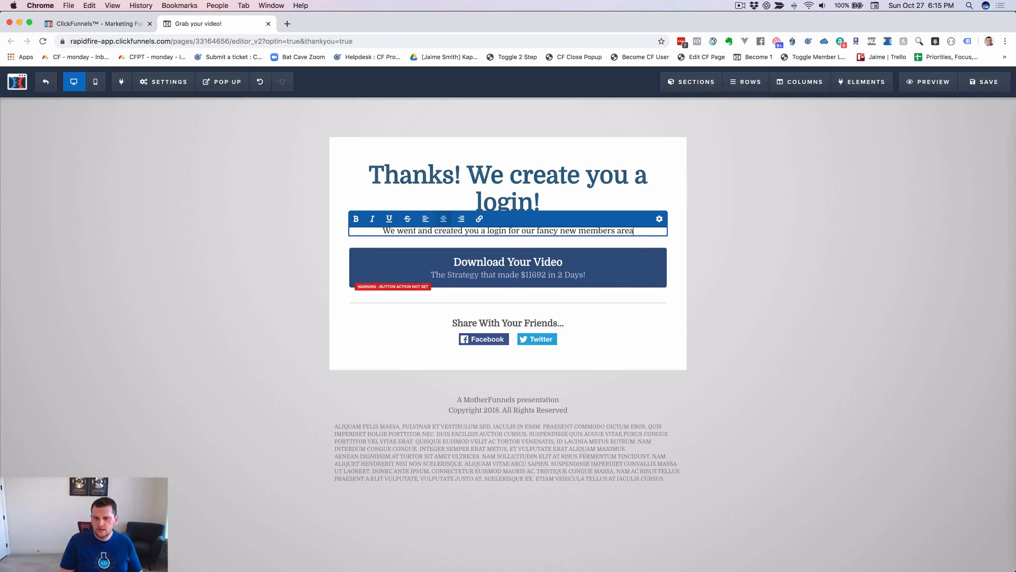
type(".  Your ")
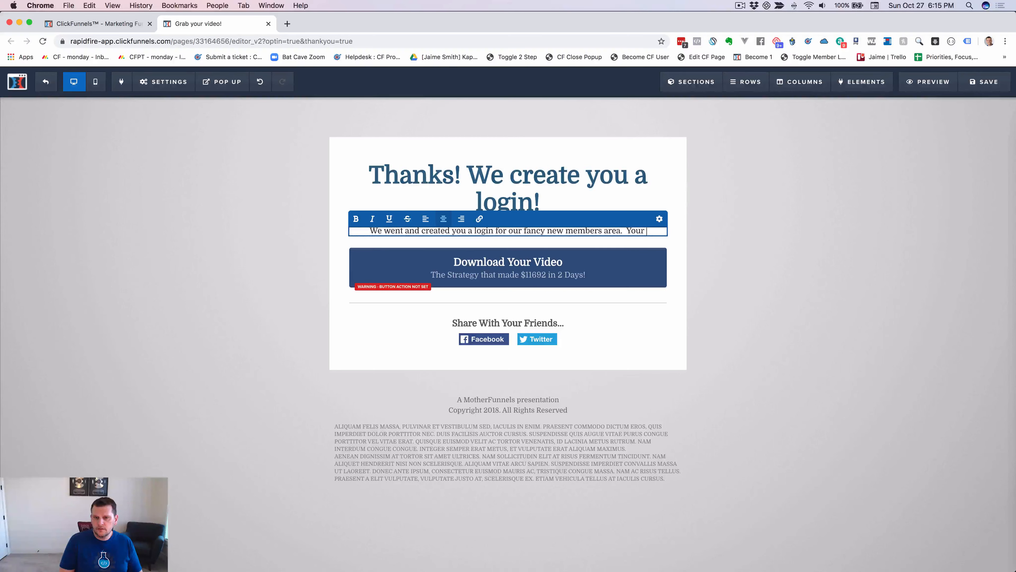
type("detaisla re")
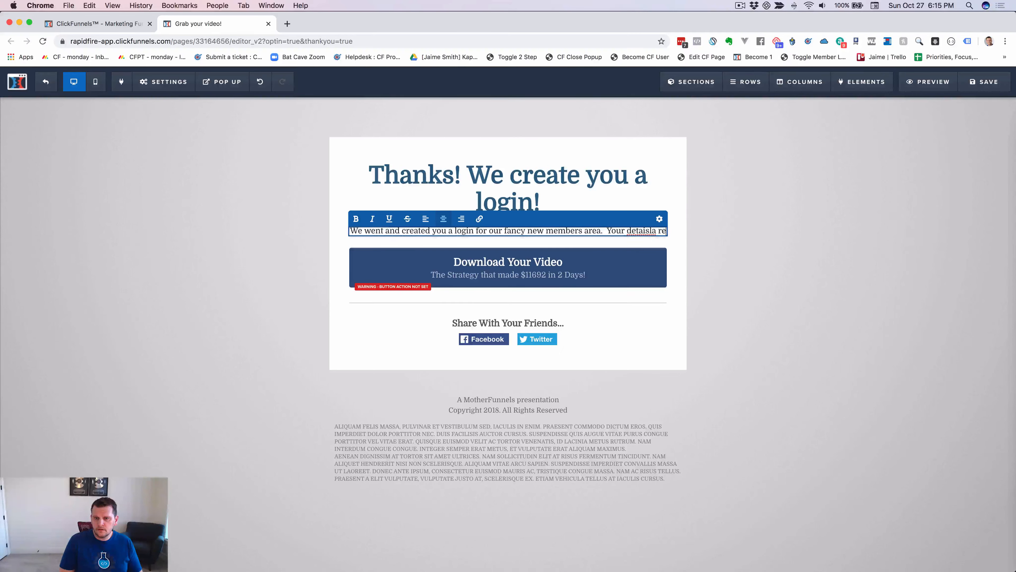
key("BackSpace")
key("BackSpace")
key("BackSpace")
key("BackSpace")
key("BackSpace")
key("BackSpace")
type("ls a")
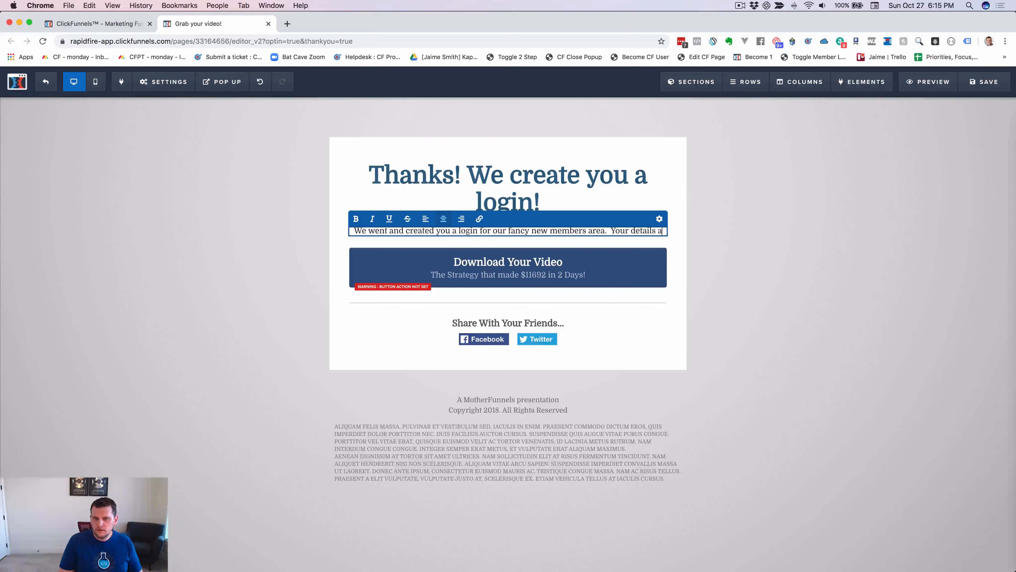
type("re bll")
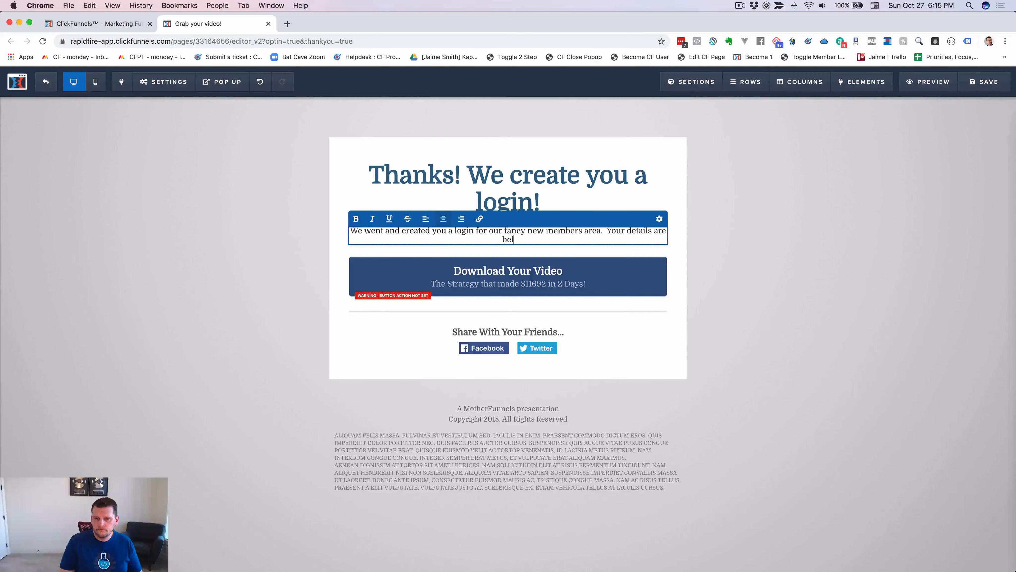
type("ow...")
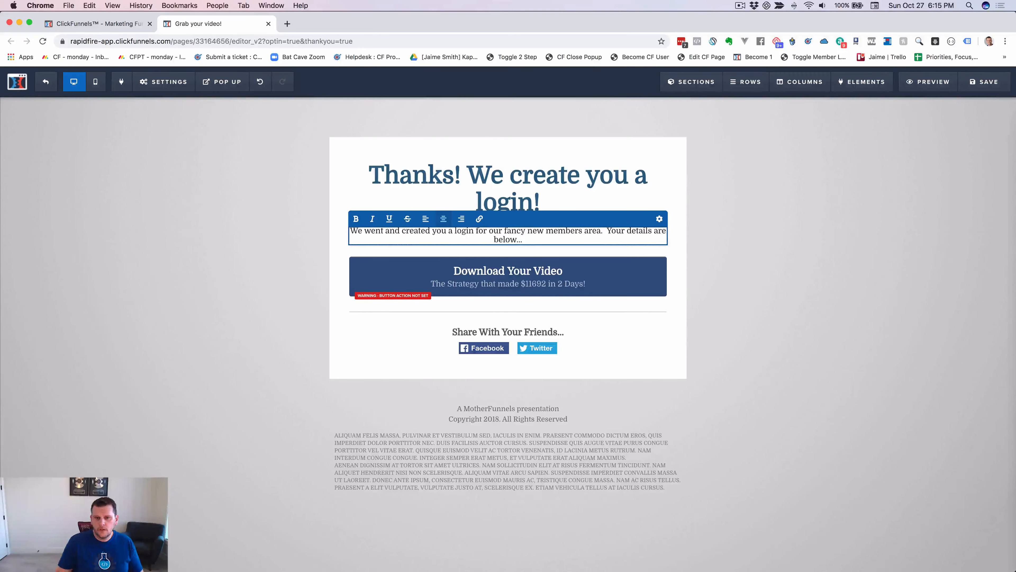
Duplicate the subheadline block and select all the text in the copy.
left_click(595, 202)
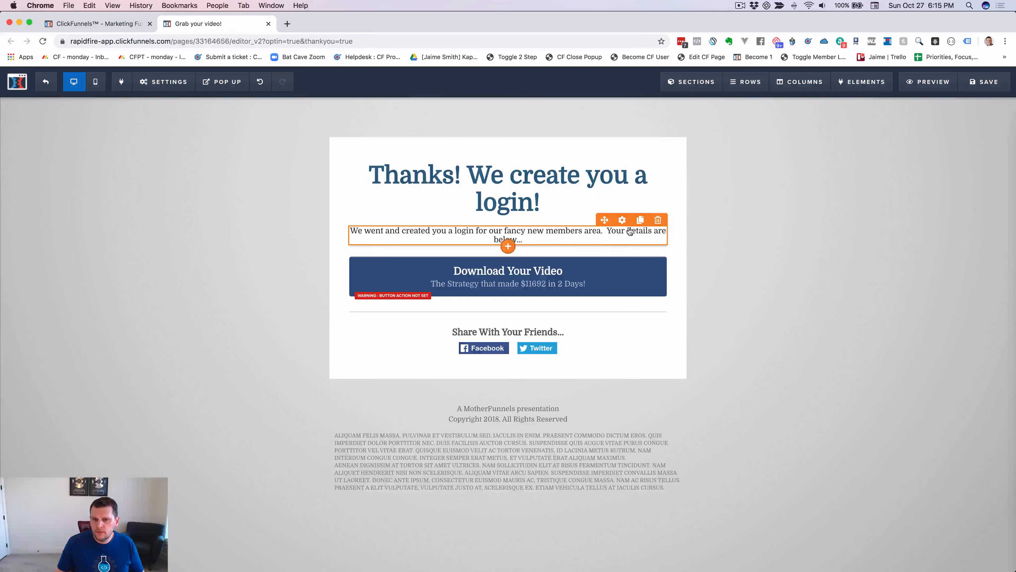
left_click(639, 219)
left_click(555, 258)
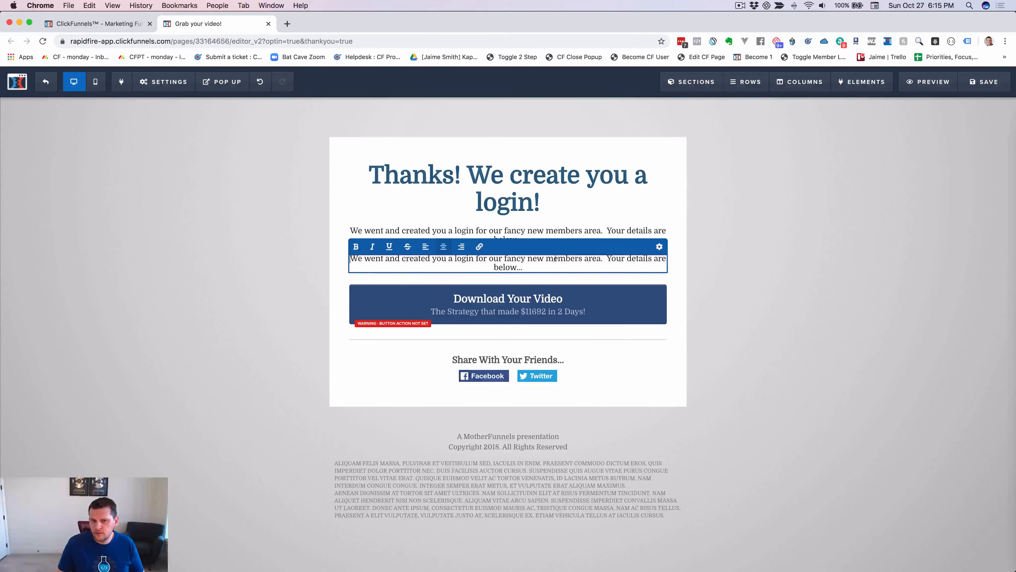
triple_click(544, 261)
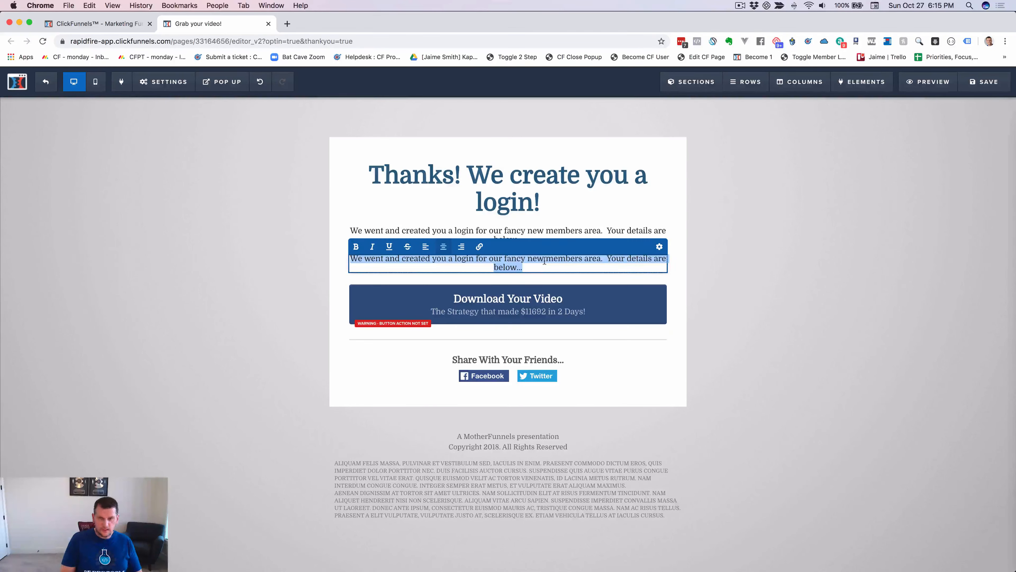
Fill the copy with 'Email: {{email}}' and 'Password: {{temp_pass}}' on two lines.
type("Email: ")
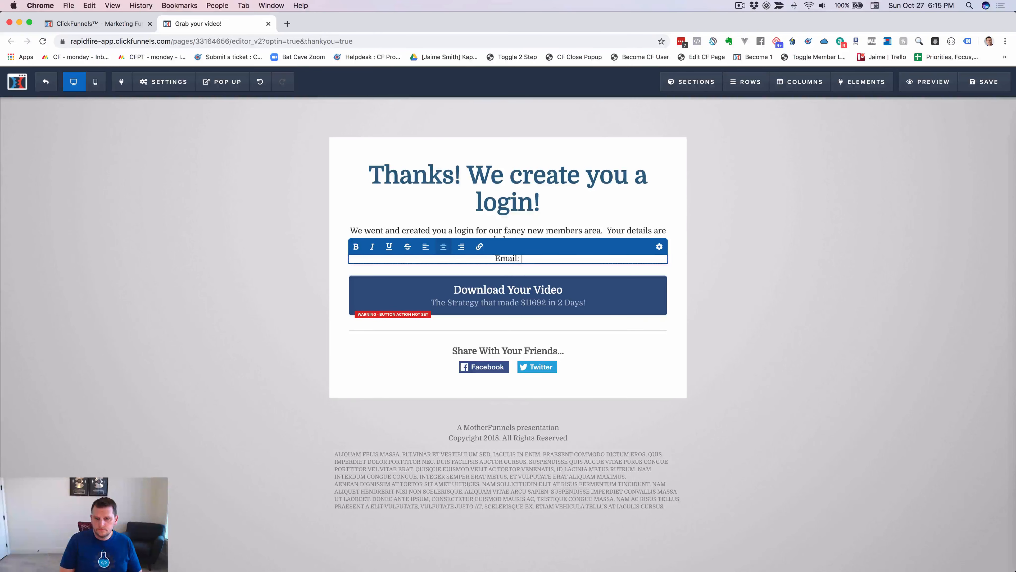
type("#")
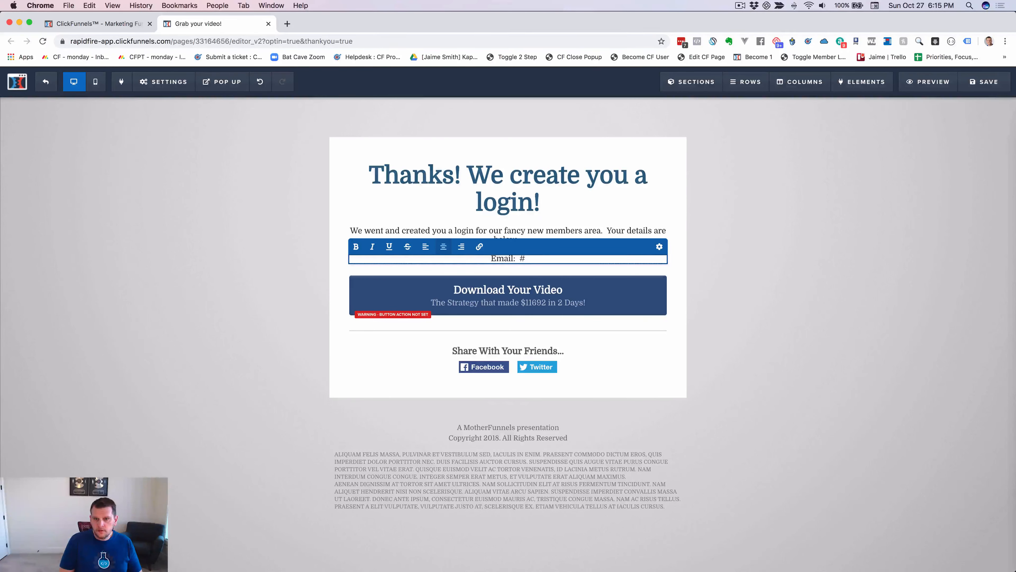
key("BackSpace")
type("{{email")
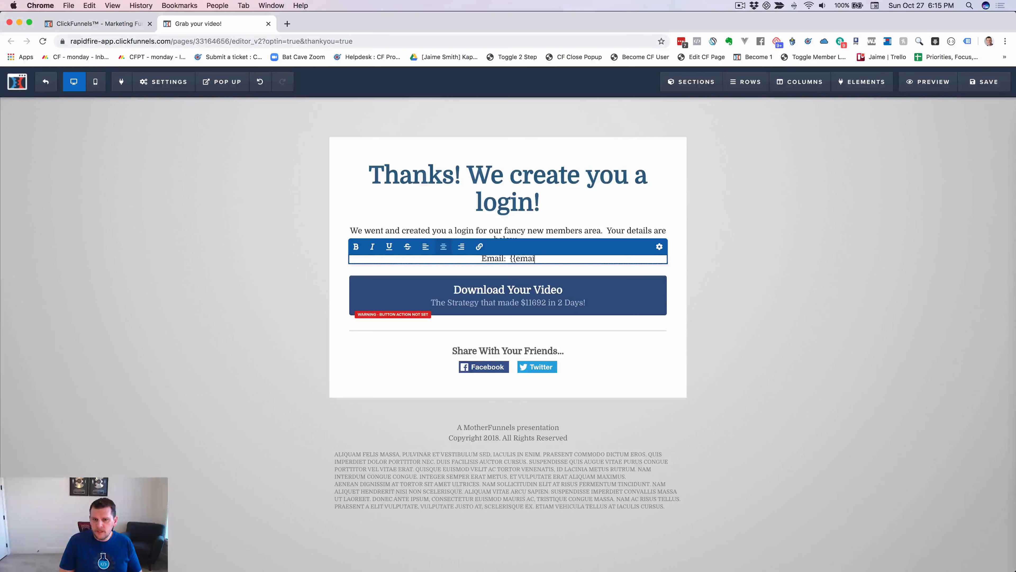
type("}}")
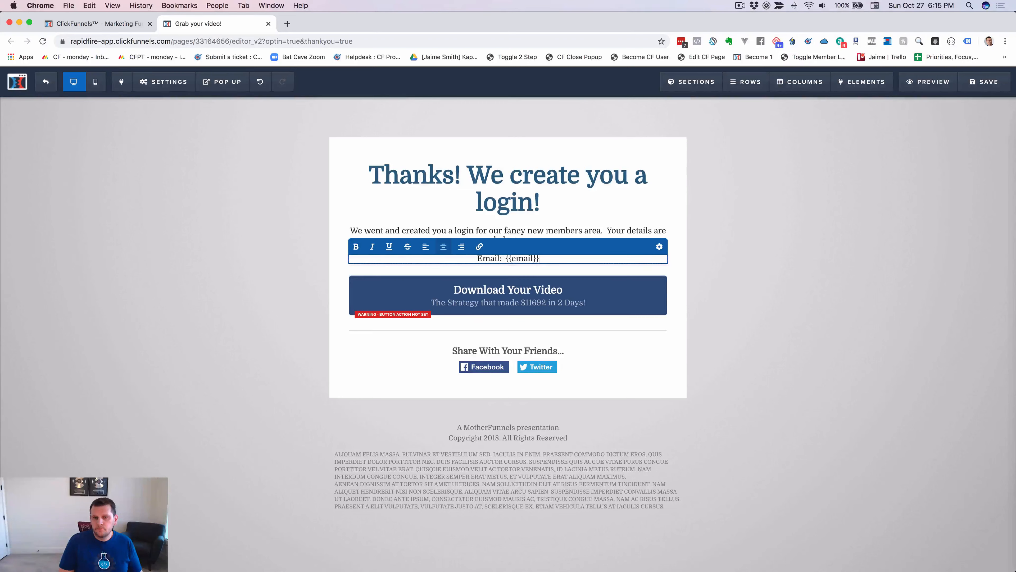
key("Return")
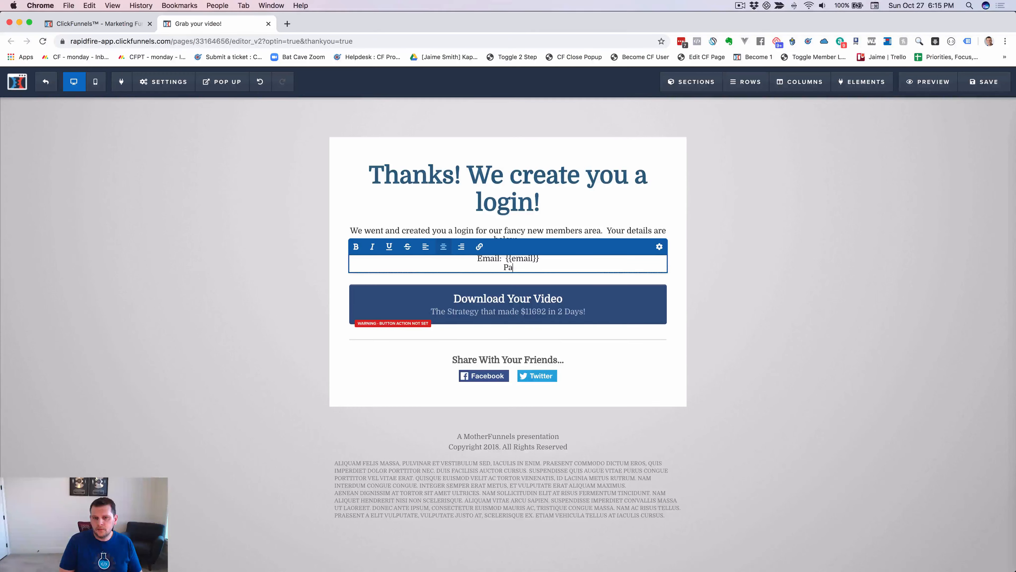
type("Password:  {{")
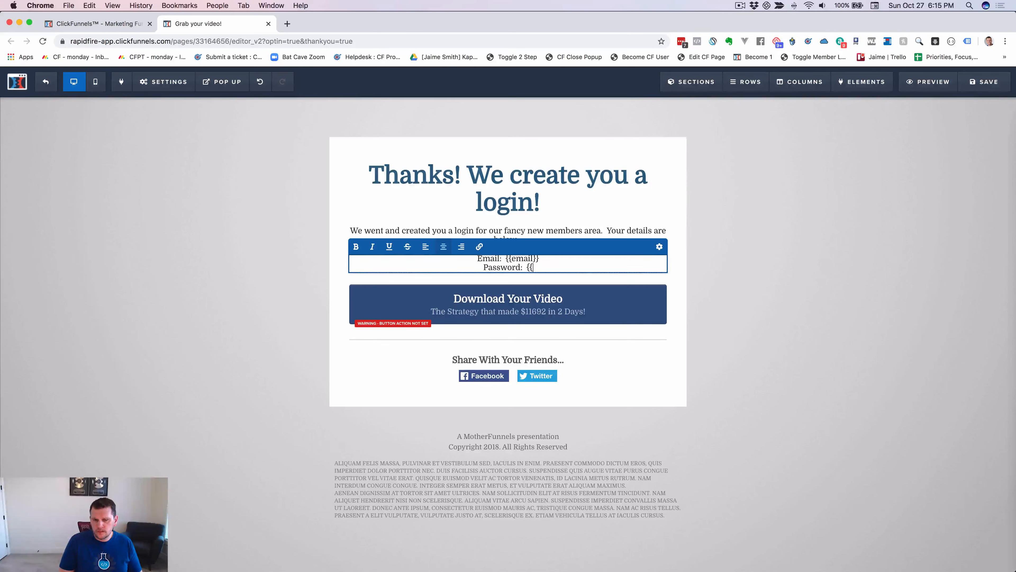
type("temp")
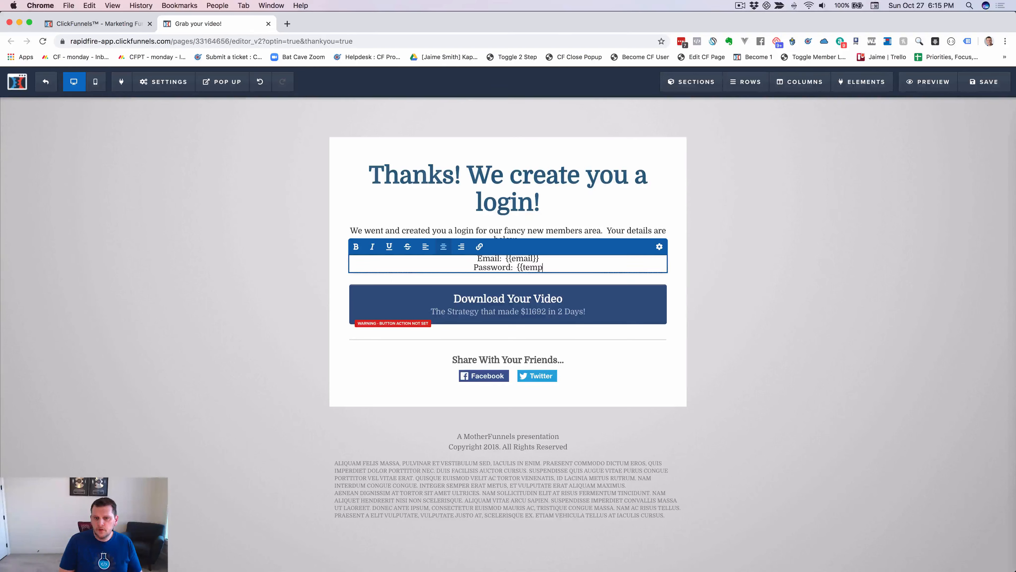
type("_pass}}")
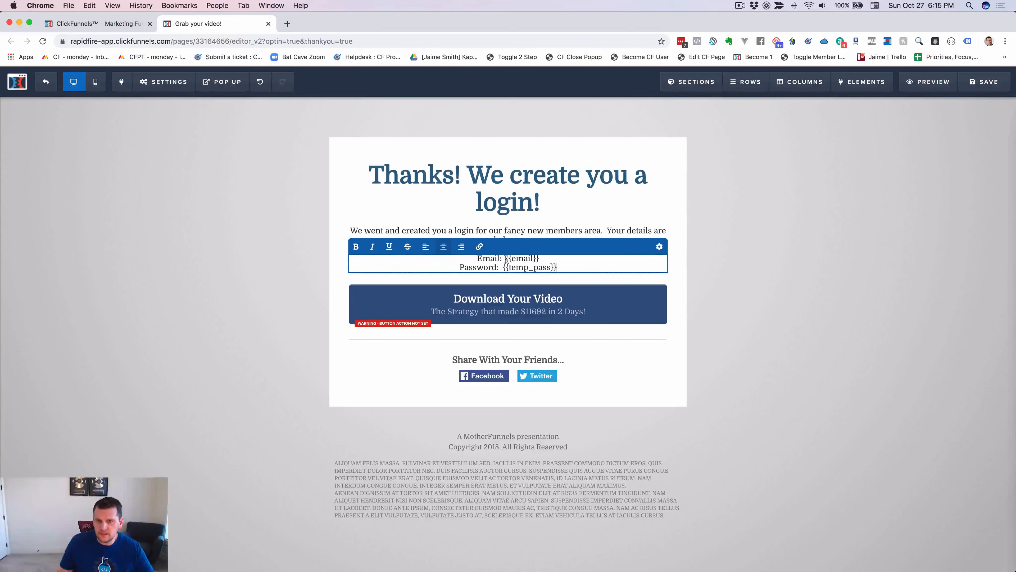
left_click_drag(506, 258, 542, 257)
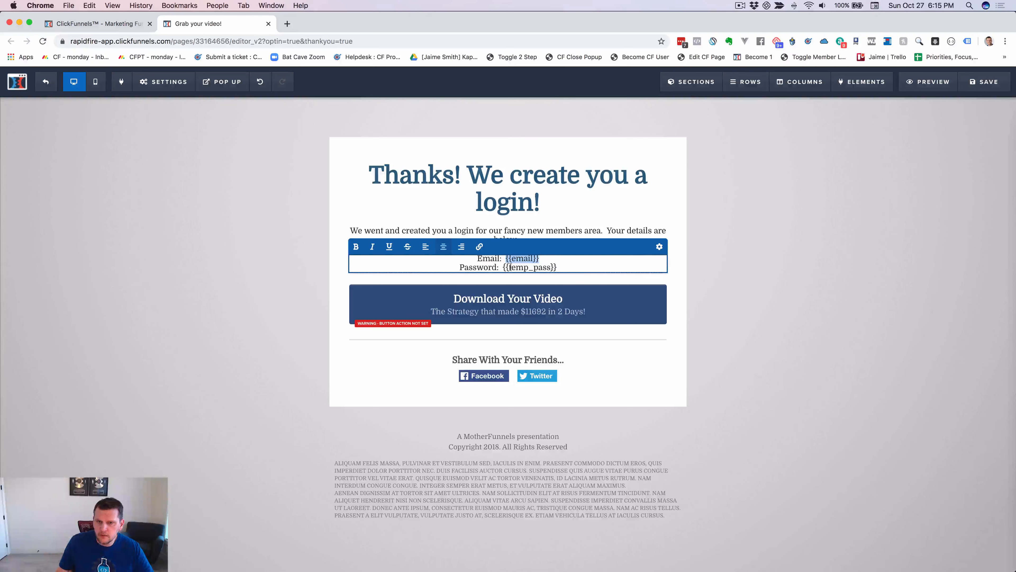
left_click(501, 267)
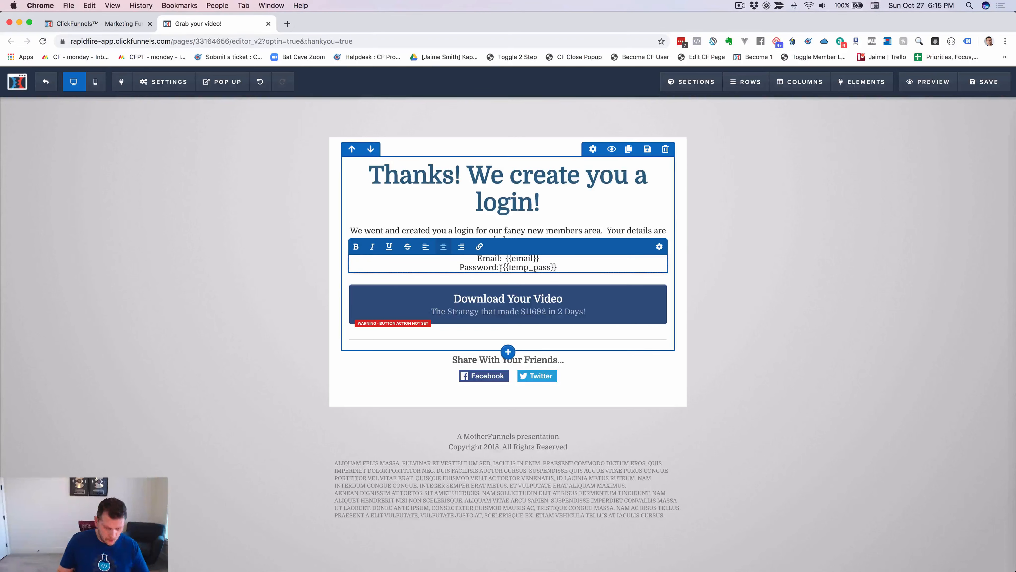
key("super+Tab")
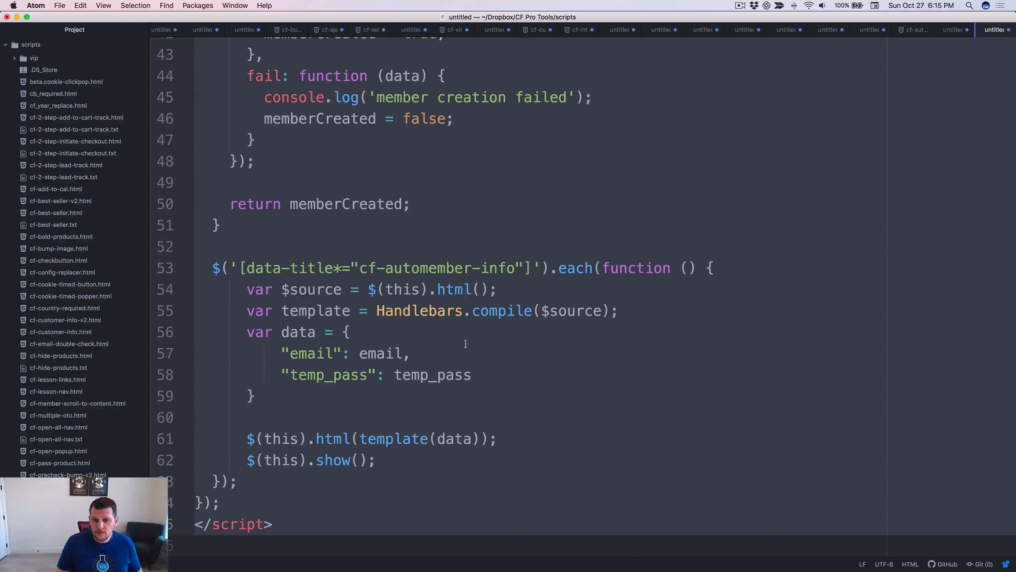
scroll(407, 397, "up", 2)
scroll(404, 389, "down", 3)
double_click(330, 352)
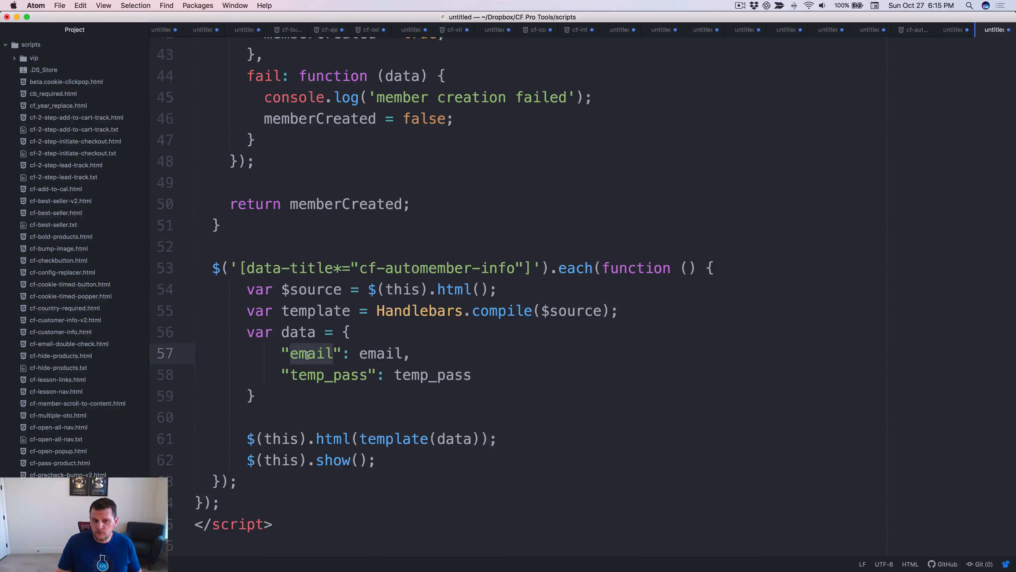
double_click(332, 381)
key("super+Tab")
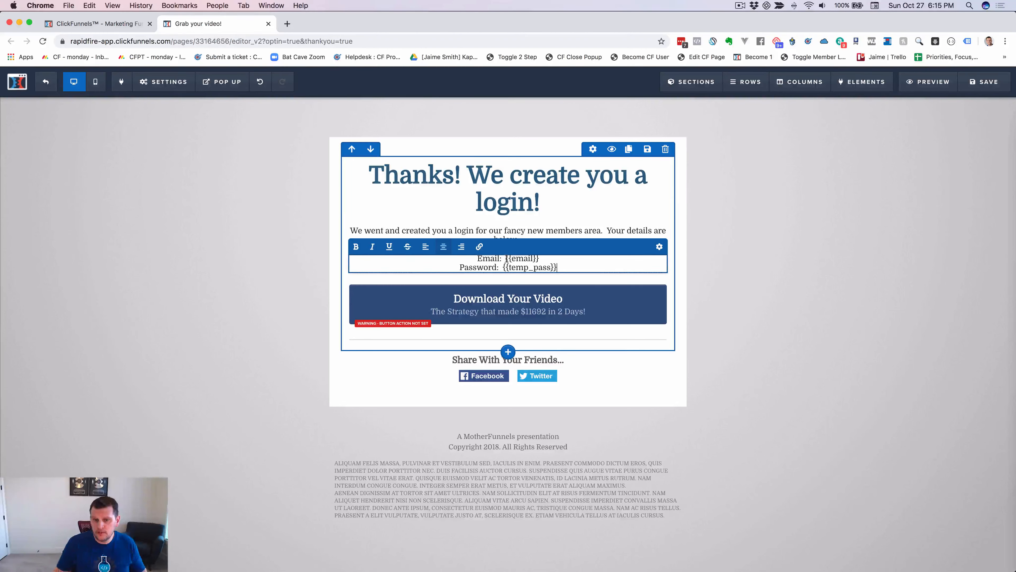
left_click(504, 258)
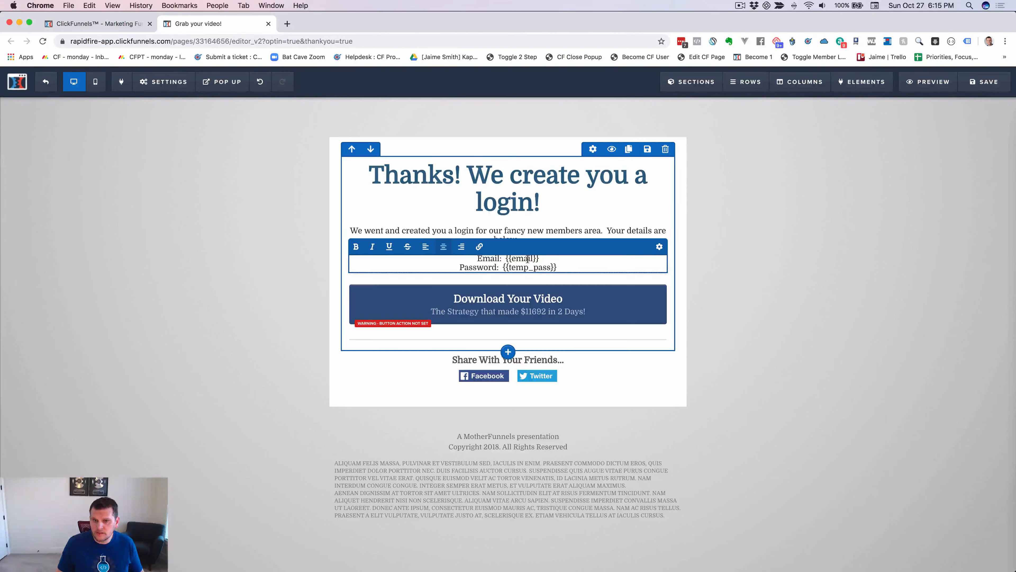
double_click(527, 258)
double_click(520, 267)
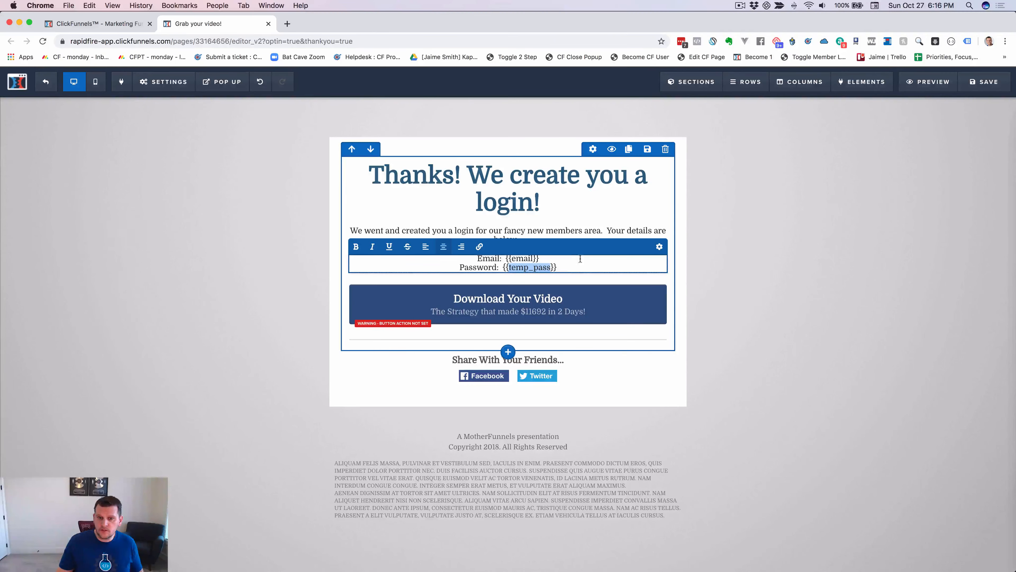
Make the 'Email:' and 'Password:' labels bold.
double_click(484, 258)
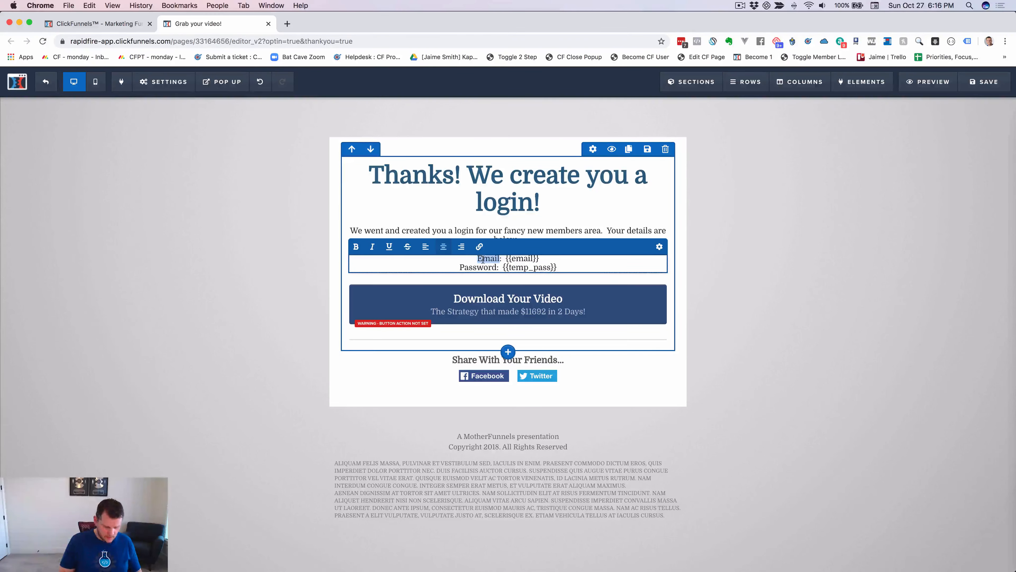
key("cmd+b")
double_click(479, 266)
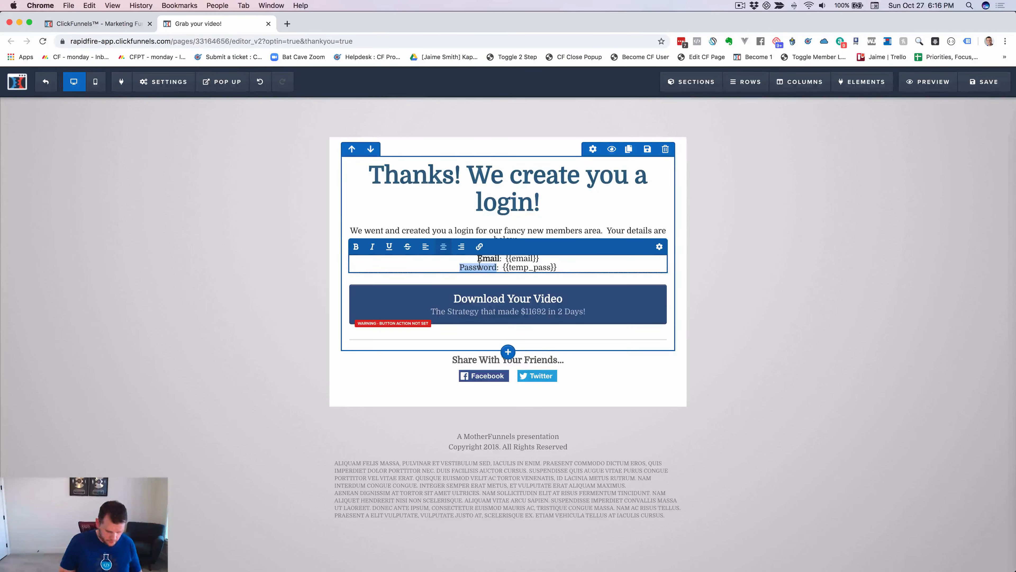
key("super+b")
left_click(580, 266)
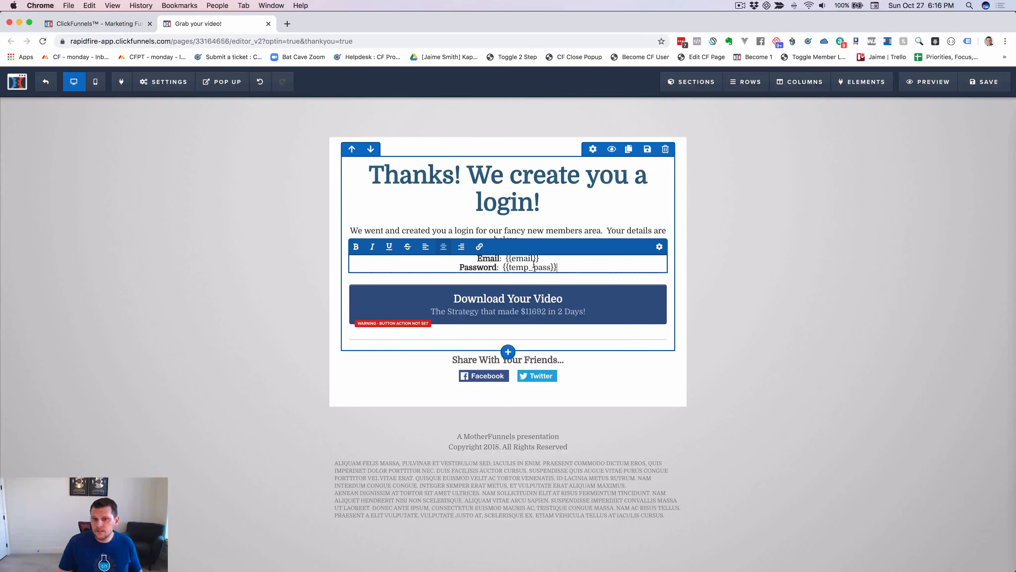
Grab the cf-automember-info attribute value from the Atom script, then return to the page editor.
key("super+Tab")
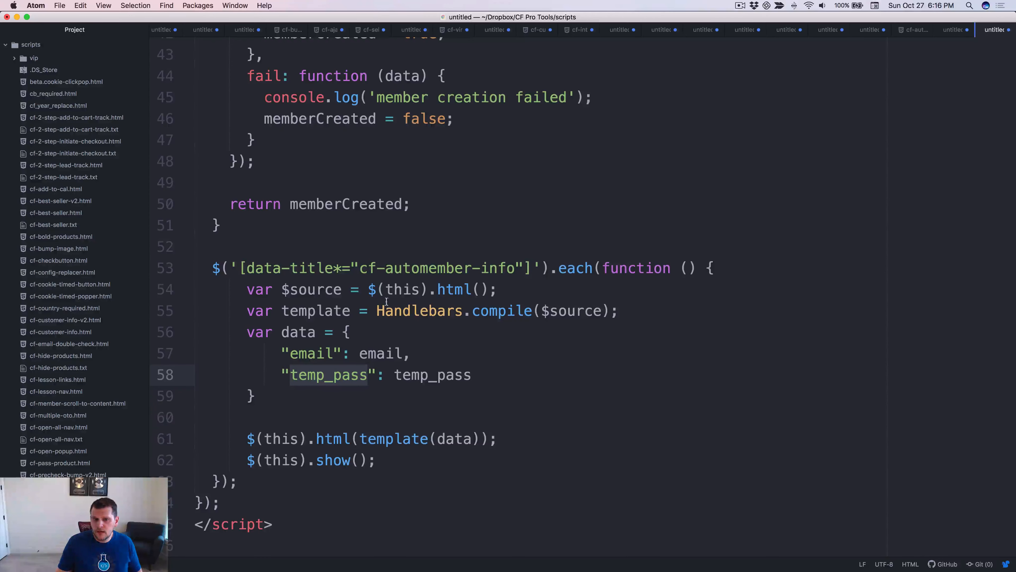
left_click_drag(357, 268, 512, 269)
key("super+c")
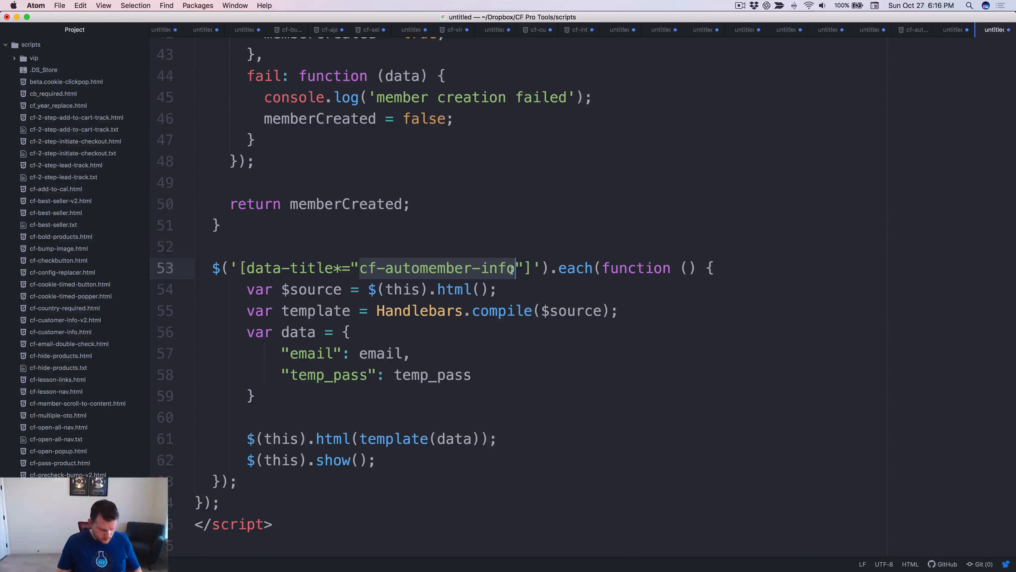
key("super+Tab")
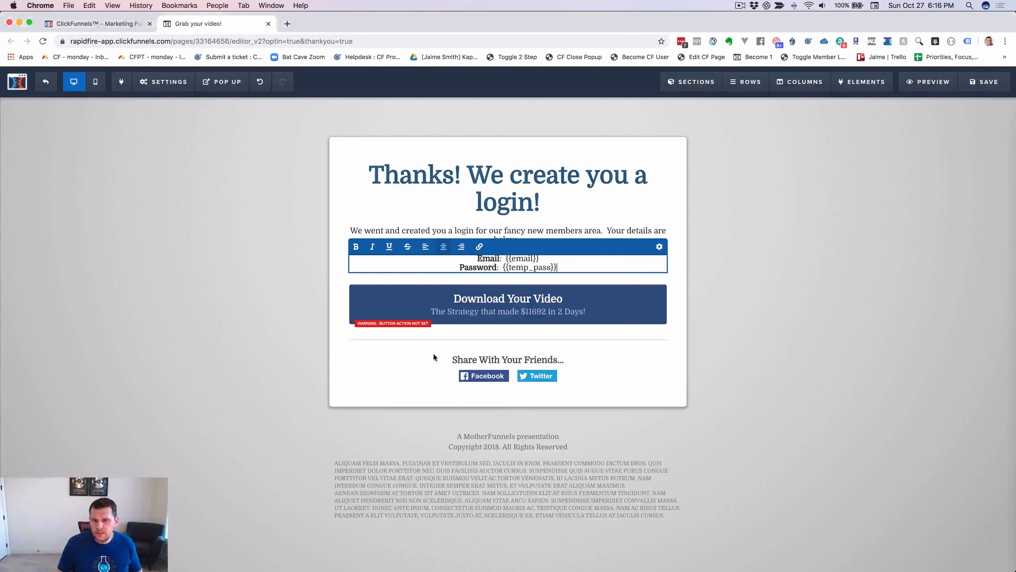
Set the credentials text element's CSS title to cf-automember-info and apply it.
left_click(658, 247)
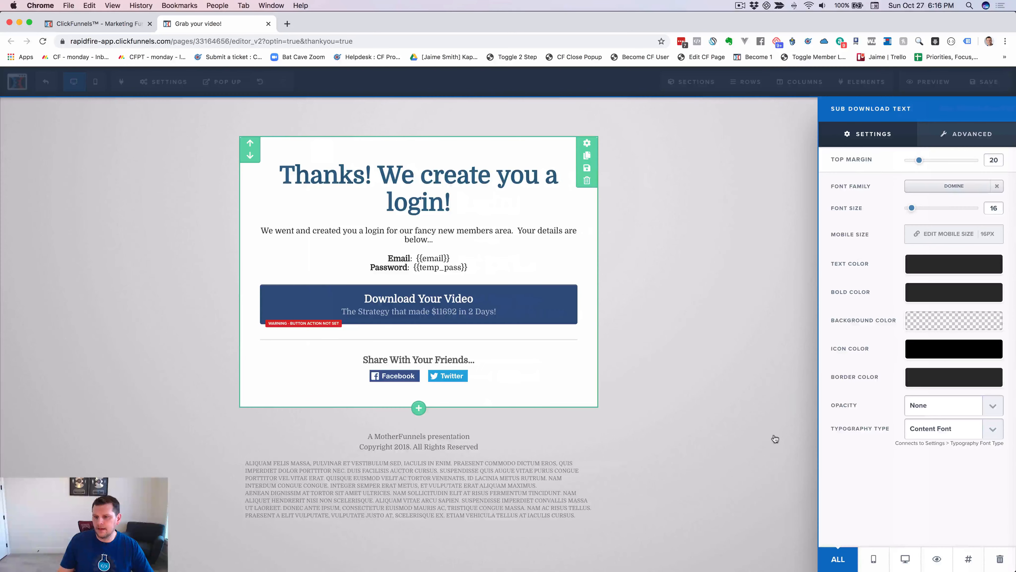
left_click(968, 559)
double_click(475, 199)
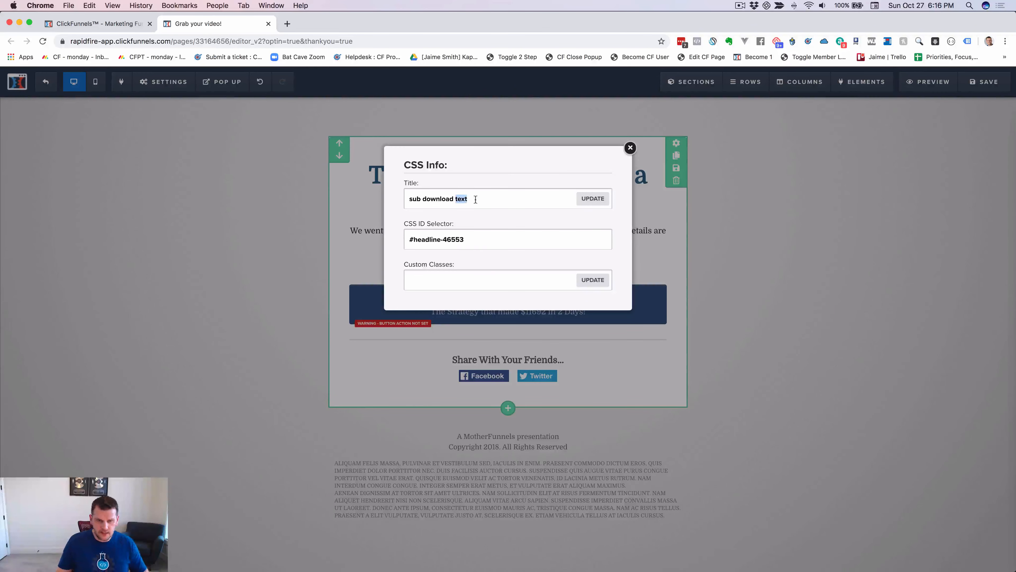
key("super+a")
key("super+v")
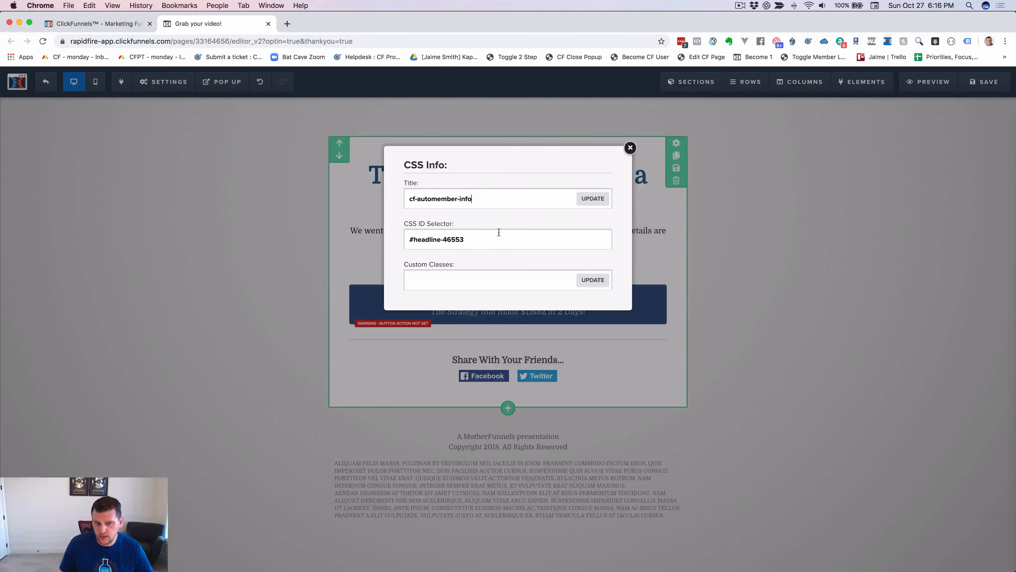
left_click(592, 199)
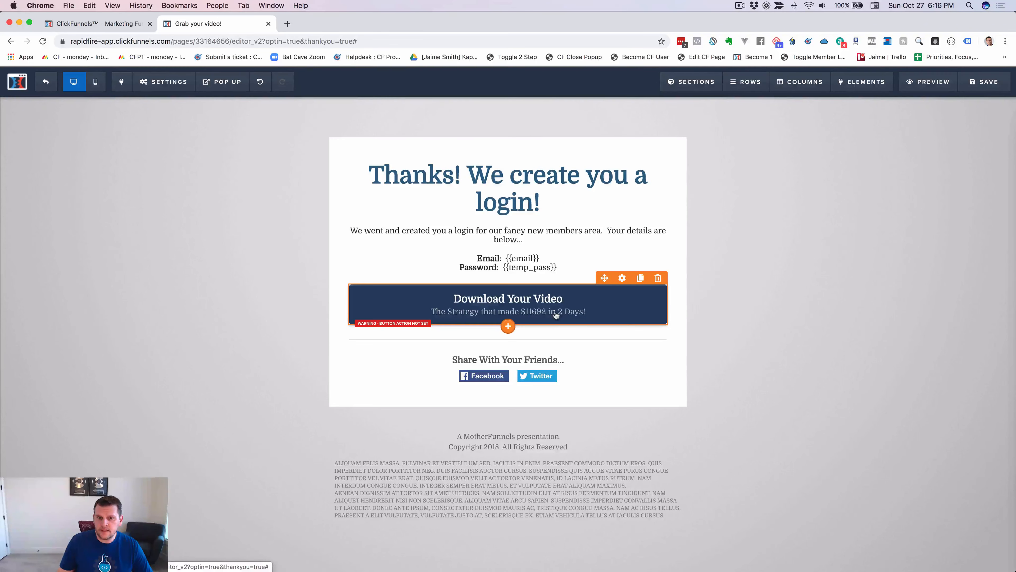
Copy the Login URL from the funnel's Member Area step, then return to the thank-you editor.
left_click(116, 23)
left_click(266, 290)
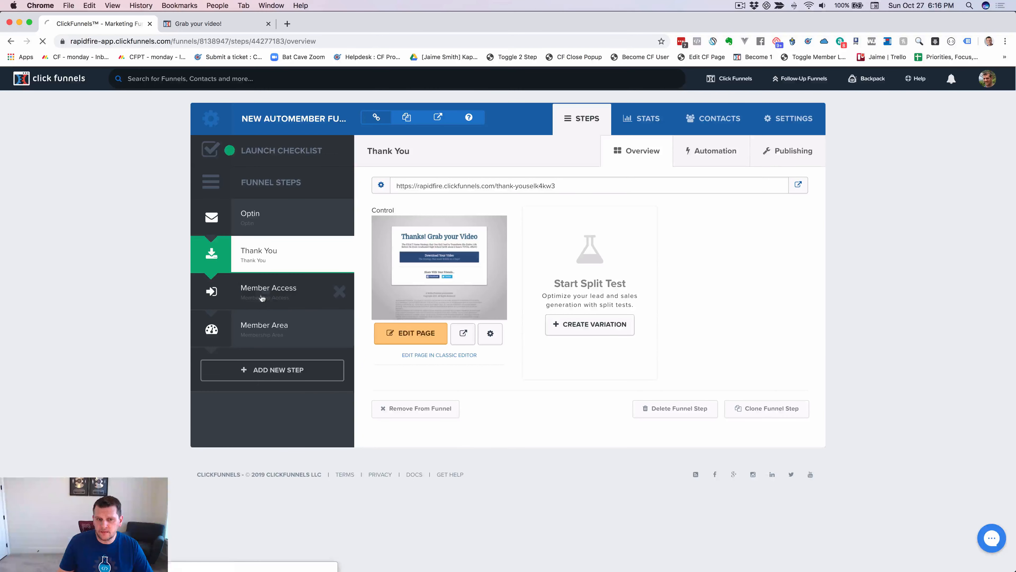
left_click(263, 328)
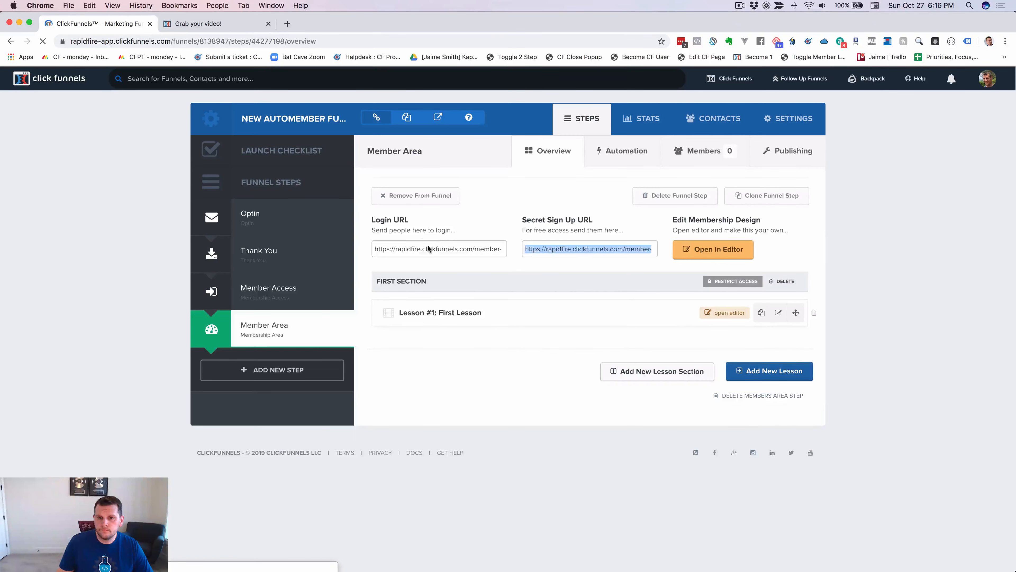
triple_click(439, 248)
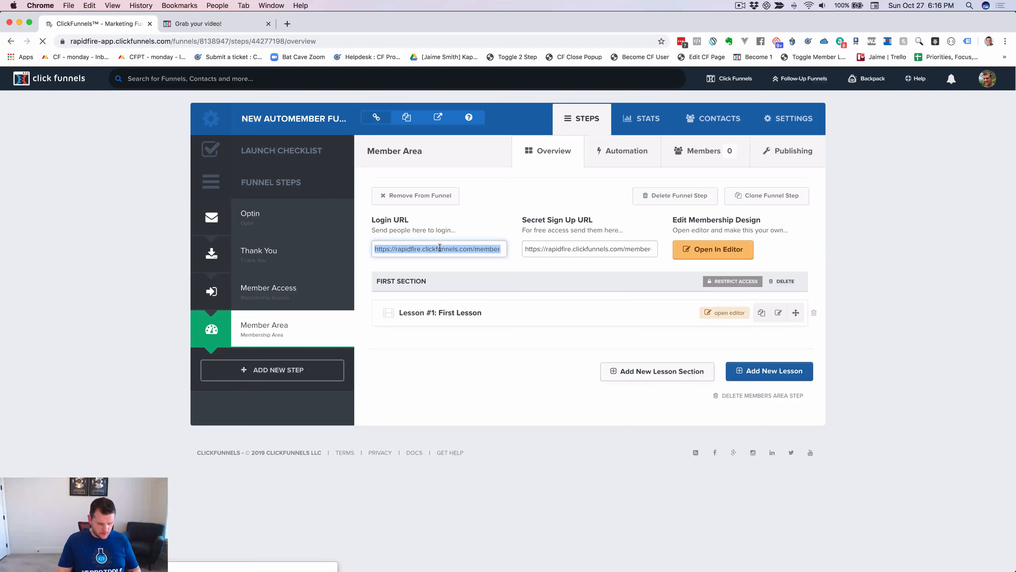
key("super+c")
left_click(198, 24)
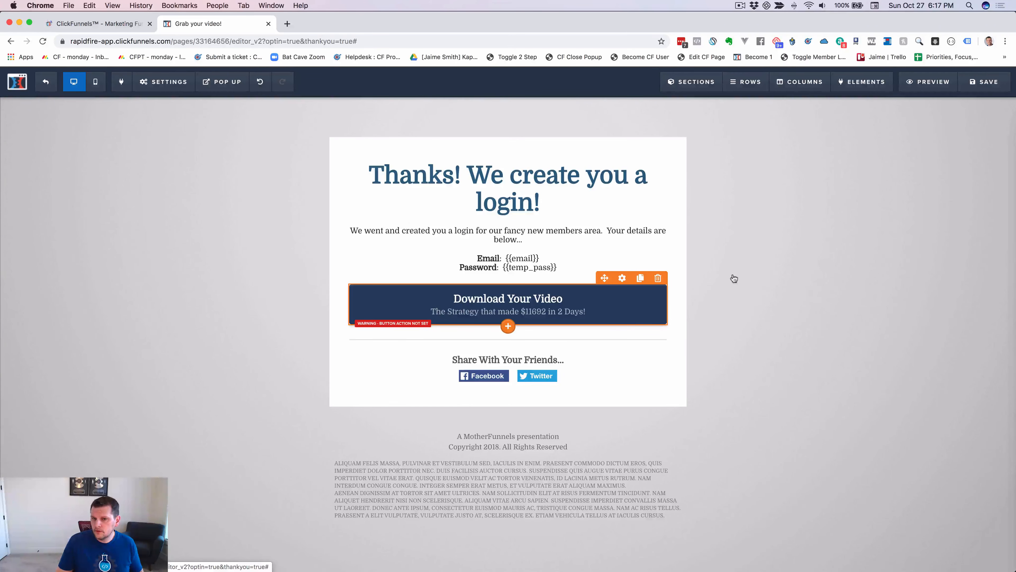
Link the Download Your Video button to the member-area login URL, opening in a new tab.
left_click(579, 311)
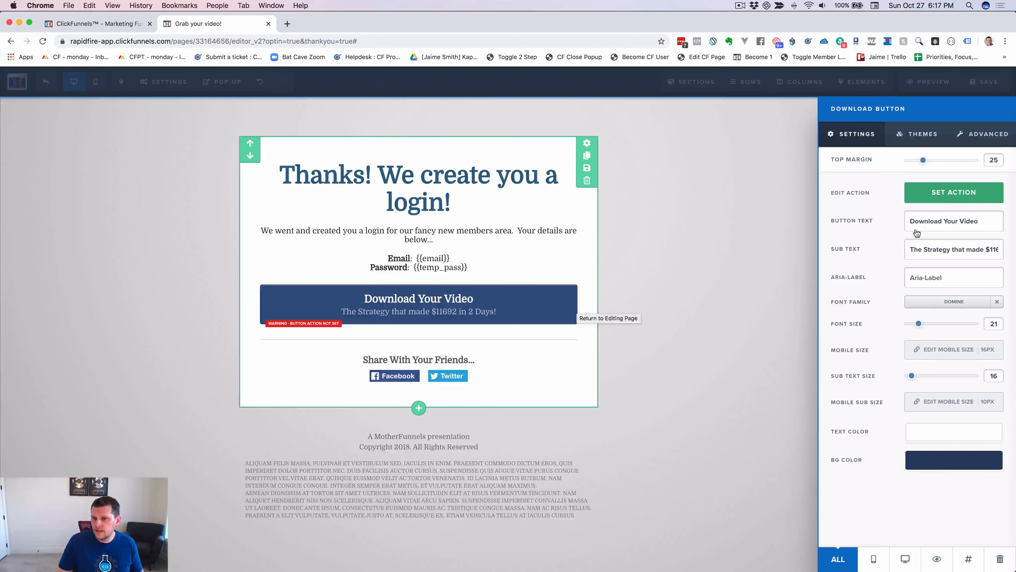
left_click(950, 194)
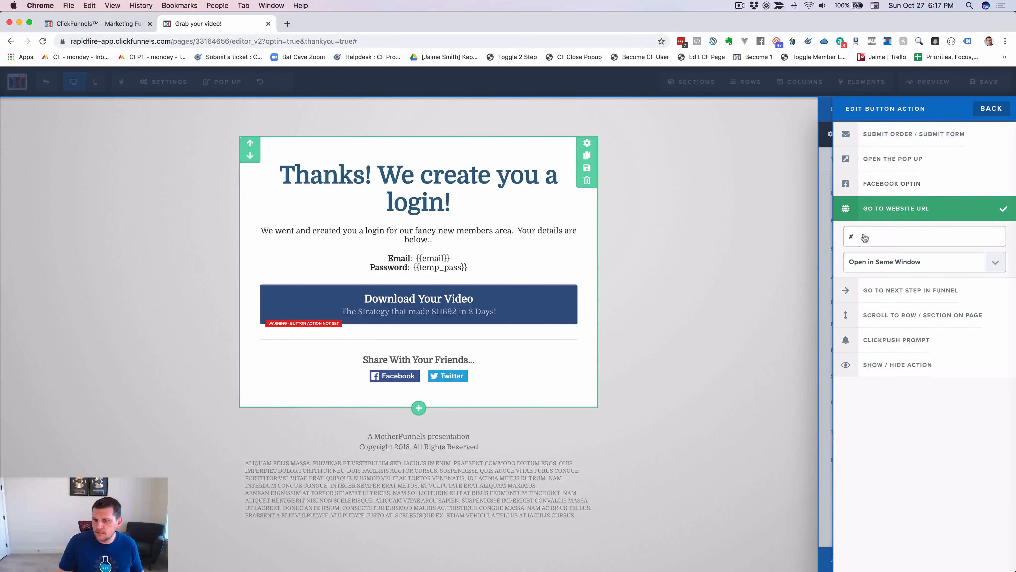
key("cmd+v")
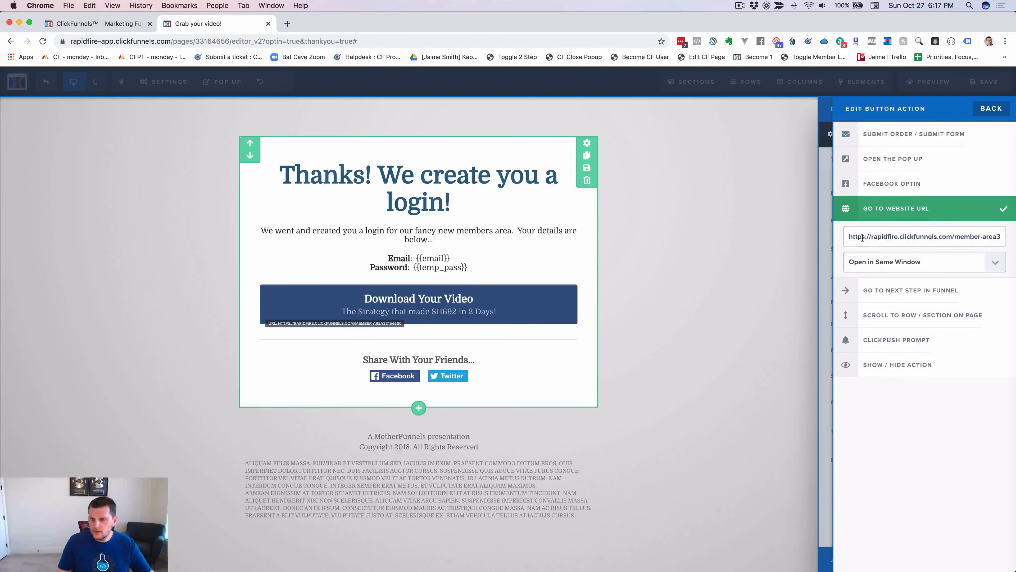
left_click(862, 266)
left_click(874, 271)
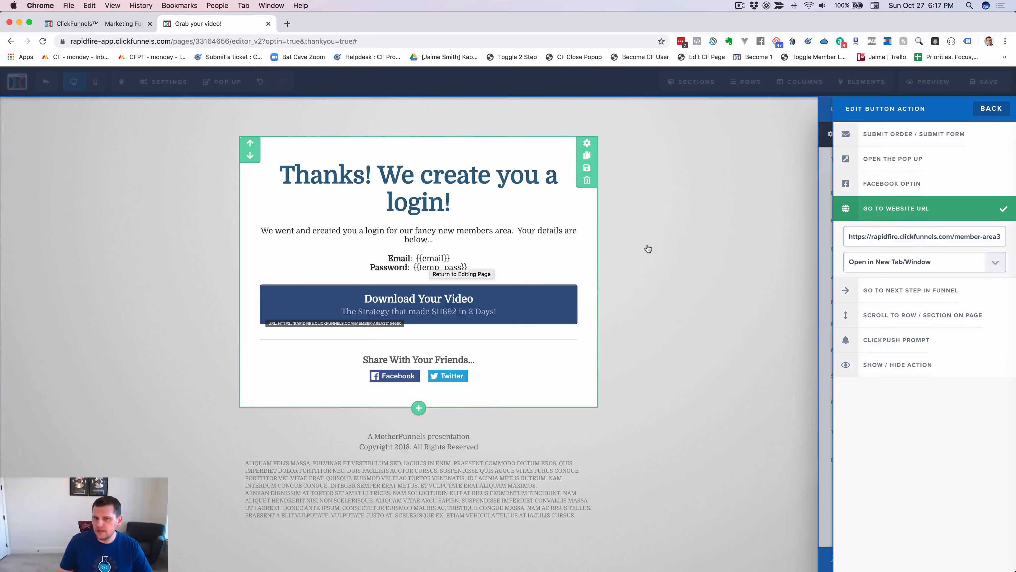
left_click(666, 248)
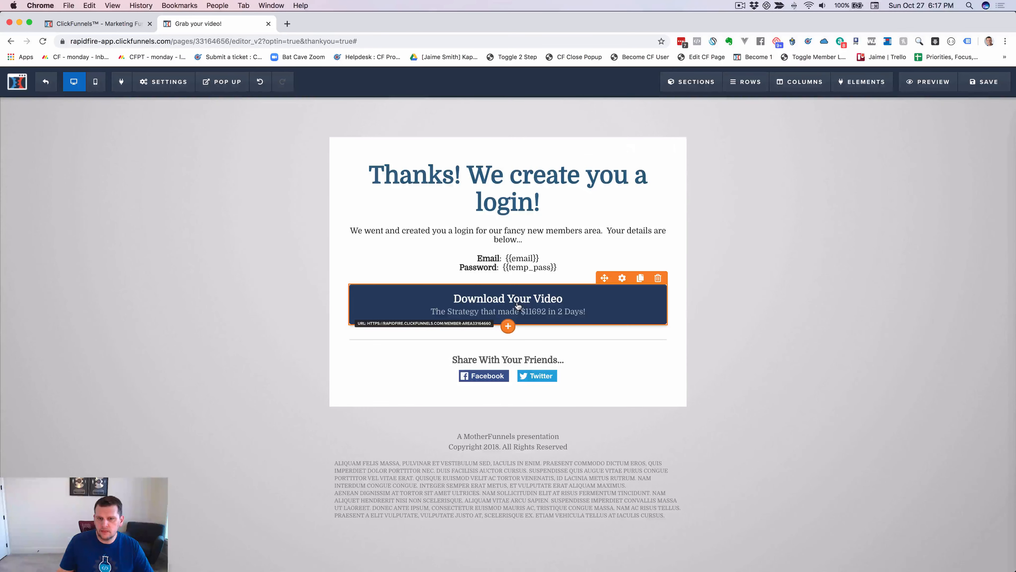
left_click(515, 315)
left_click(686, 227)
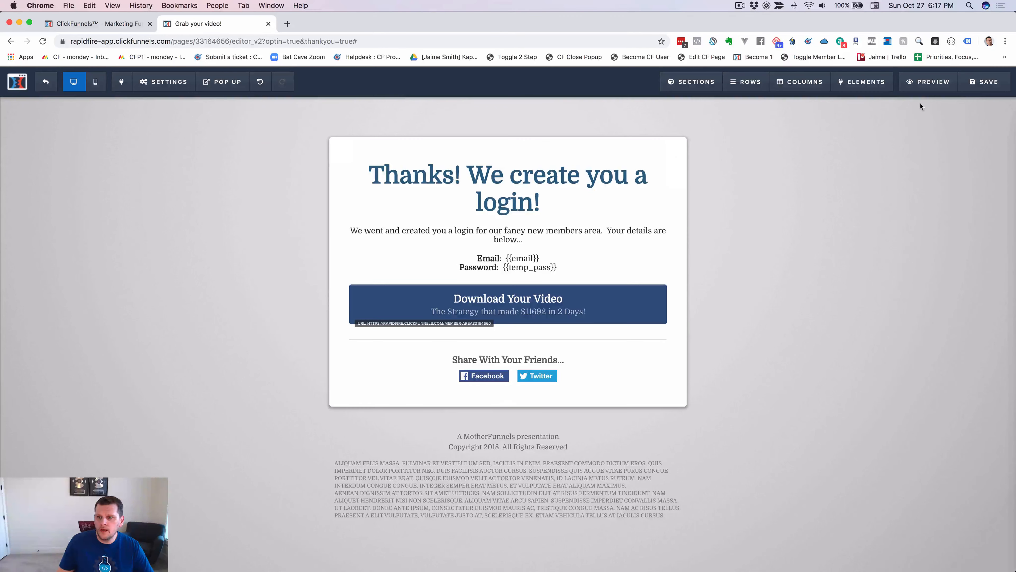
Save the thank-you page, review the Atom script, then save the page again.
left_click(989, 83)
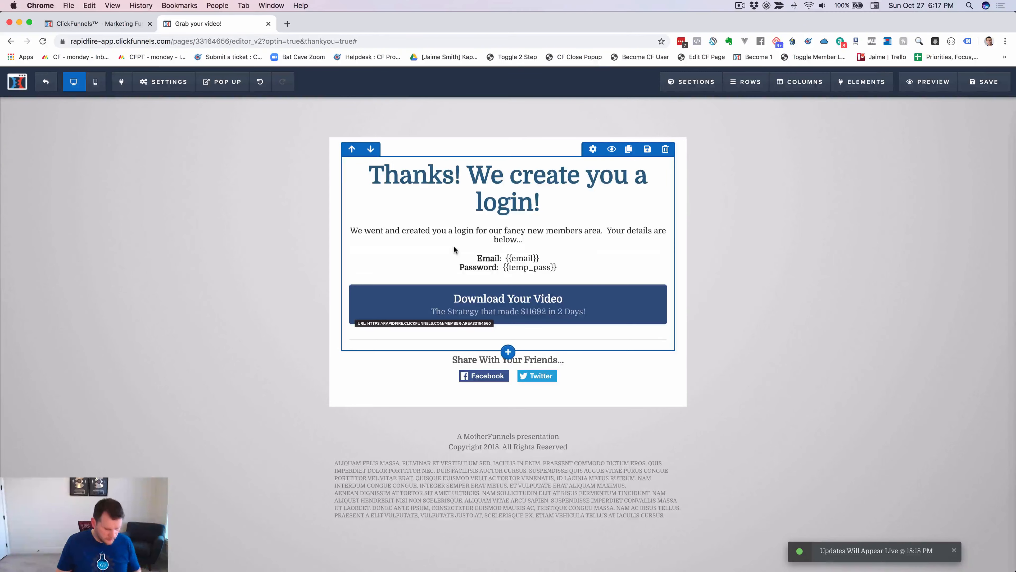
key("super+Tab")
scroll(410, 286, "up", 15)
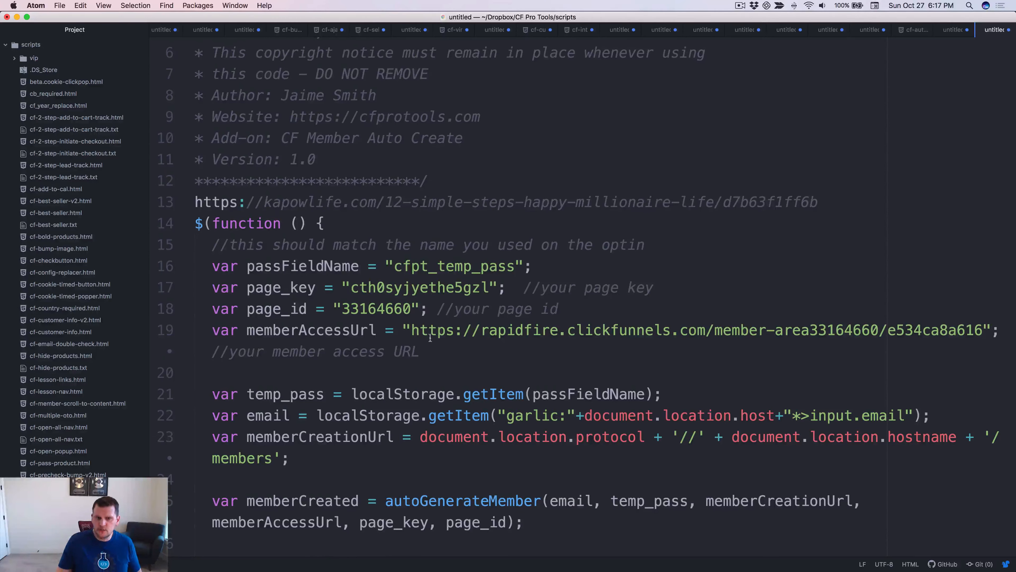
key("super+Tab")
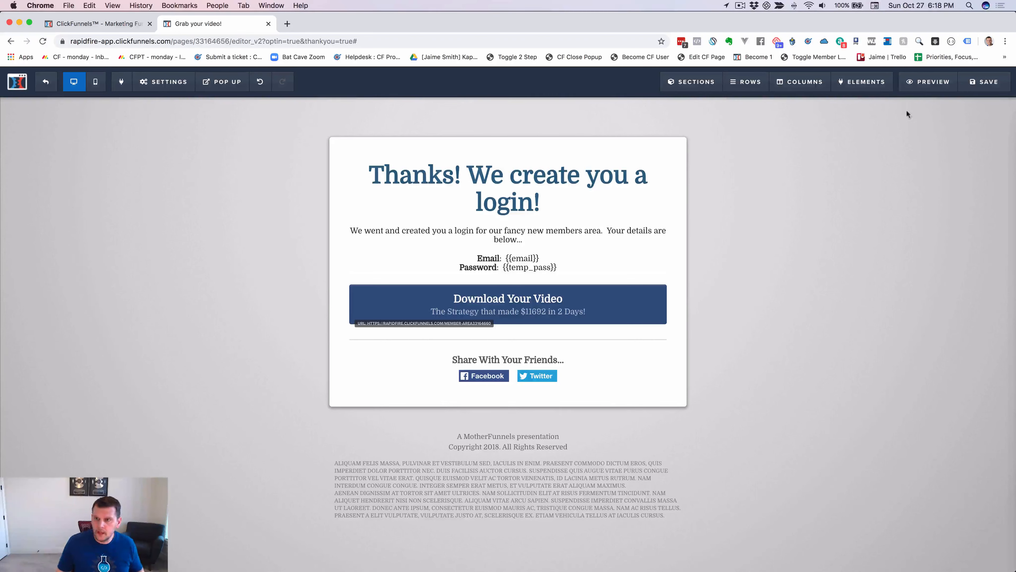
left_click(984, 82)
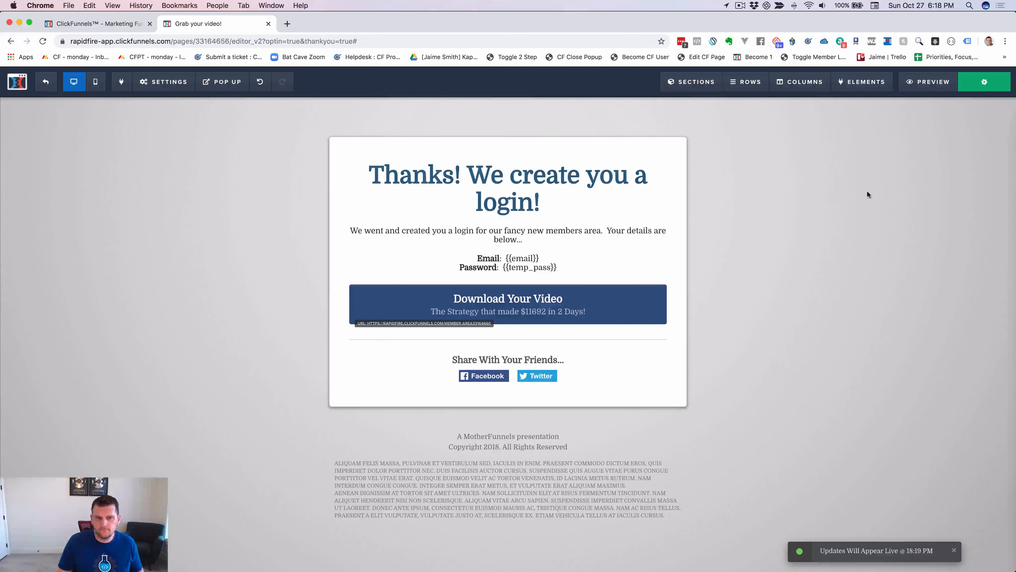
Exit the thank-you page editor and show the Optin step's Automation settings.
left_click(46, 82)
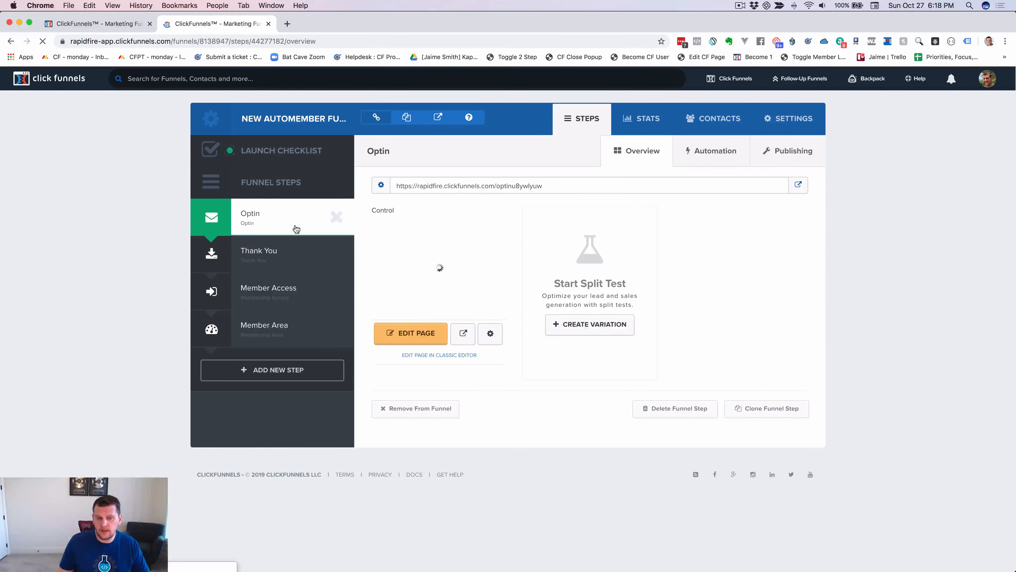
left_click(713, 152)
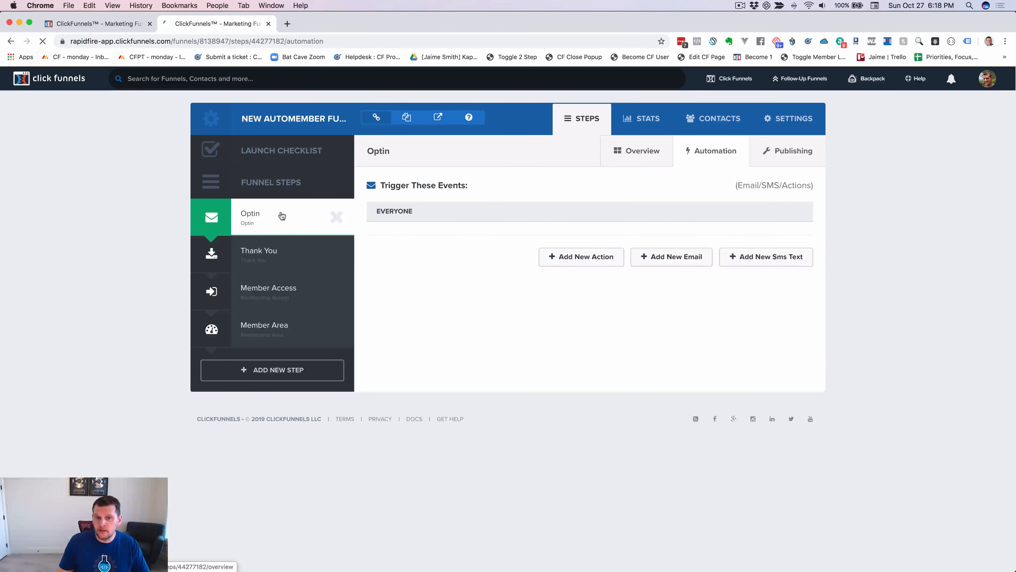
Start a new email with the sender's name and subject 'Your new login information'.
left_click(670, 256)
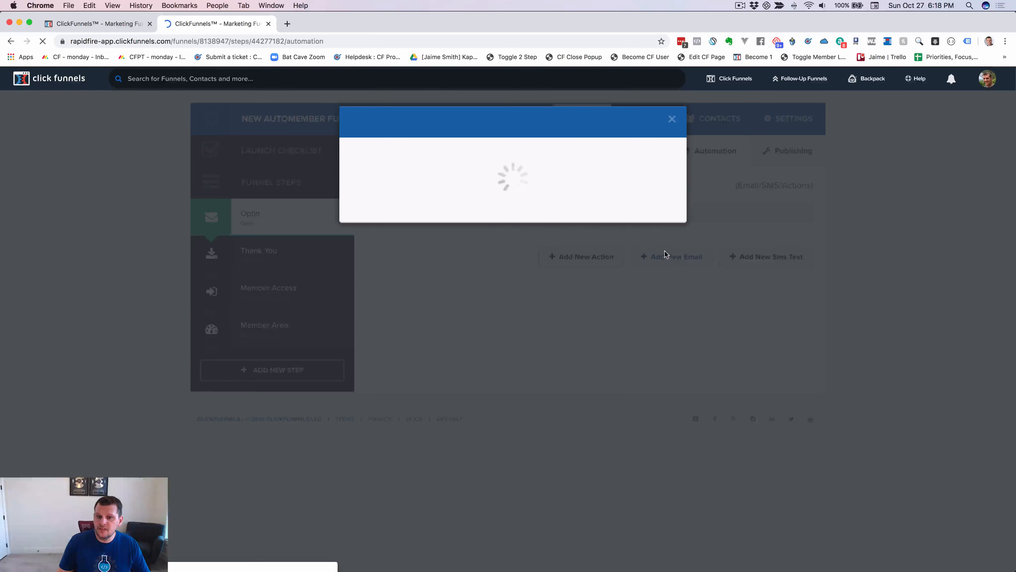
left_click(434, 189)
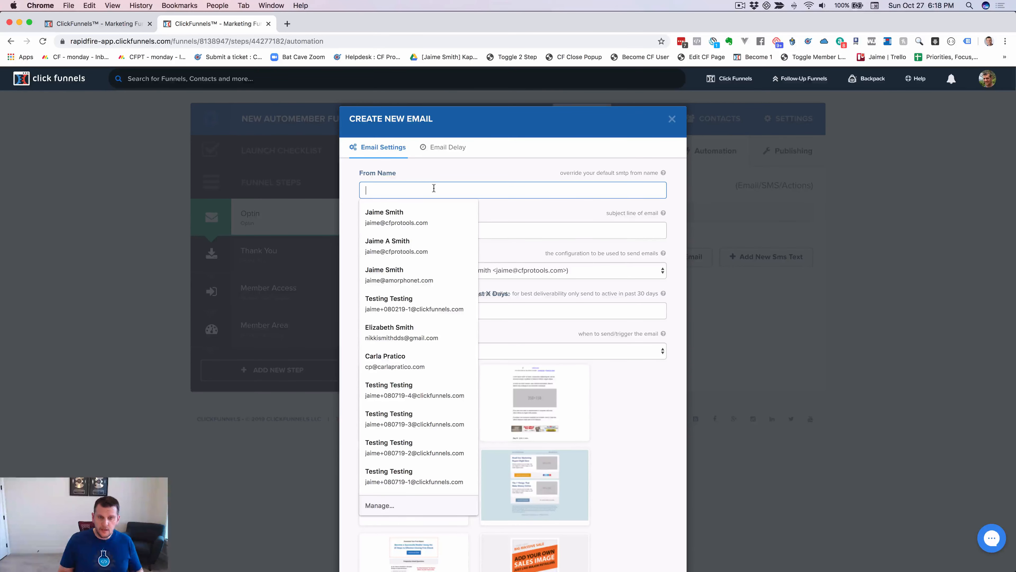
type("Jaime Smith")
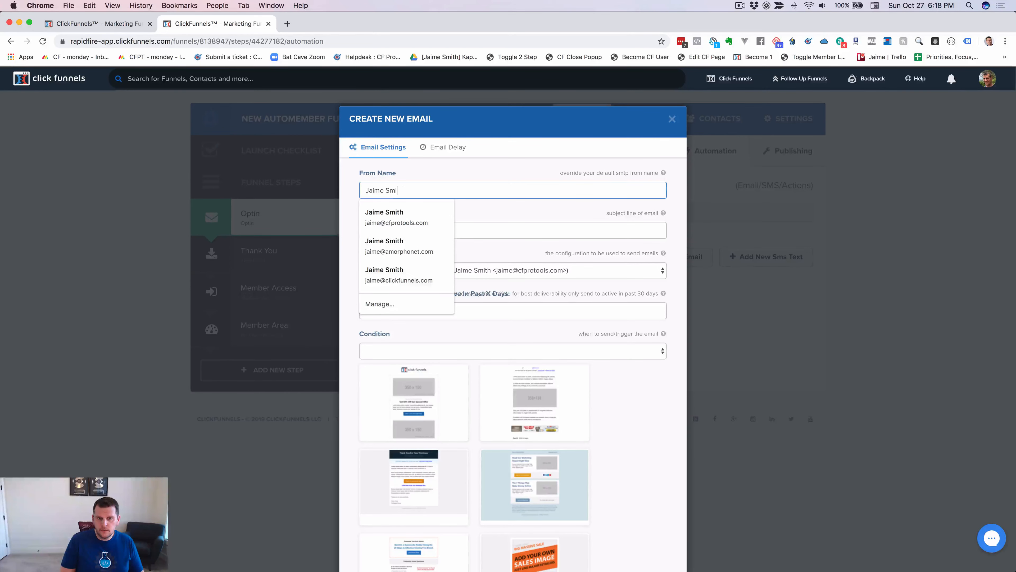
key("Tab")
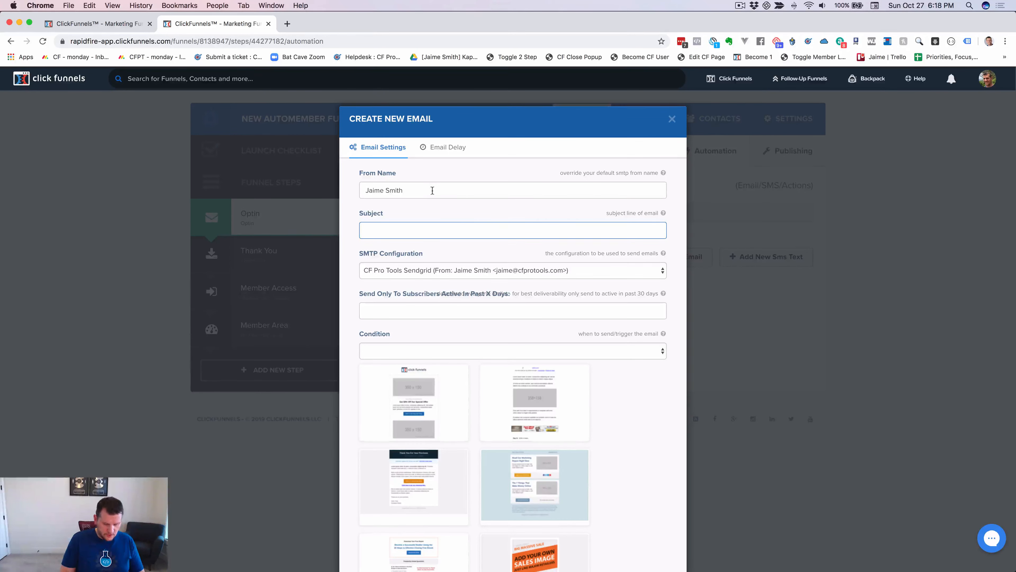
type("Your new login information")
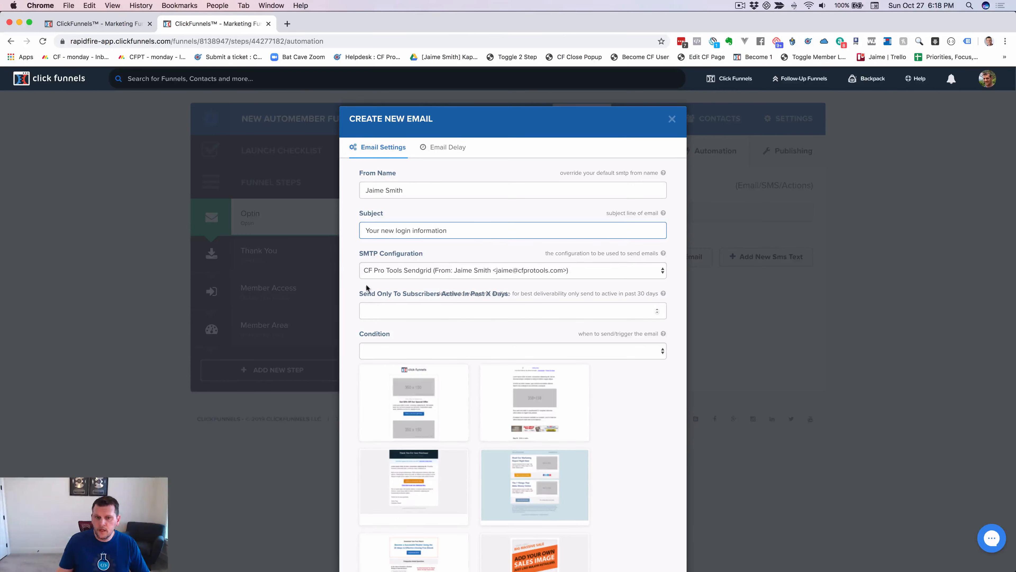
Send the email to everyone, pick a template, and create it.
left_click(381, 349)
left_click(381, 359)
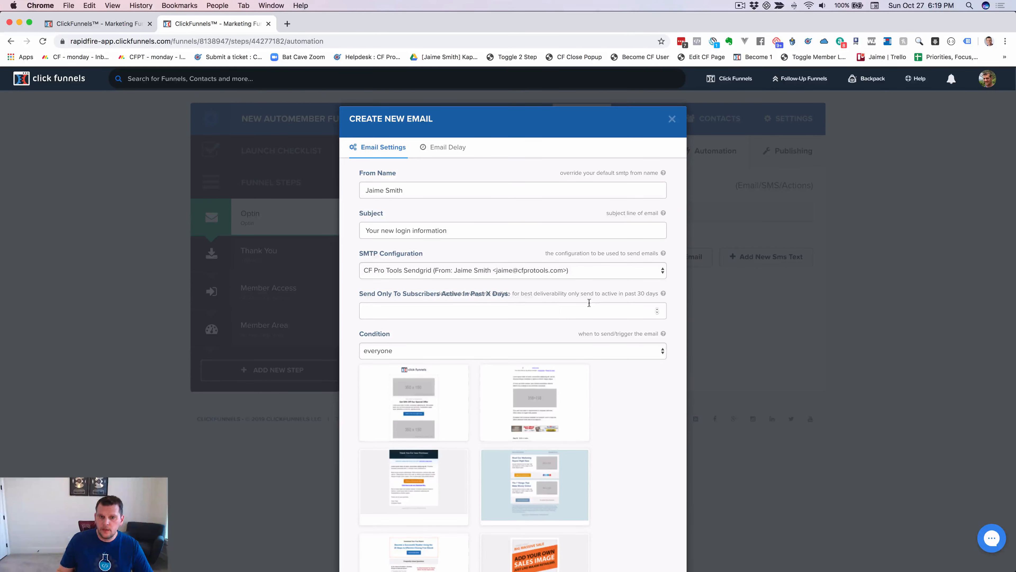
scroll(544, 227, "down", 10)
scroll(603, 337, "down", 2)
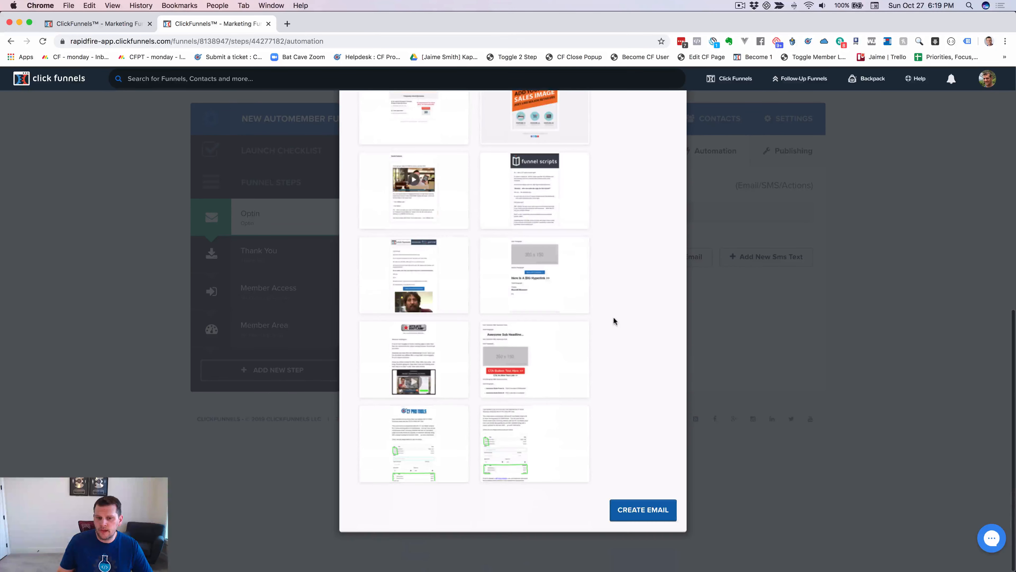
left_click(532, 440)
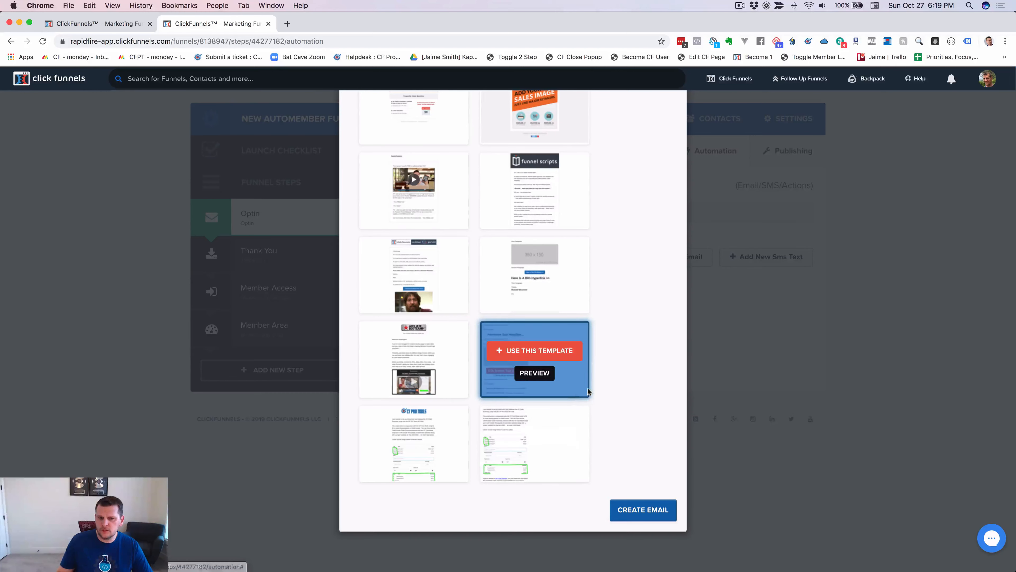
left_click(649, 519)
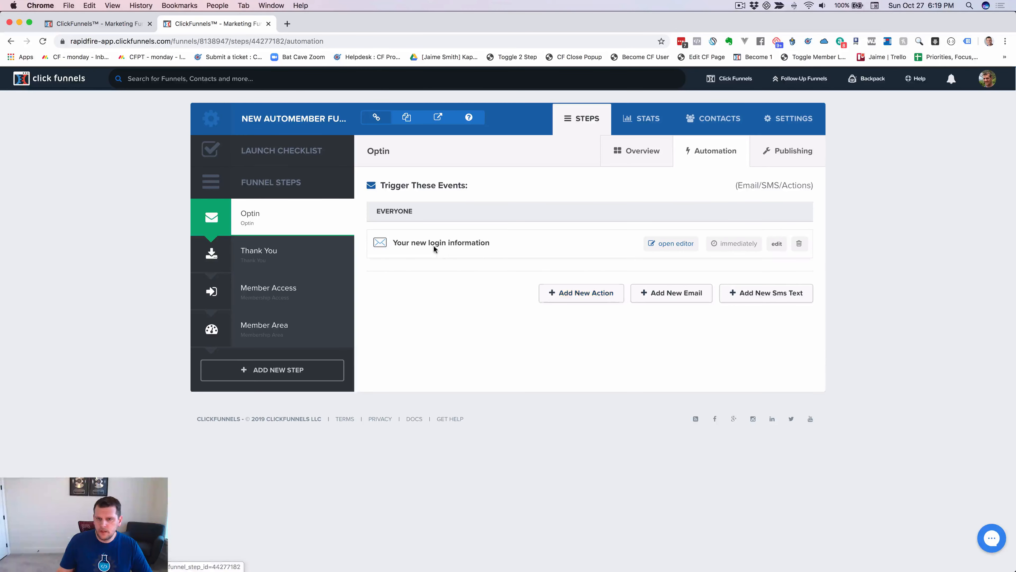
In the email editor, delete the order-summary image and the VIP Club paragraph.
left_click(676, 244)
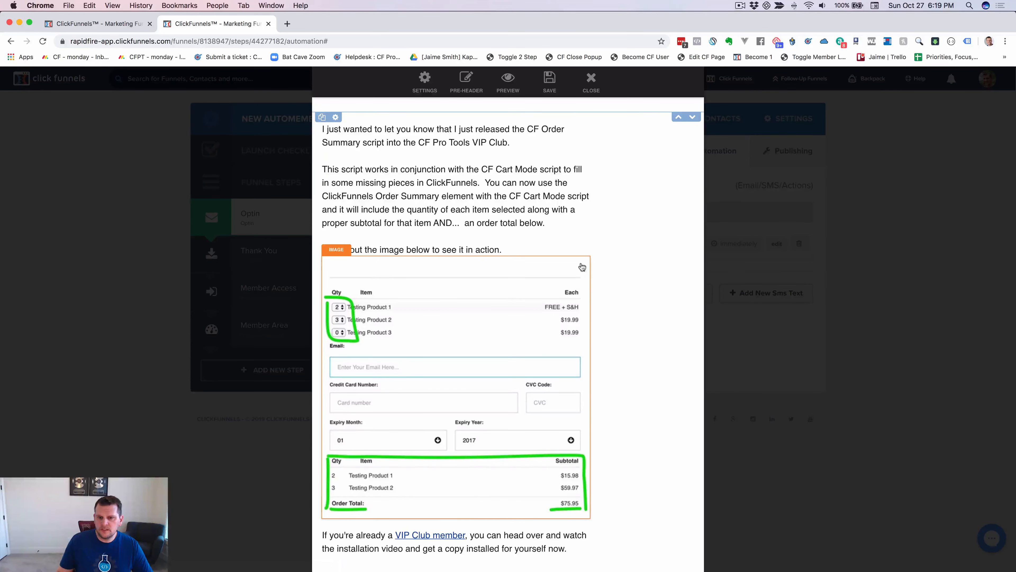
left_click(581, 251)
key("Return")
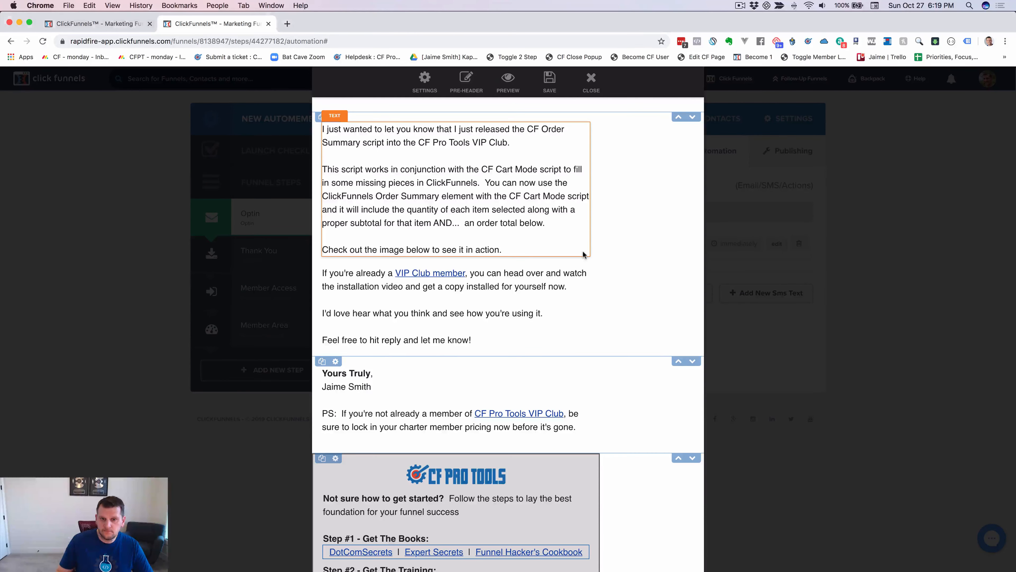
left_click(581, 251)
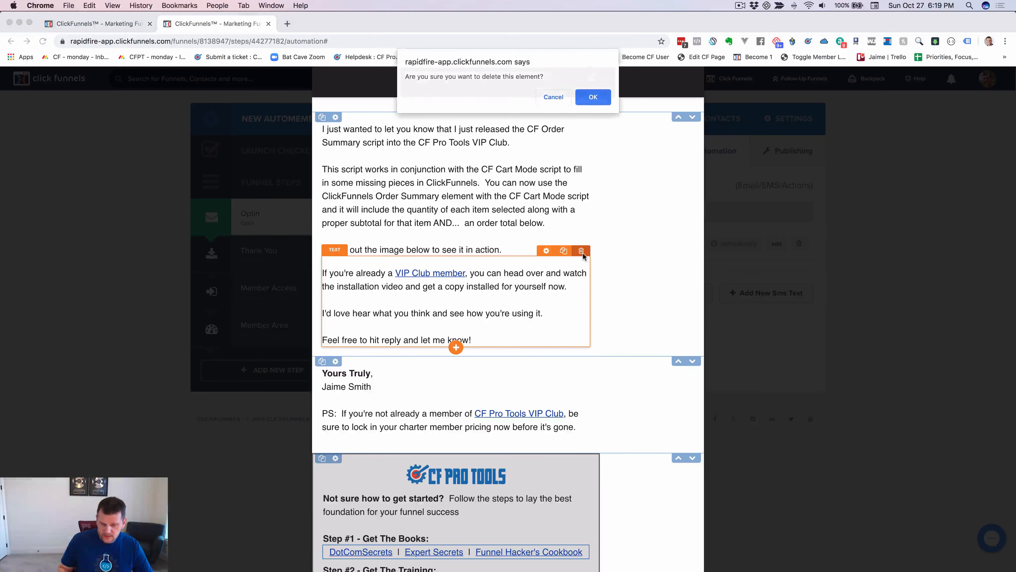
key("Return")
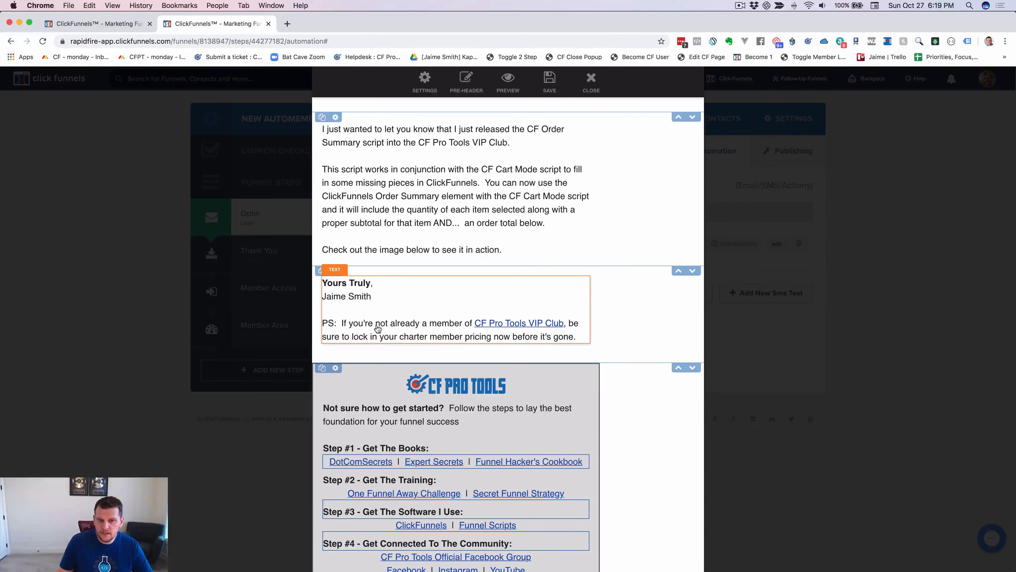
Replace the top text with 'Hey there,' and 'Thanks so much for signing up.'.
left_click(408, 183)
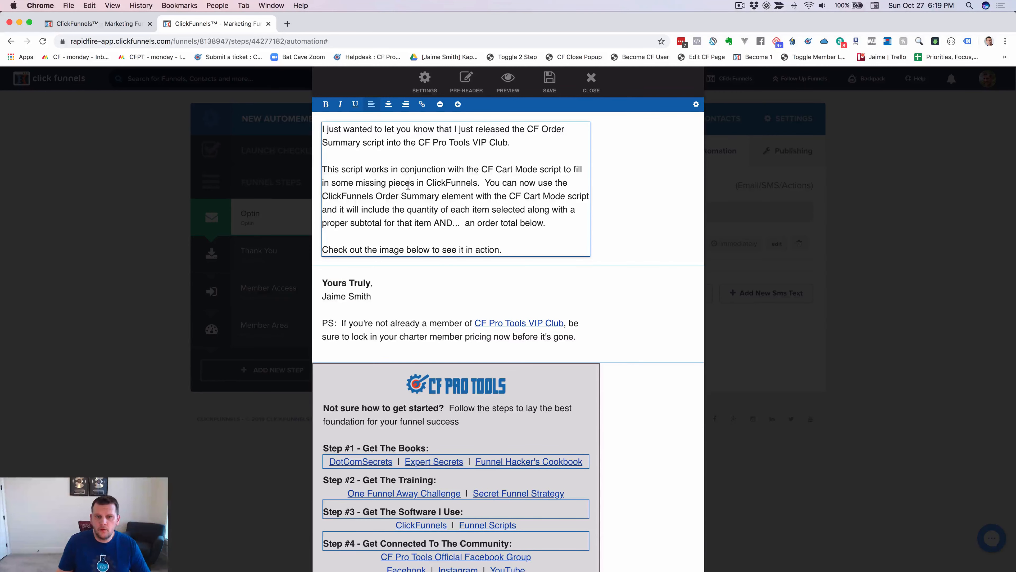
triple_click(408, 184)
key("super+a")
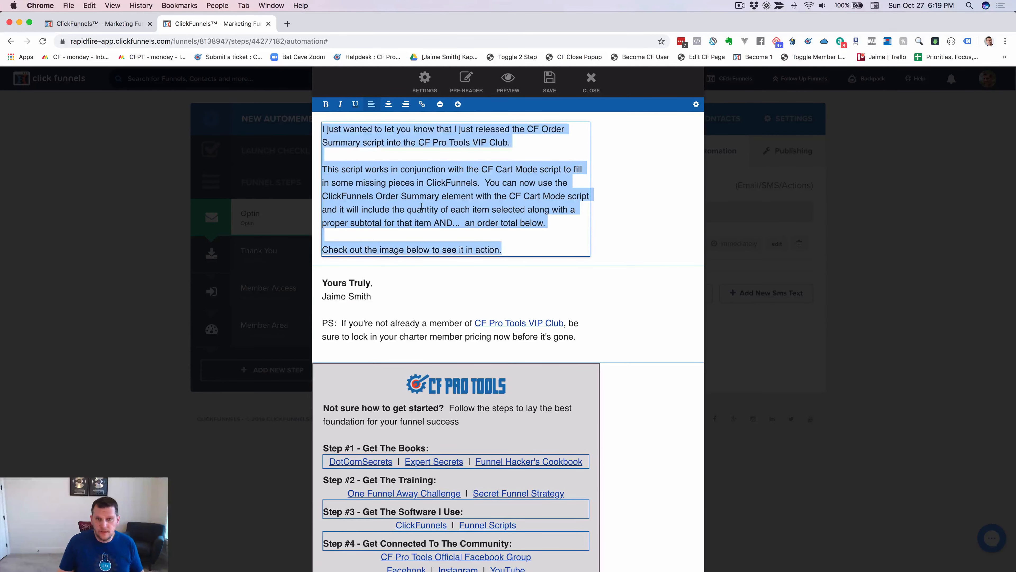
type("Hey there,")
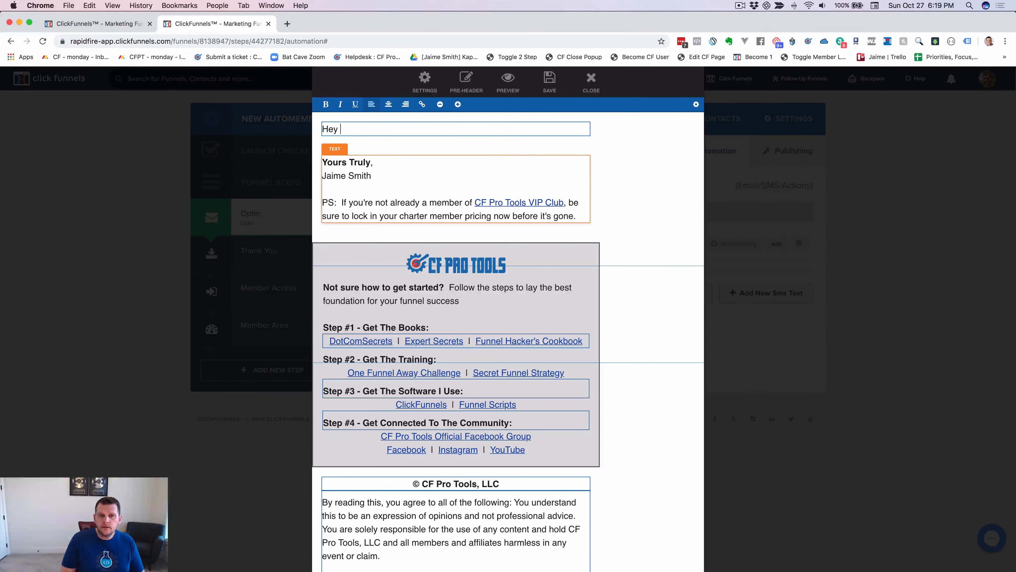
key("Return")
key("Return")
type("We ju")
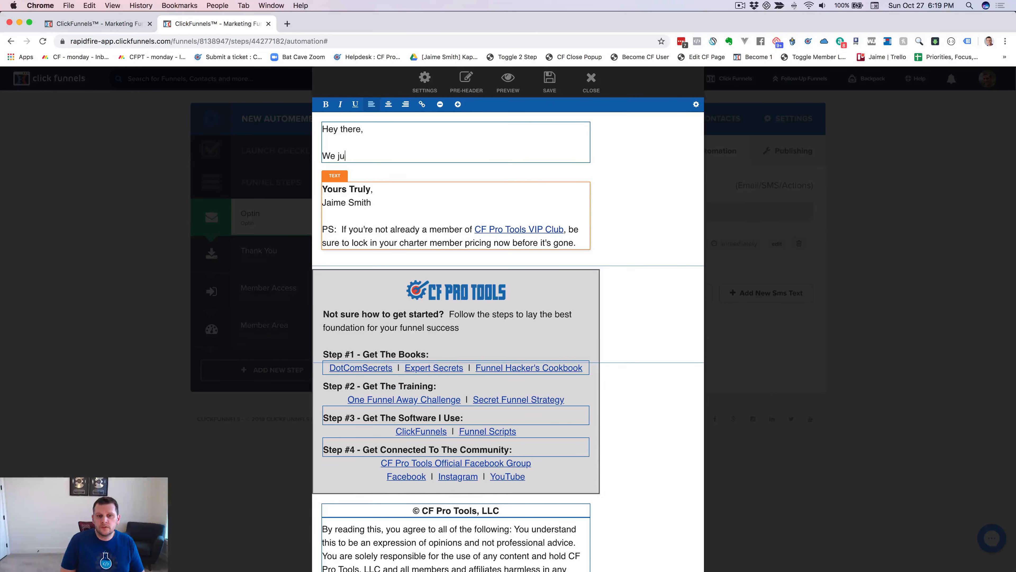
type("st created")
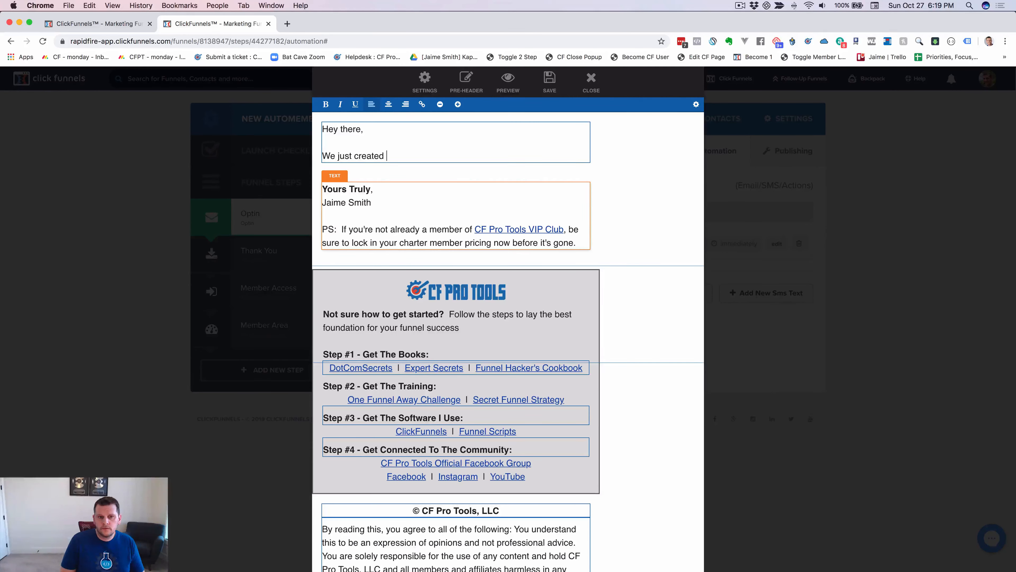
key("BackSpace")
key("BackSpace")
key("BackSpace")
key("BackSpace")
key("BackSpace")
key("BackSpace")
key("BackSpace")
key("BackSpace")
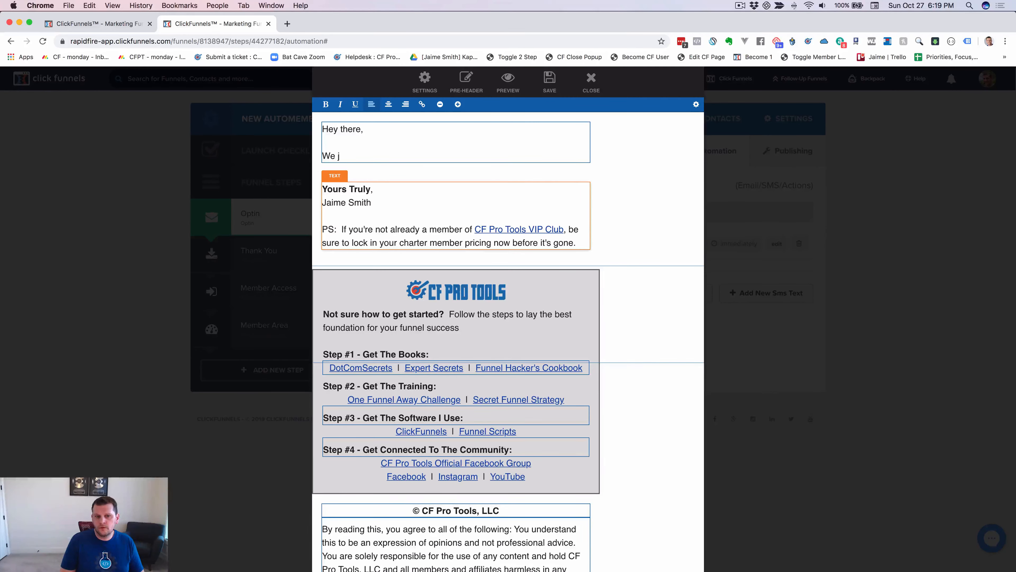
key("BackSpace")
type("Thanks so m")
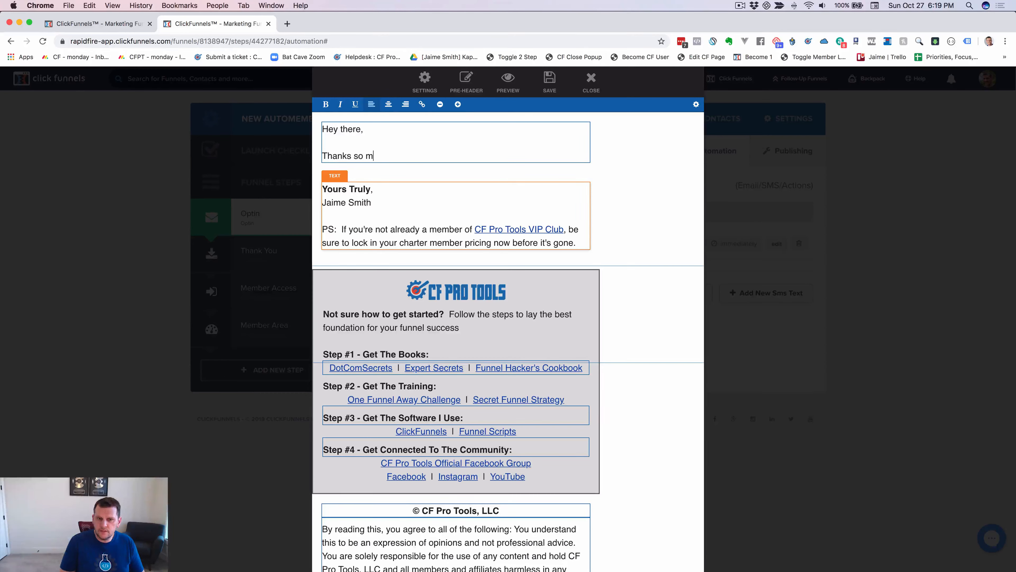
type("uch for sig")
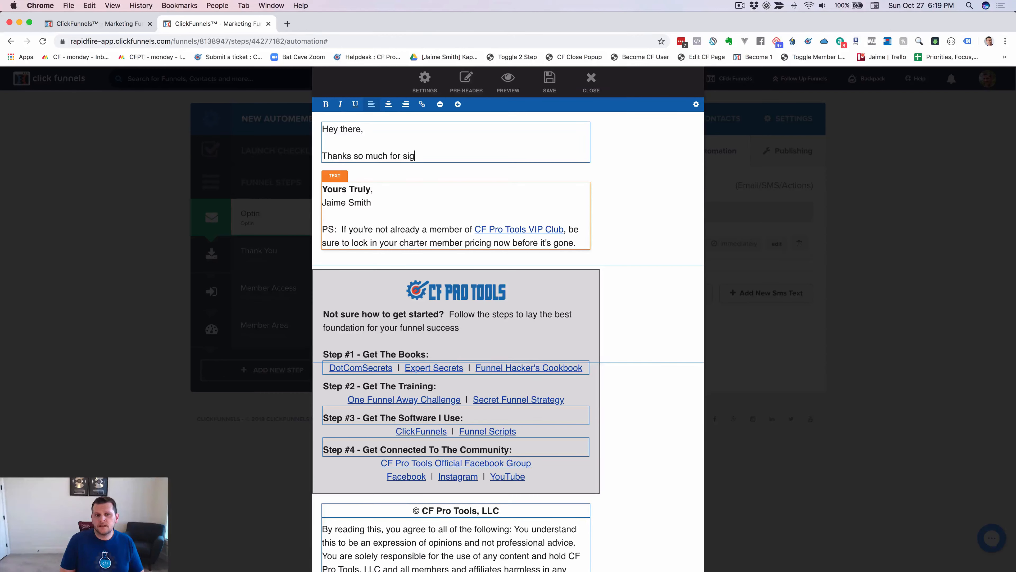
type("nug up")
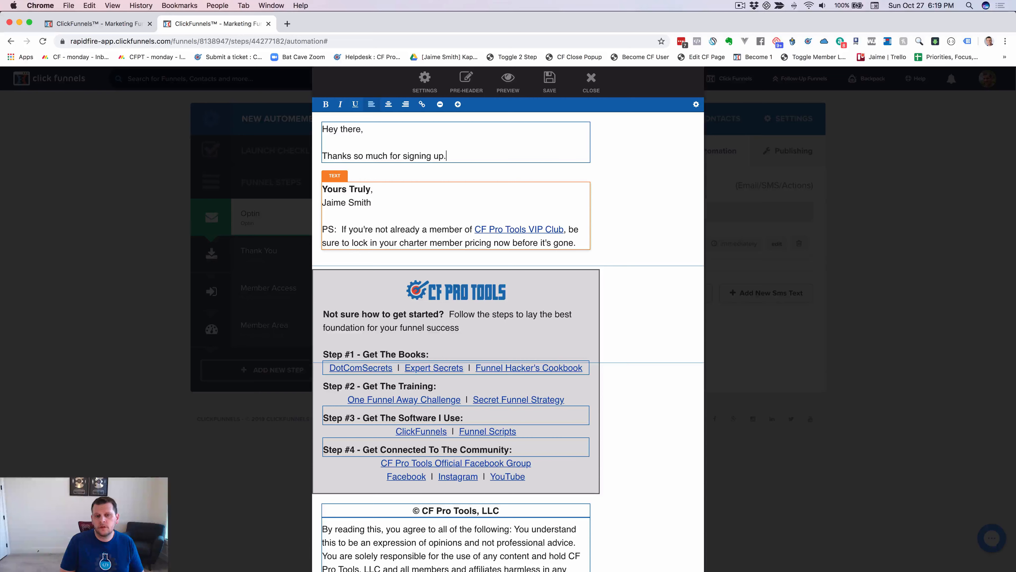
type(".")
Add 'We created a members login. Here's how to get back in when you need it.' and a 'Login' line.
key("Return")
key("Return")
type("We c")
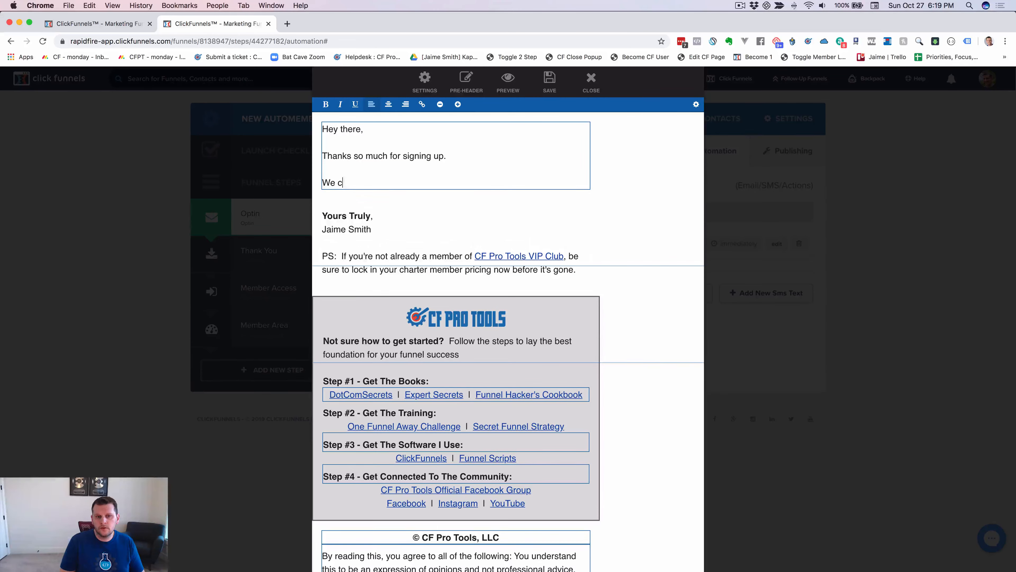
type("reated a fe")
type("embe")
type("rs login")
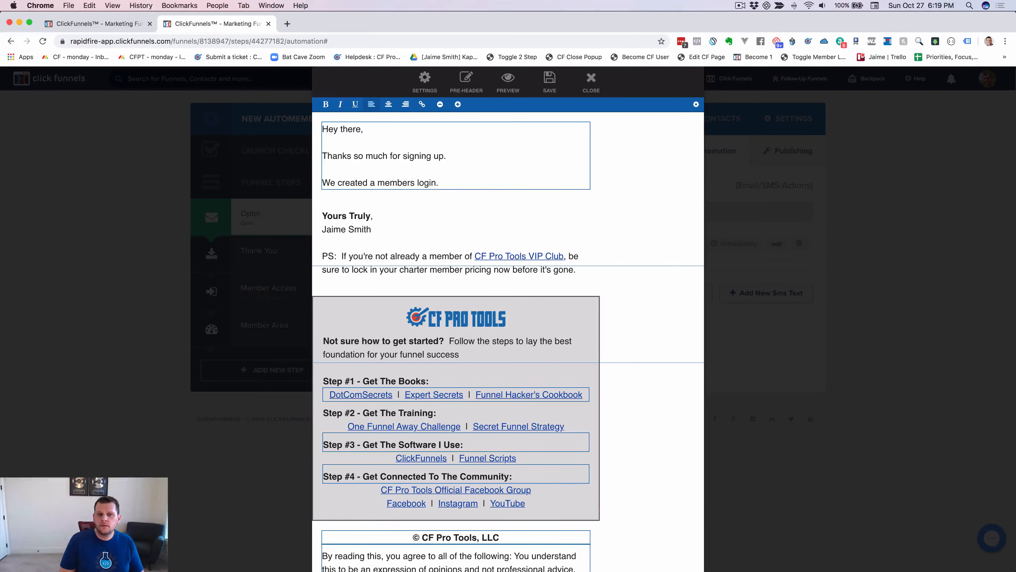
type(".  Hre")
key("BackSpace")
type("ere")
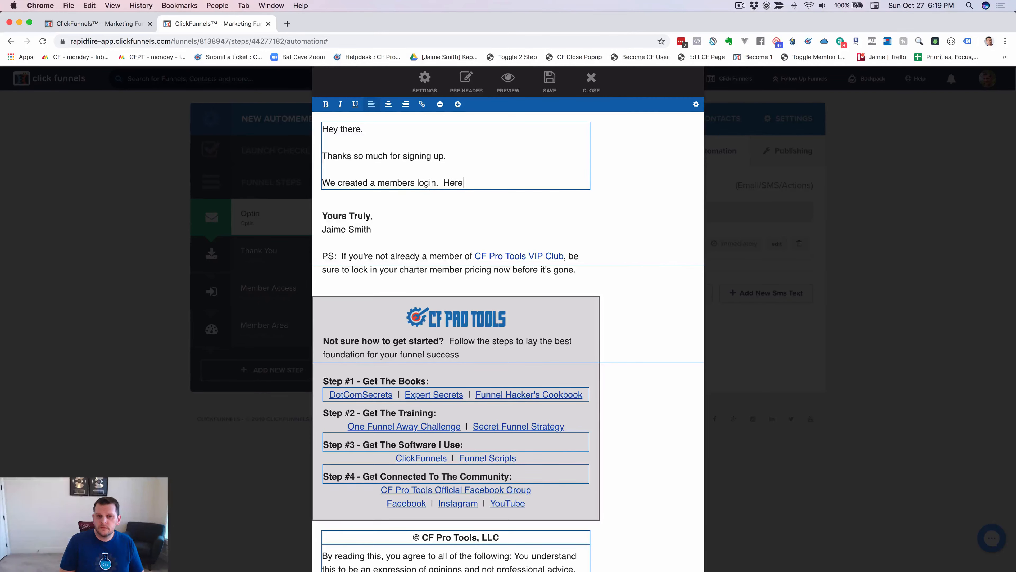
type("'s how to get ba")
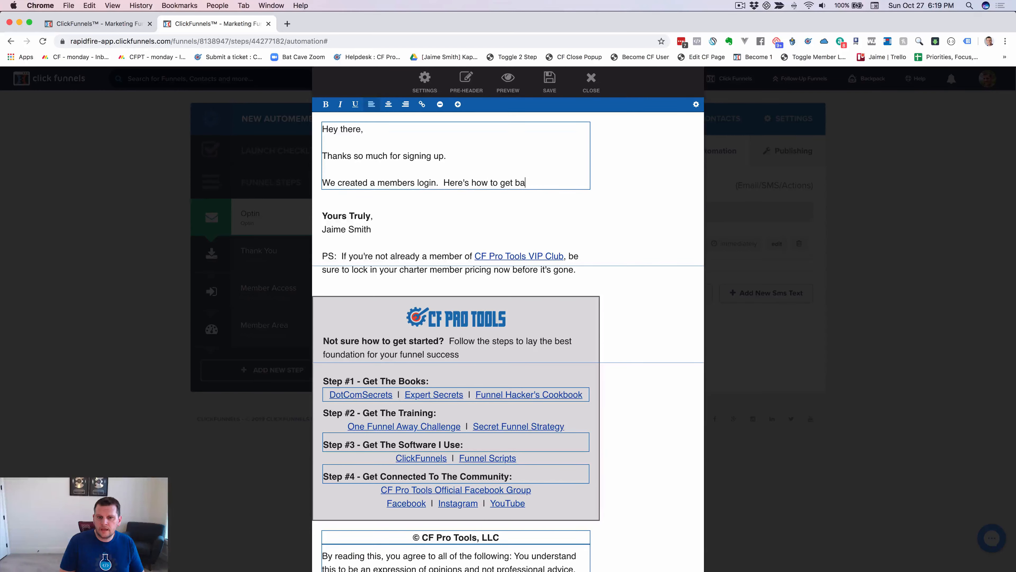
type("ck in ")
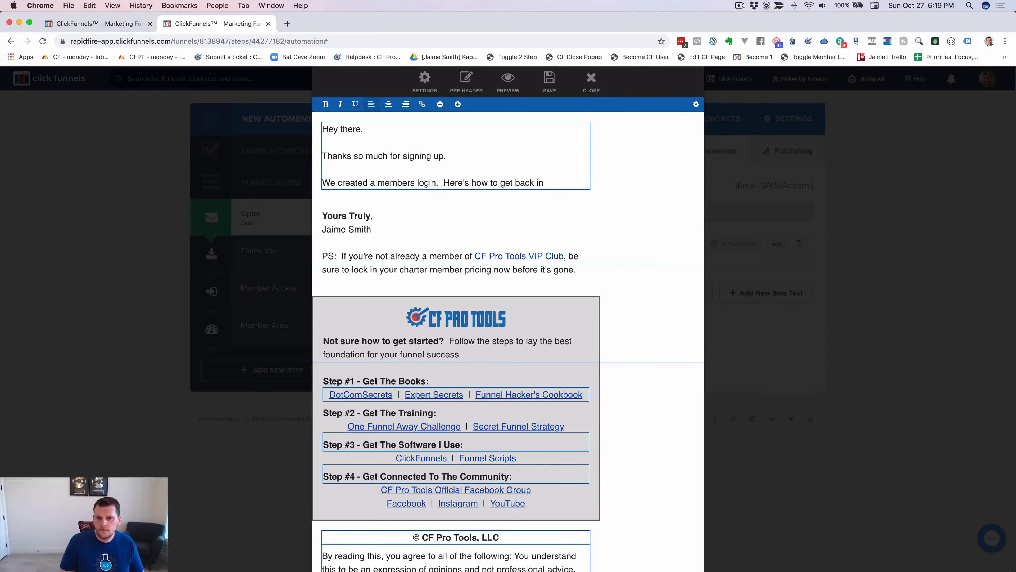
type("when you neeed it")
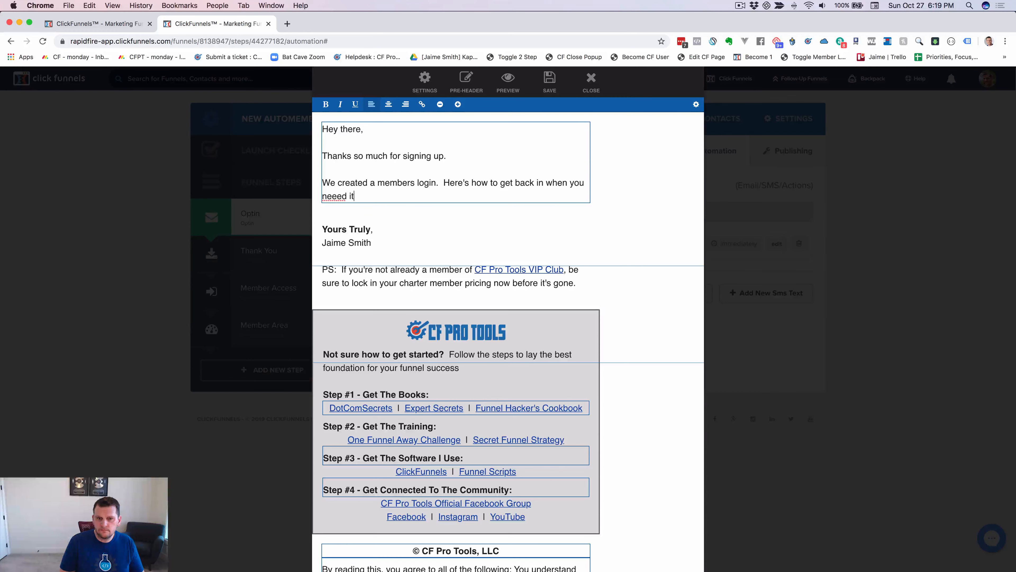
key("BackSpace")
key("BackSpace")
key("BackSpace")
key("BackSpace")
key("BackSpace")
type("d it.")
key("Return")
key("Return")
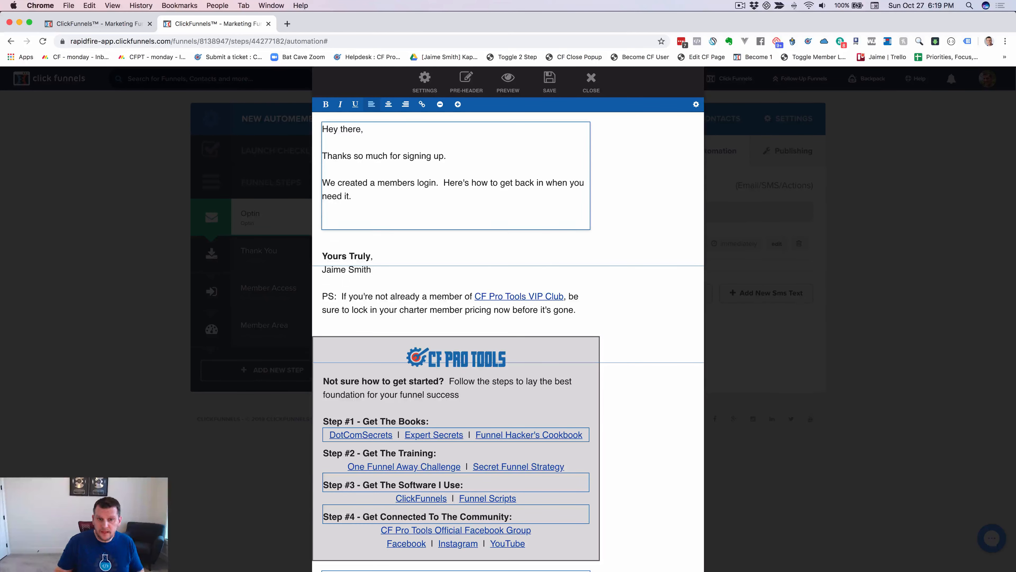
type("Login:")
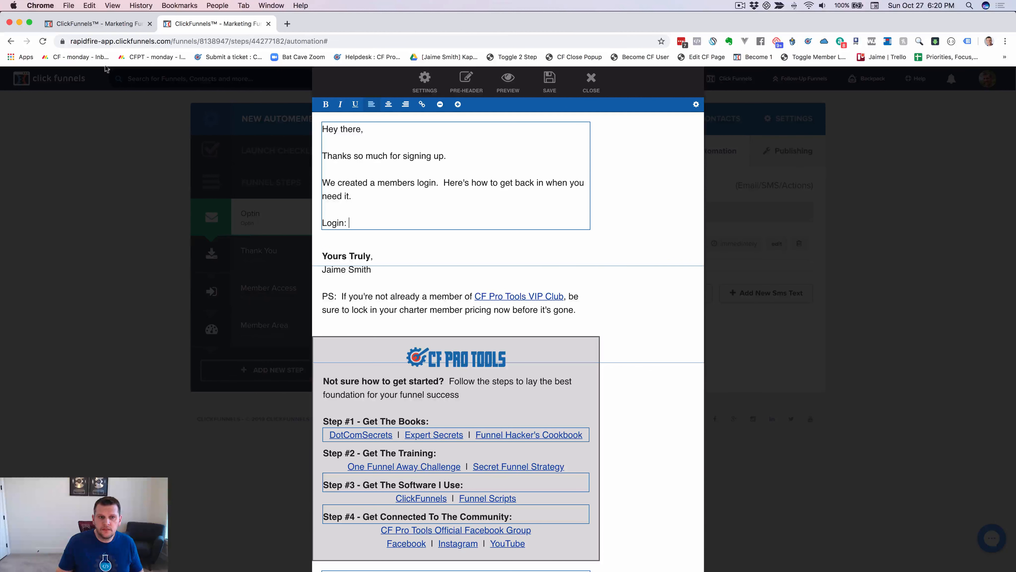
Copy the member-area login URL from the Member Area page and paste it after 'Login:' in the email.
left_click(96, 23)
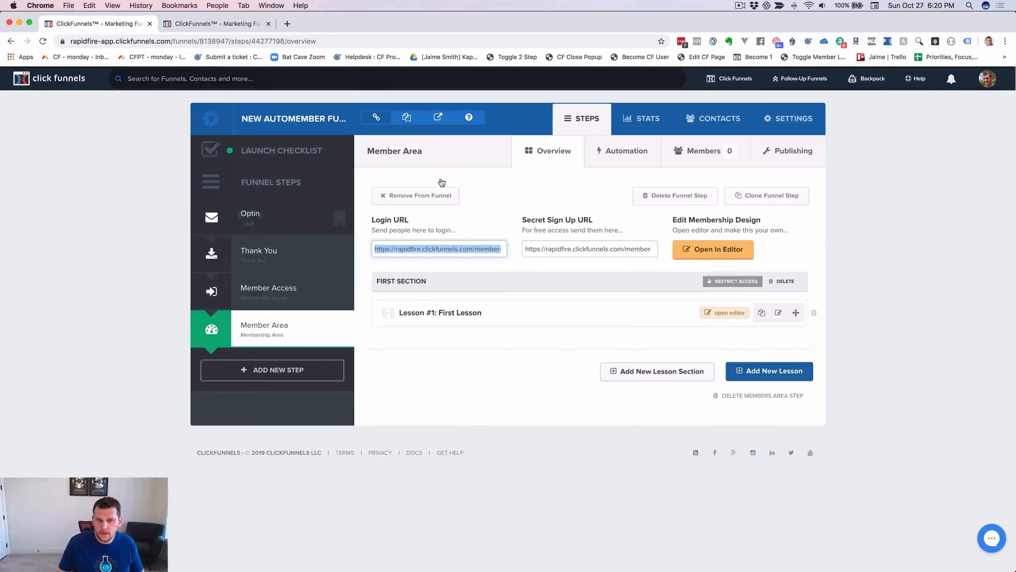
triple_click(453, 247)
key("super+c")
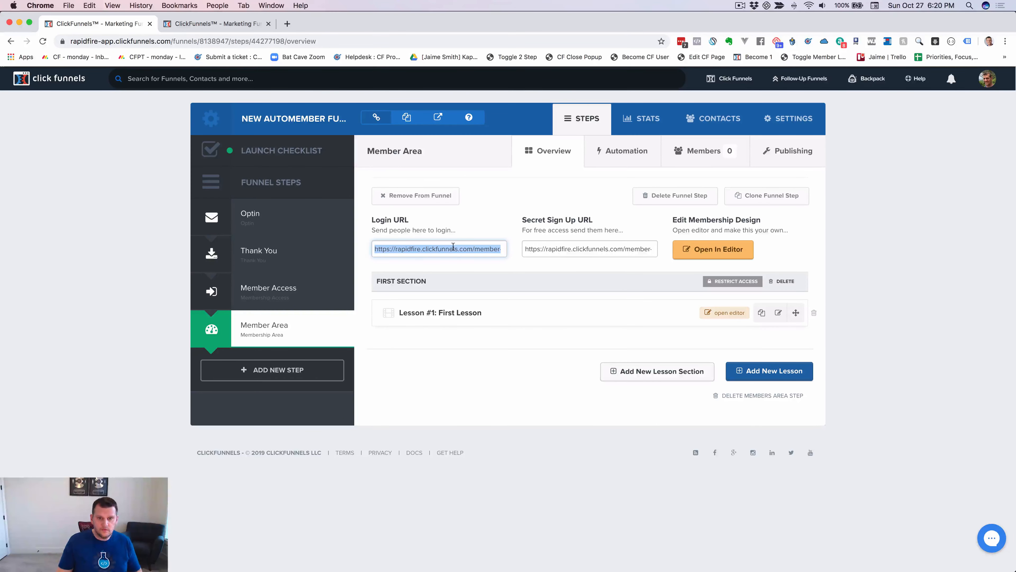
key("super+Tab")
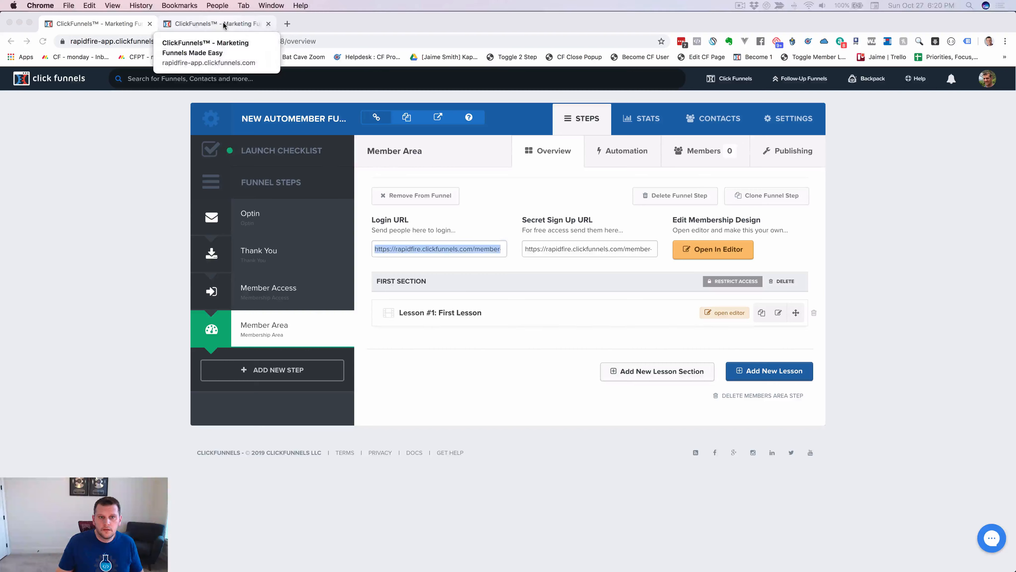
left_click(222, 21)
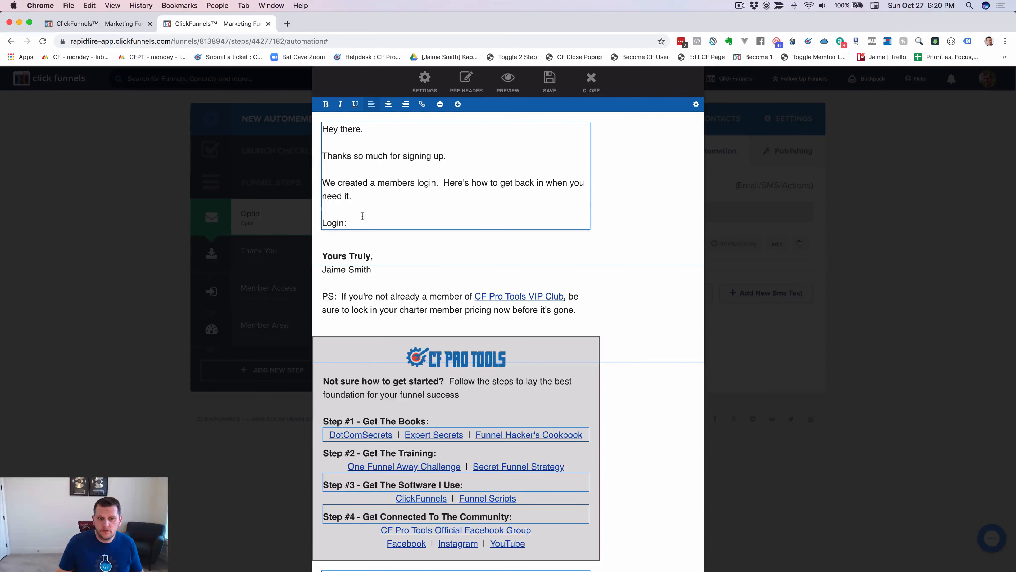
key("super+v")
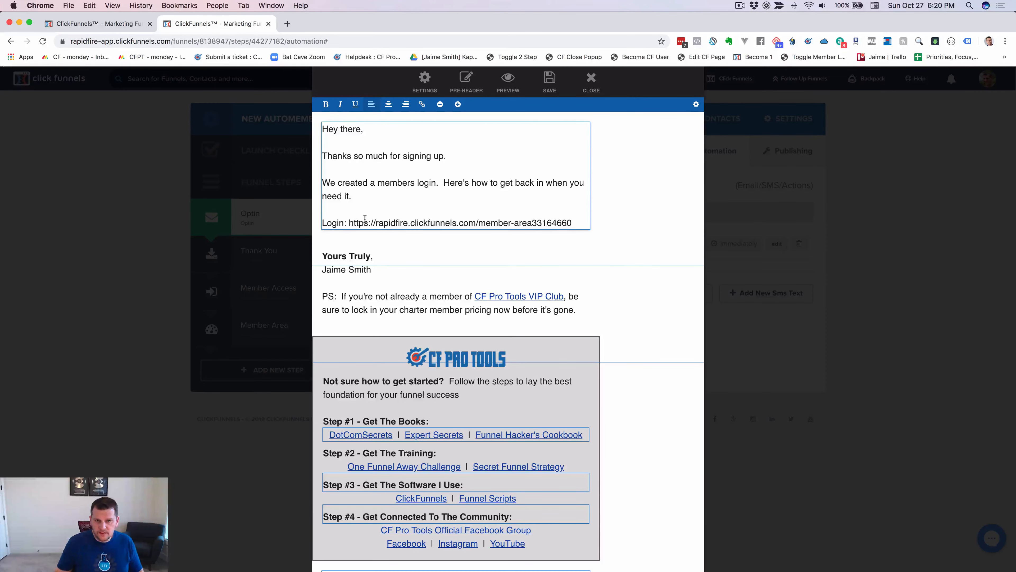
left_click_drag(349, 223, 573, 223)
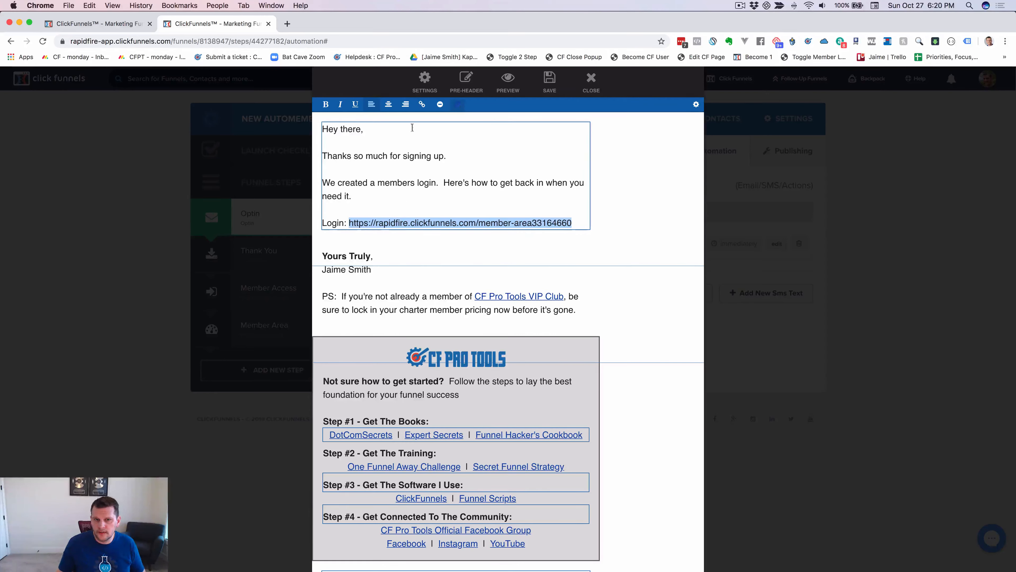
left_click(423, 105)
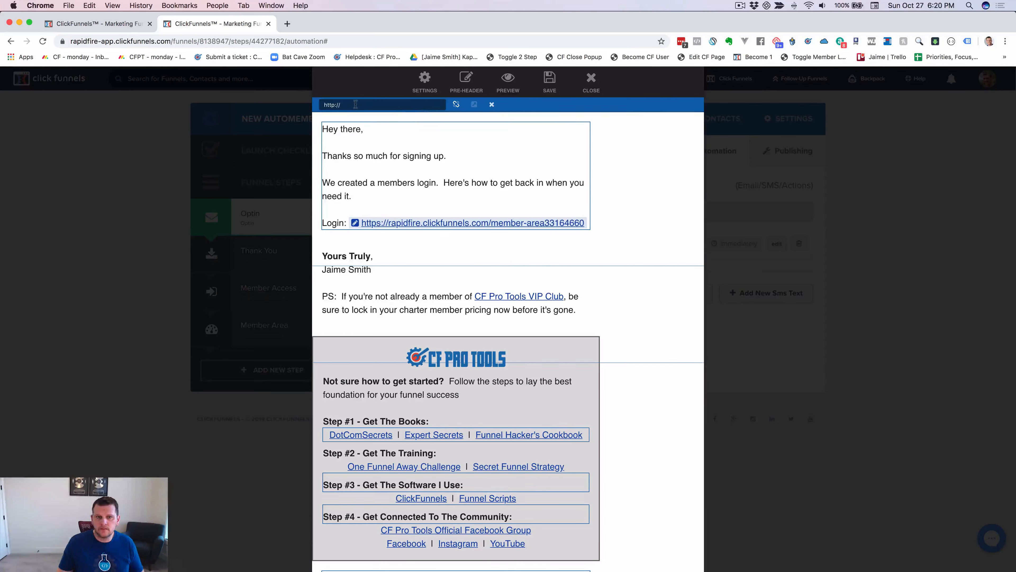
key("super+v")
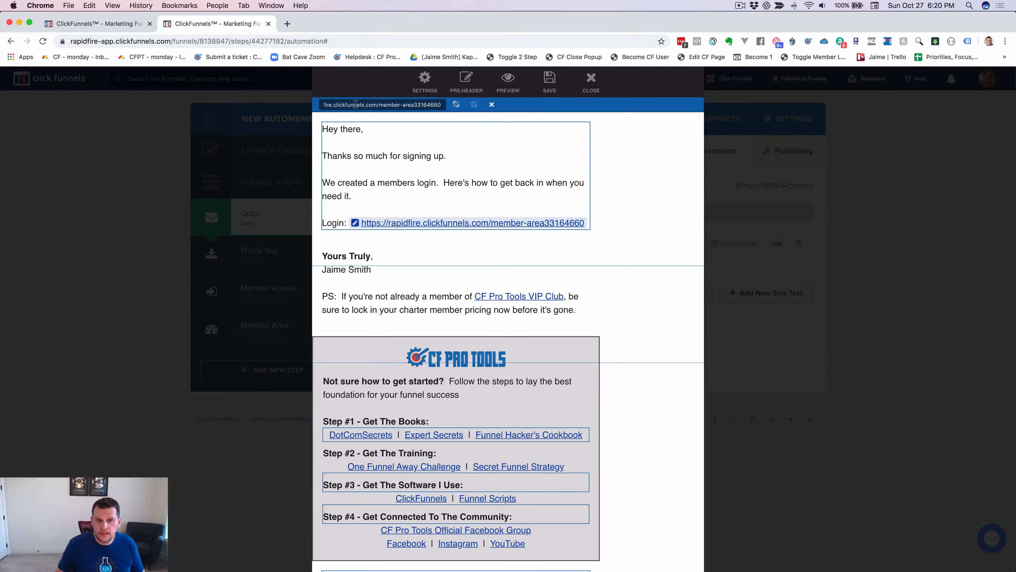
left_click(432, 197)
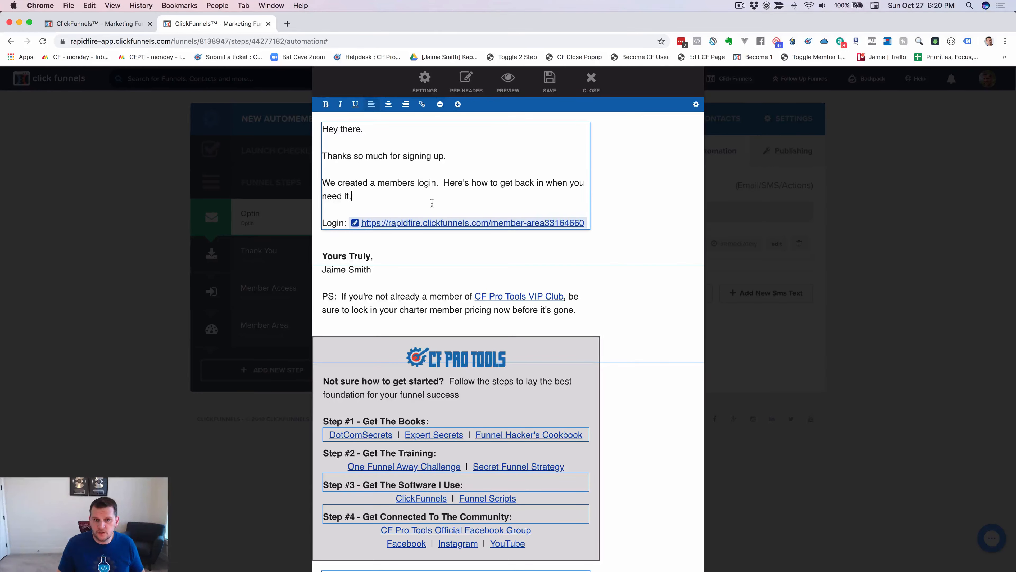
left_click(588, 223)
key("Return")
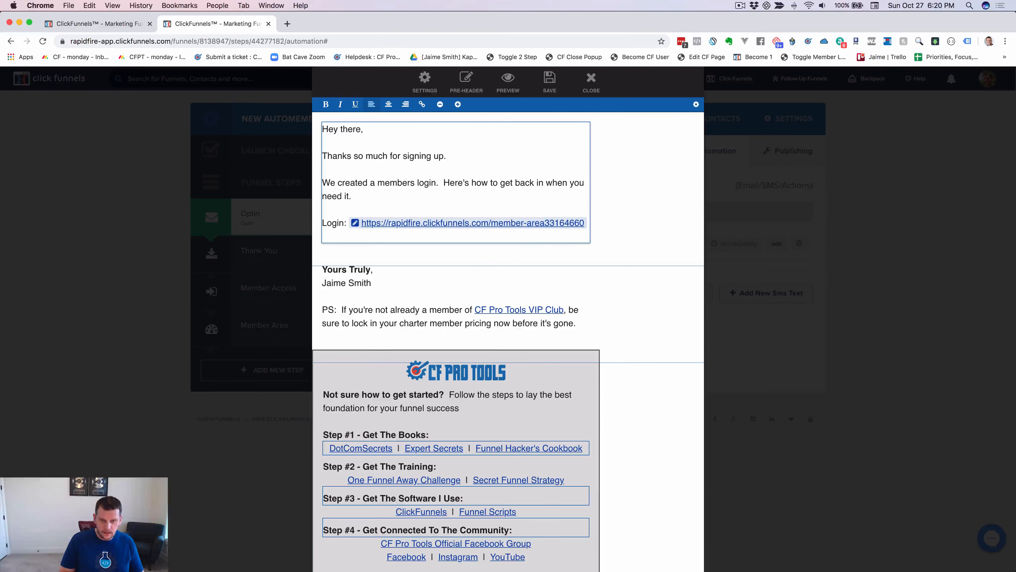
Add an 'Email: #EMAIL#' line under the login link.
type("Email:")
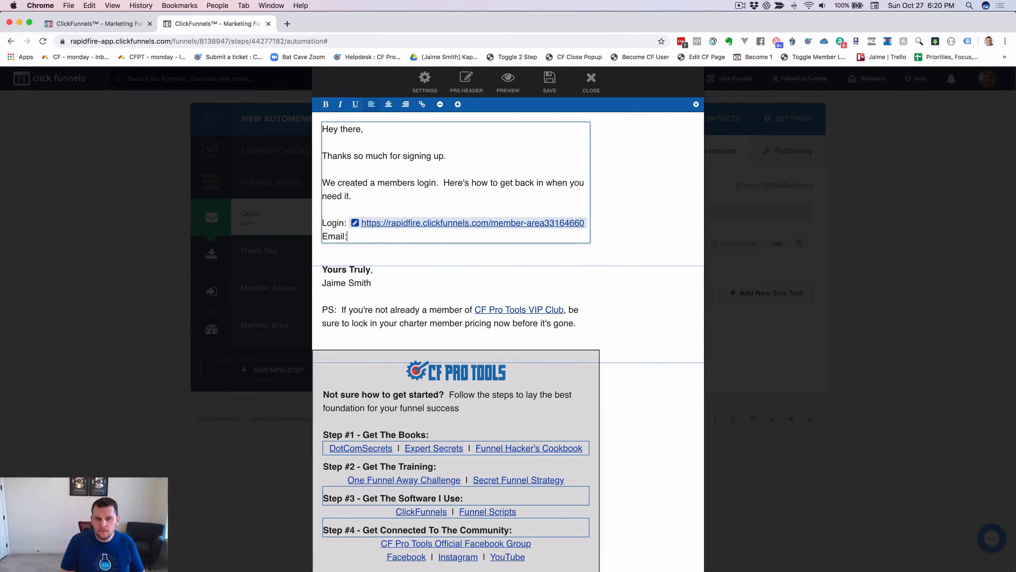
type(" ##email#")
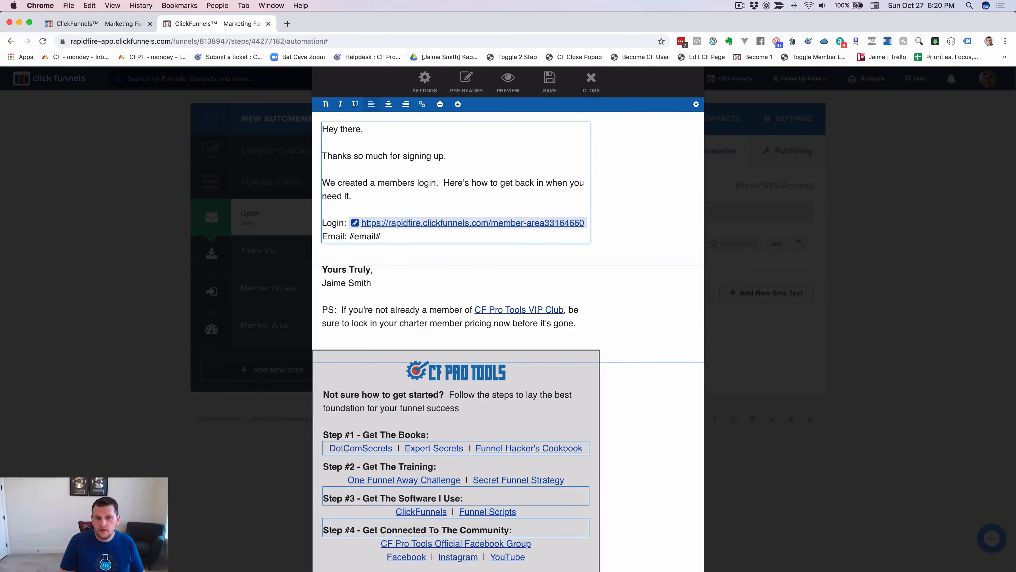
key("Return")
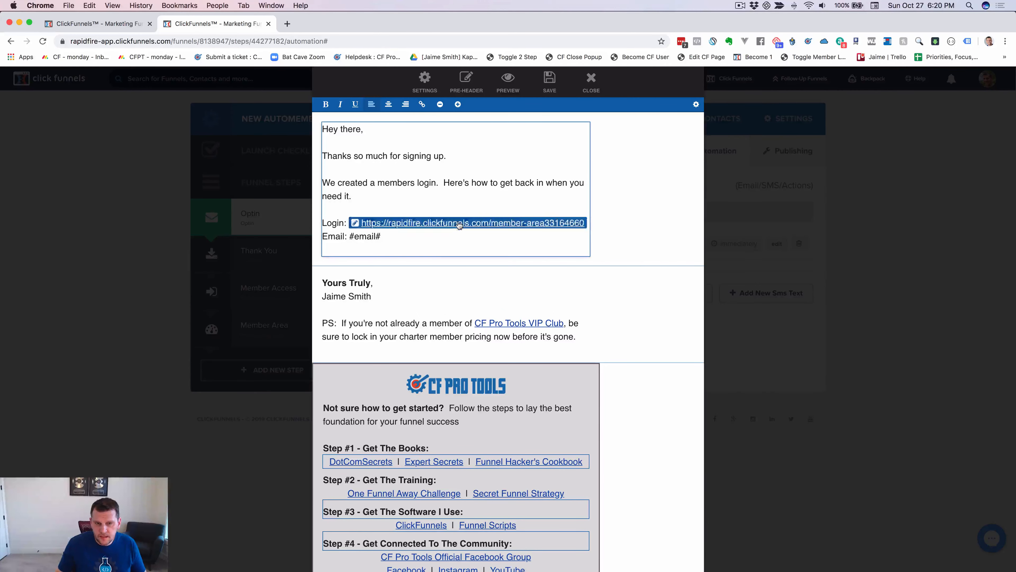
double_click(362, 239)
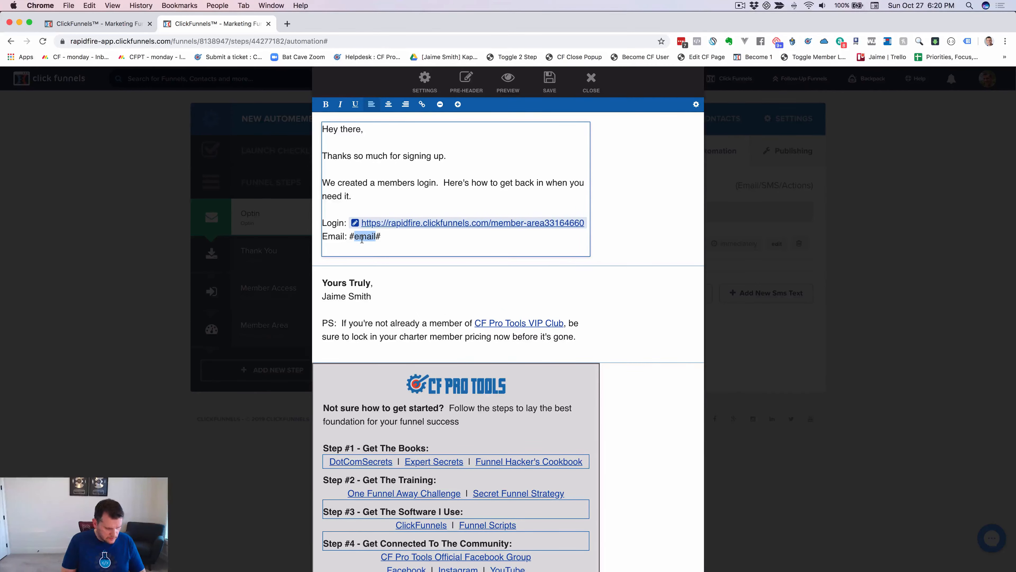
type("EMAIL")
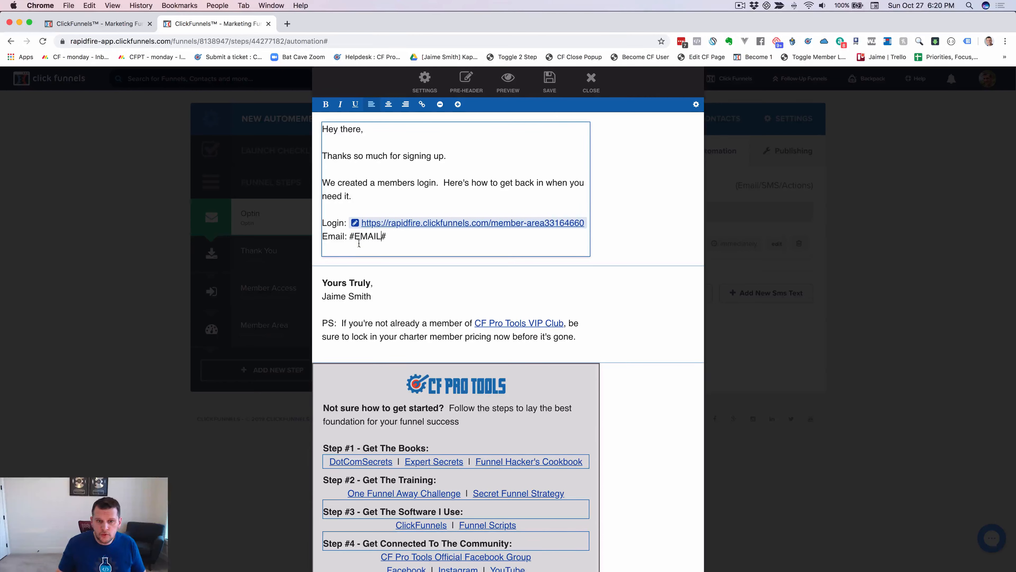
left_click(347, 248)
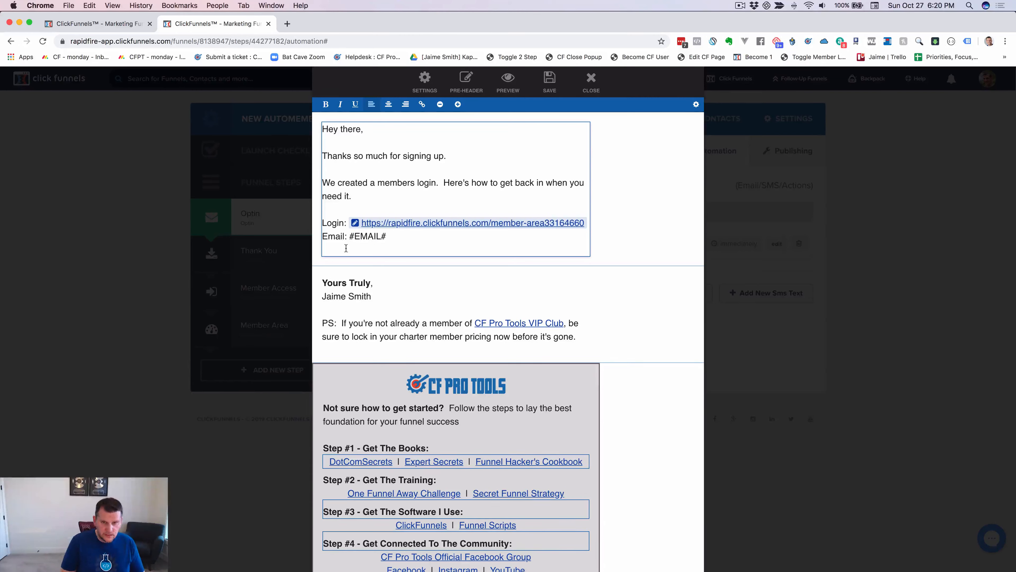
Add a 'Password: #cfpt_temp_pass#' line, copying the exact field name from the code.
type("Password")
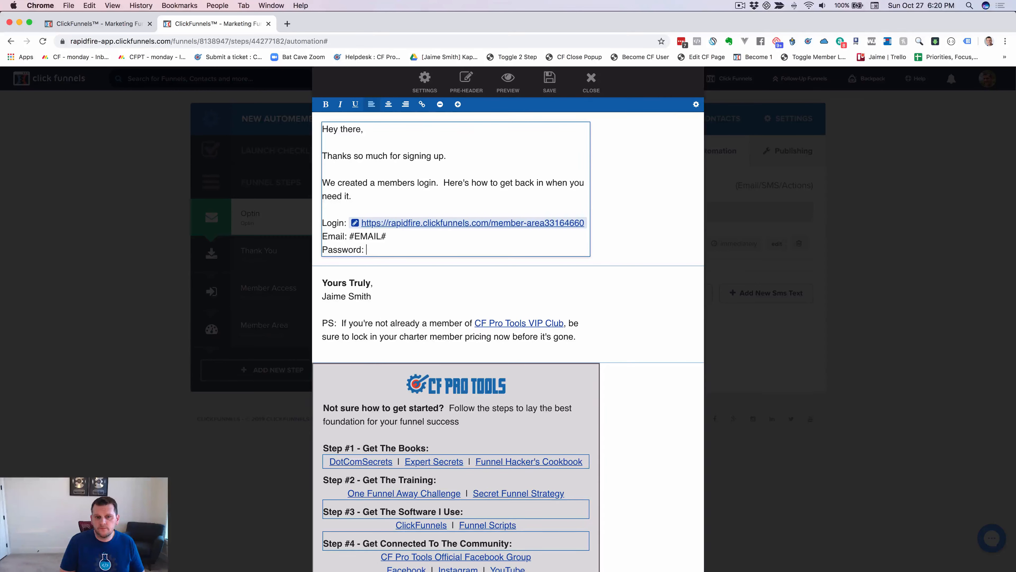
type(": #")
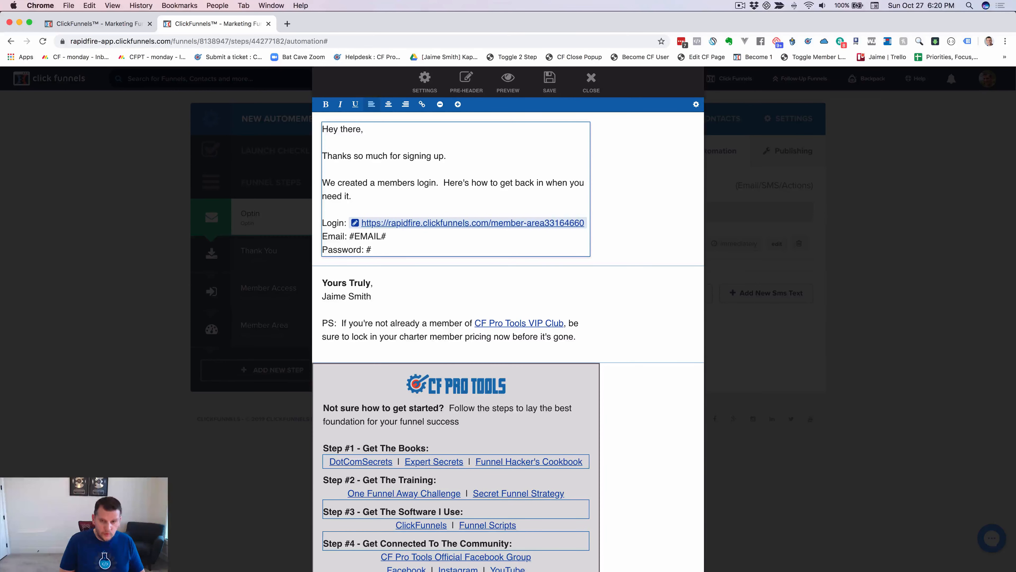
type("CF")
key("BackSpace")
type("cfpt_")
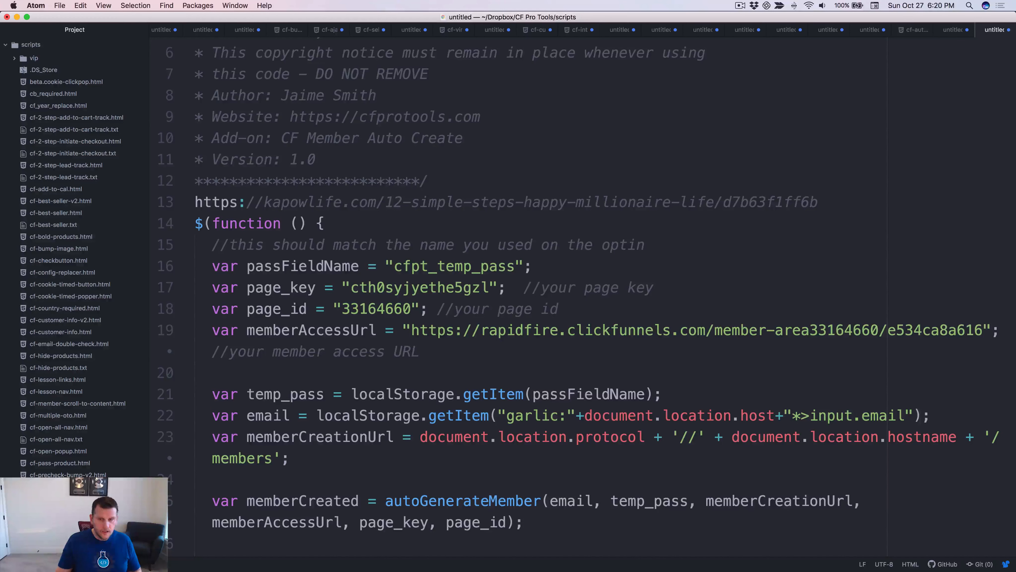
key("super+Tab")
double_click(450, 266)
key("super+c")
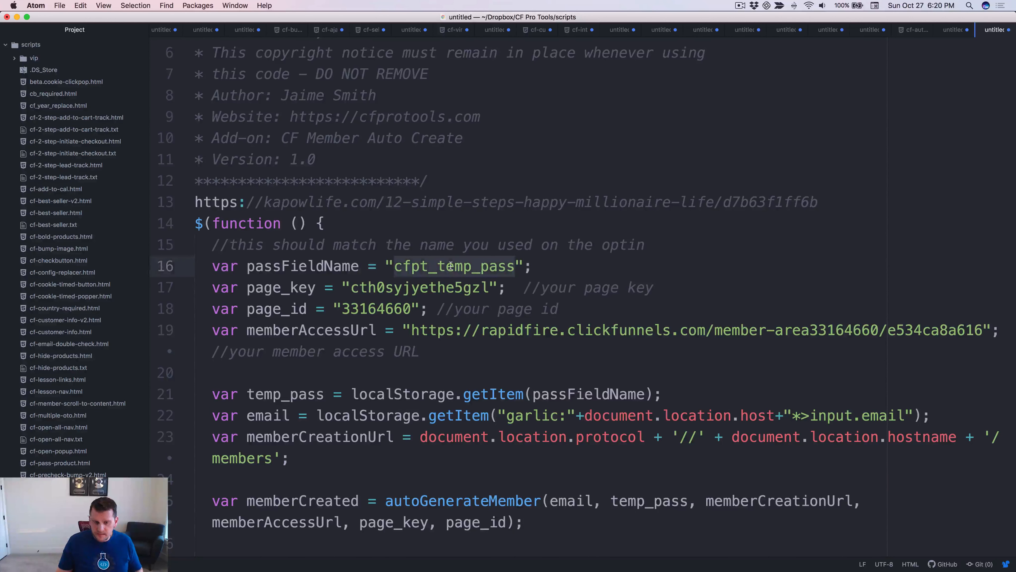
key("super+Tab")
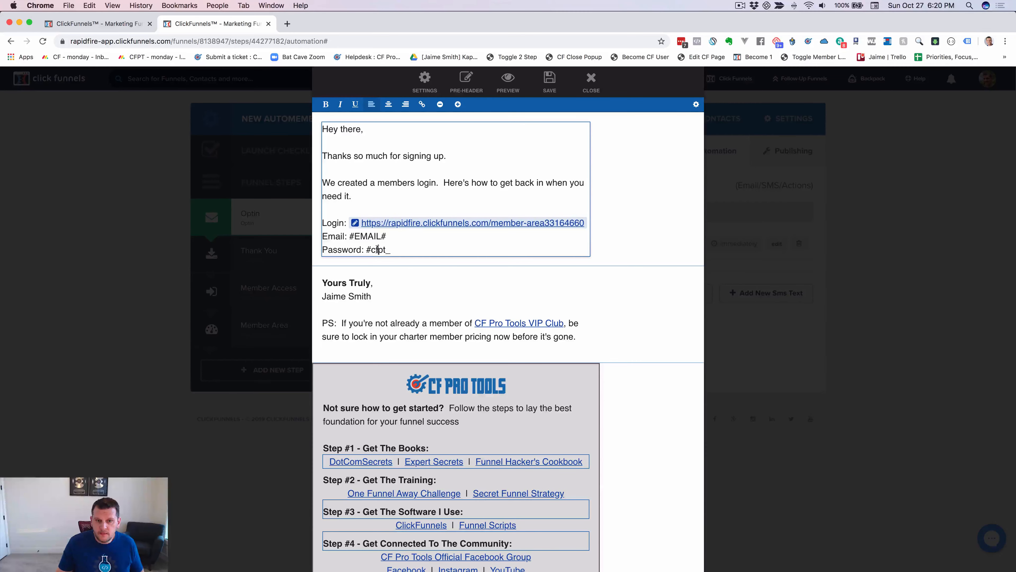
double_click(377, 249)
key("super+v")
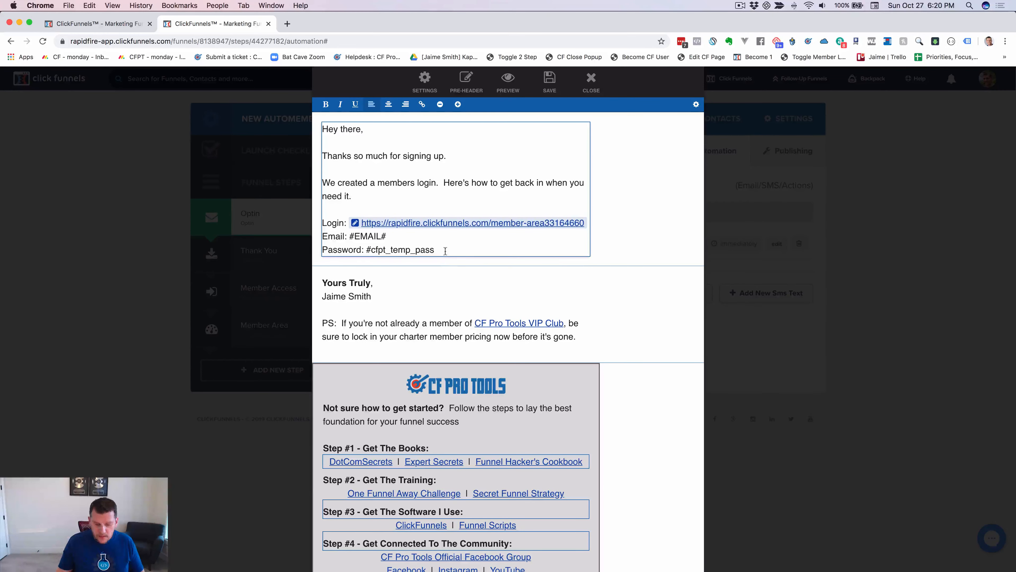
type("#")
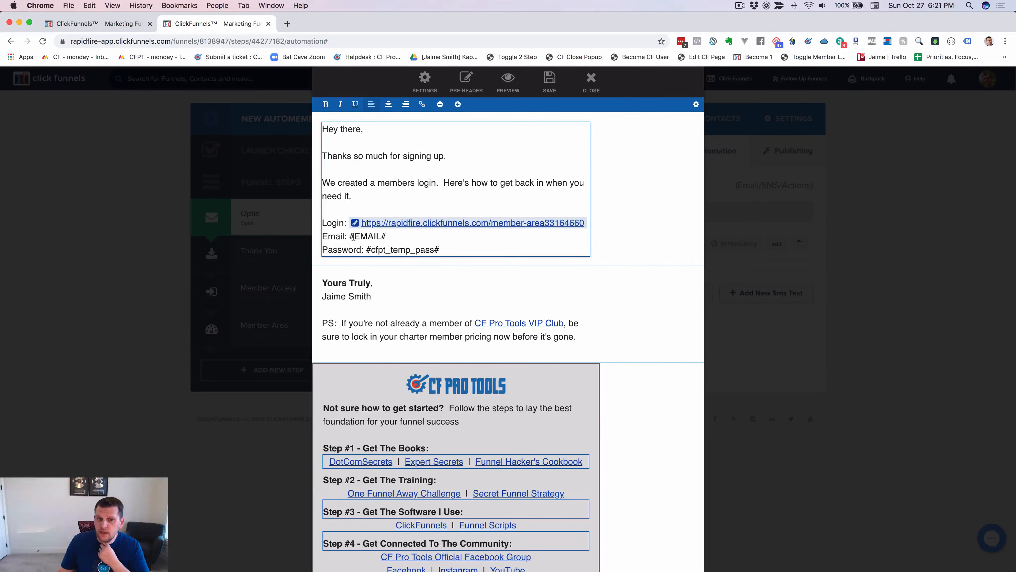
Check the merge-tag # marks and replace 'there' in the greeting with #FIRST#.
double_click(383, 236)
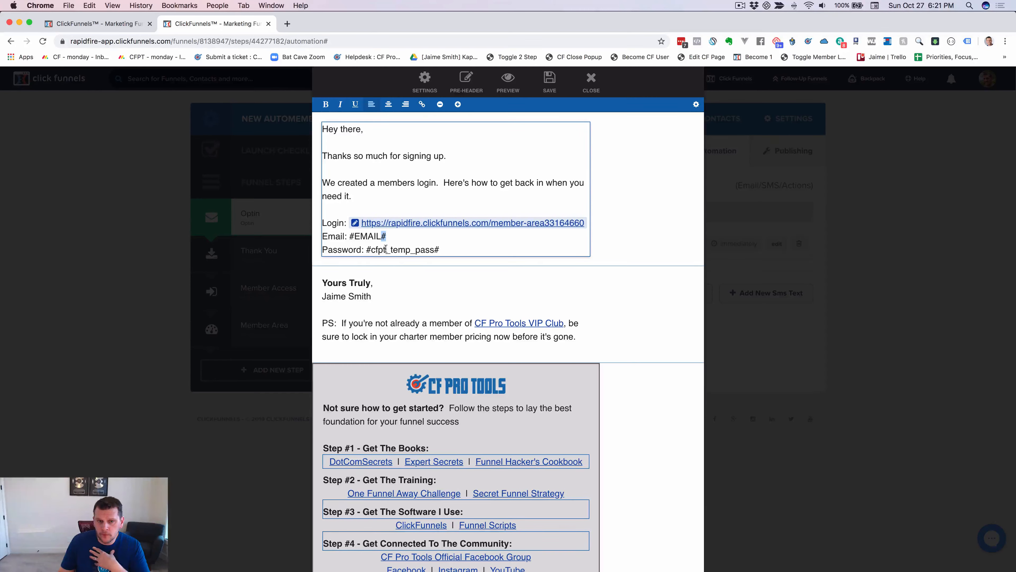
double_click(366, 250)
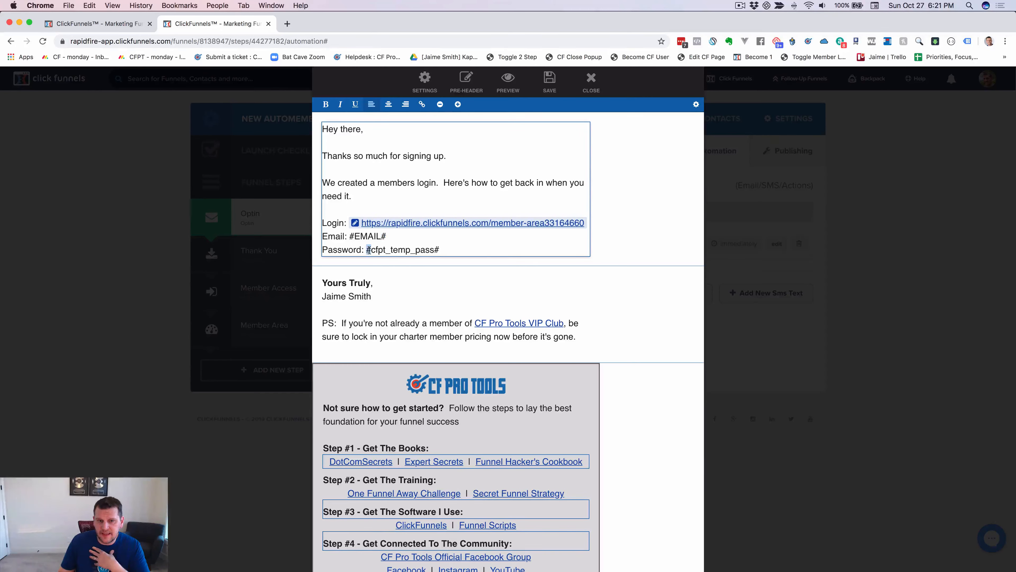
double_click(437, 249)
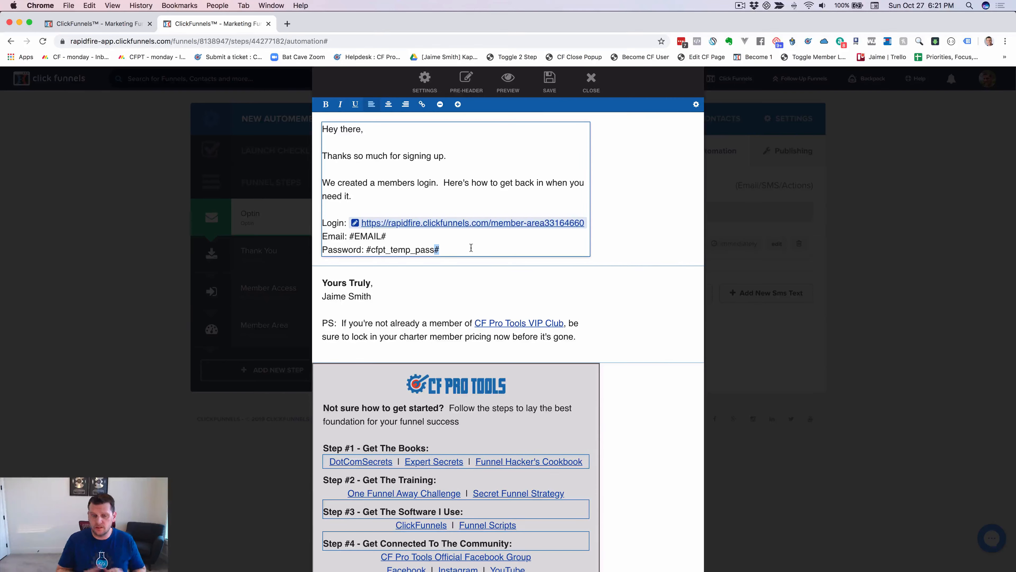
left_click(462, 249)
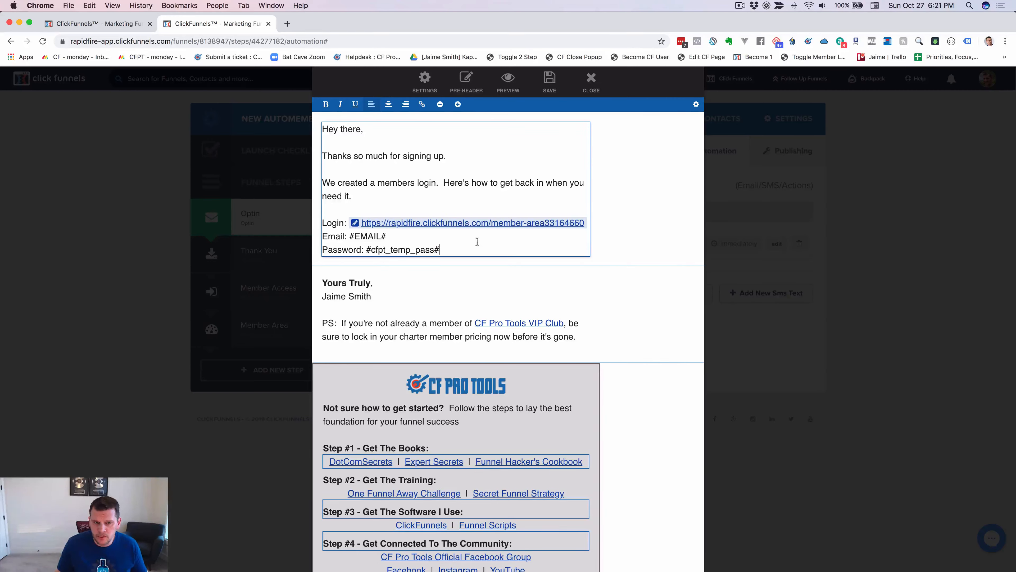
double_click(351, 128)
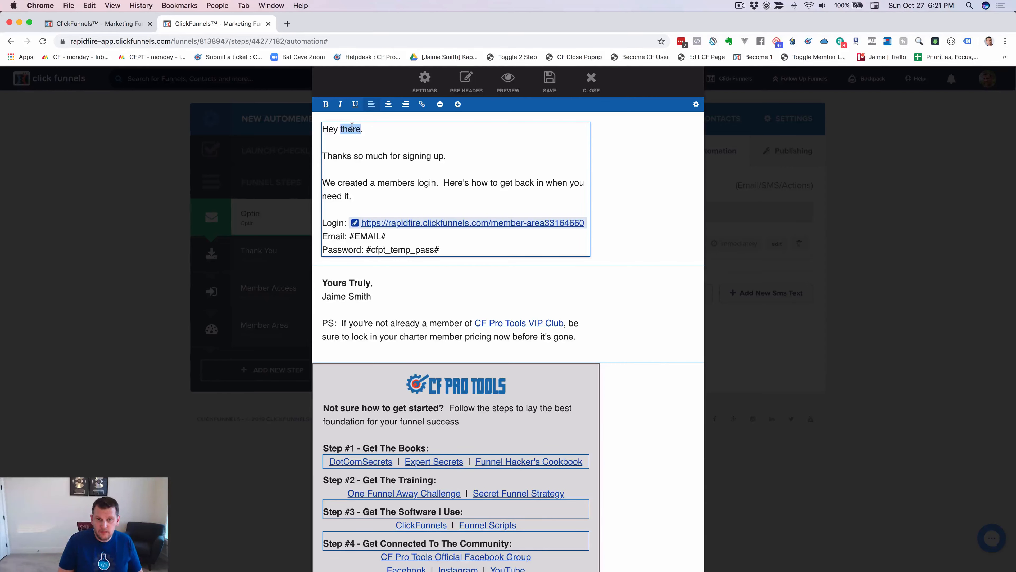
type("#")
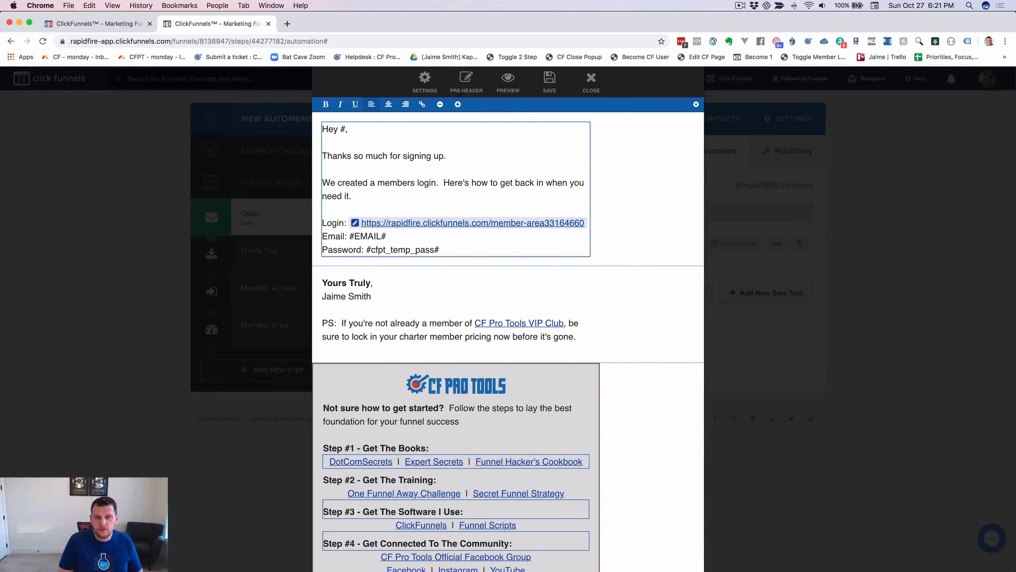
type("FIRST#")
Finish editing the text block and save the login email.
left_click(465, 246)
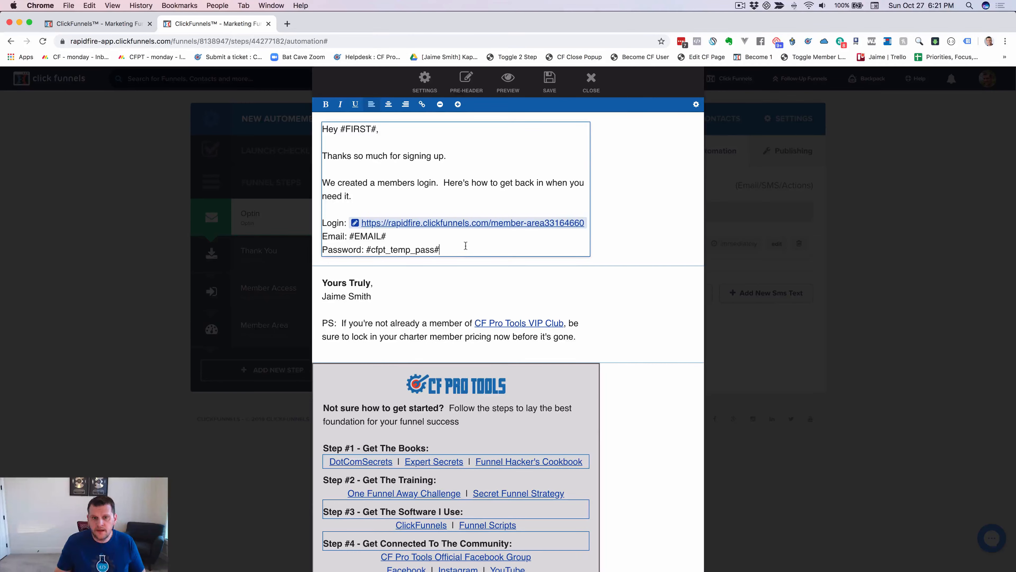
left_click(629, 203)
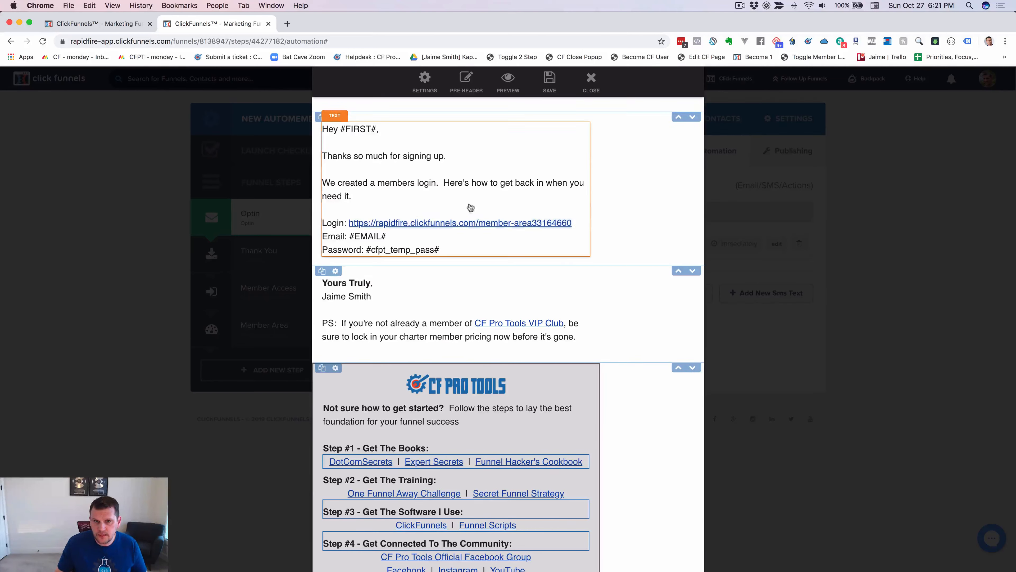
left_click(544, 91)
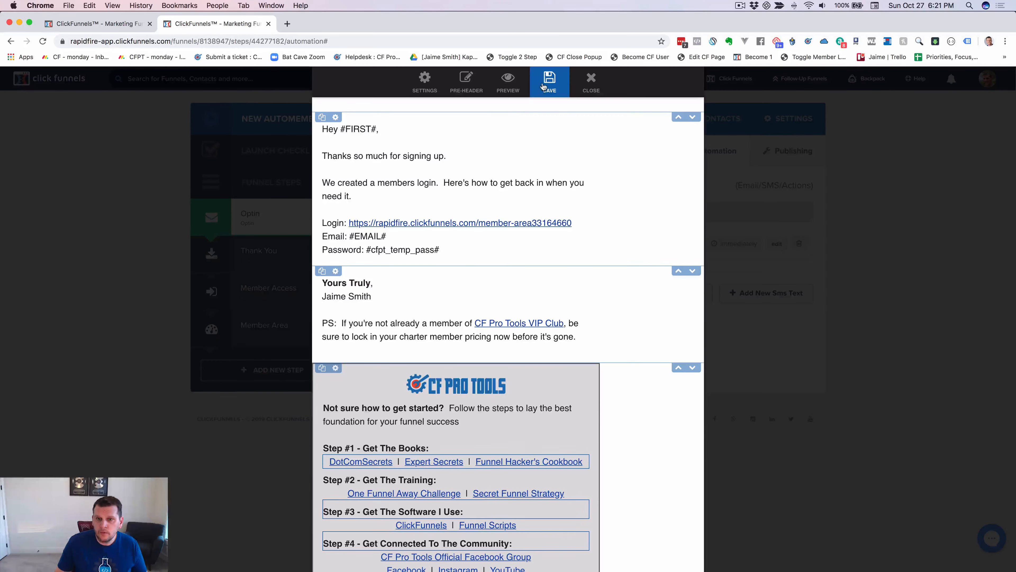
Close the email editor and open the Optin step's page (optinu8ywlyuw) in an incognito window.
left_click(591, 82)
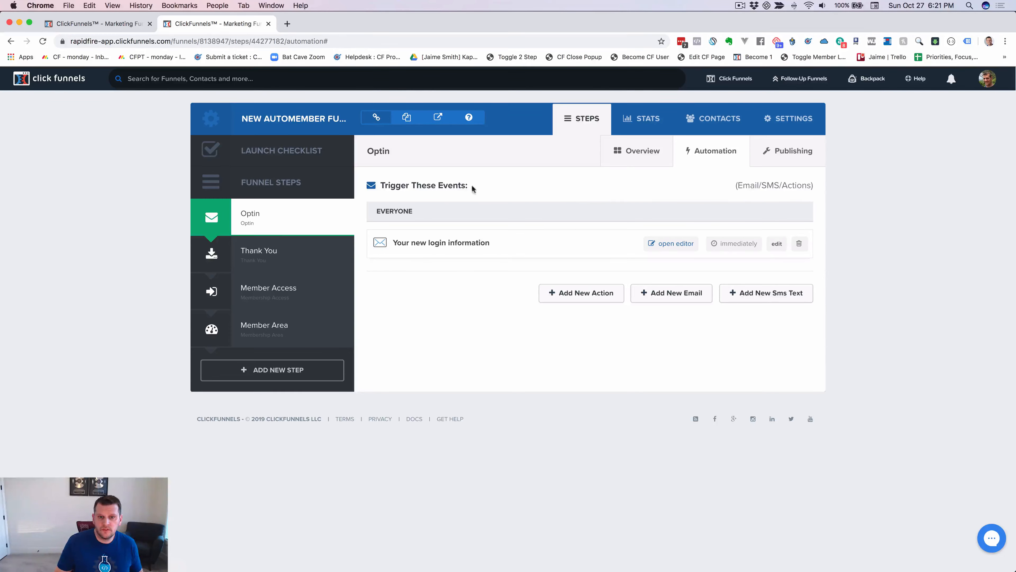
left_click(244, 218)
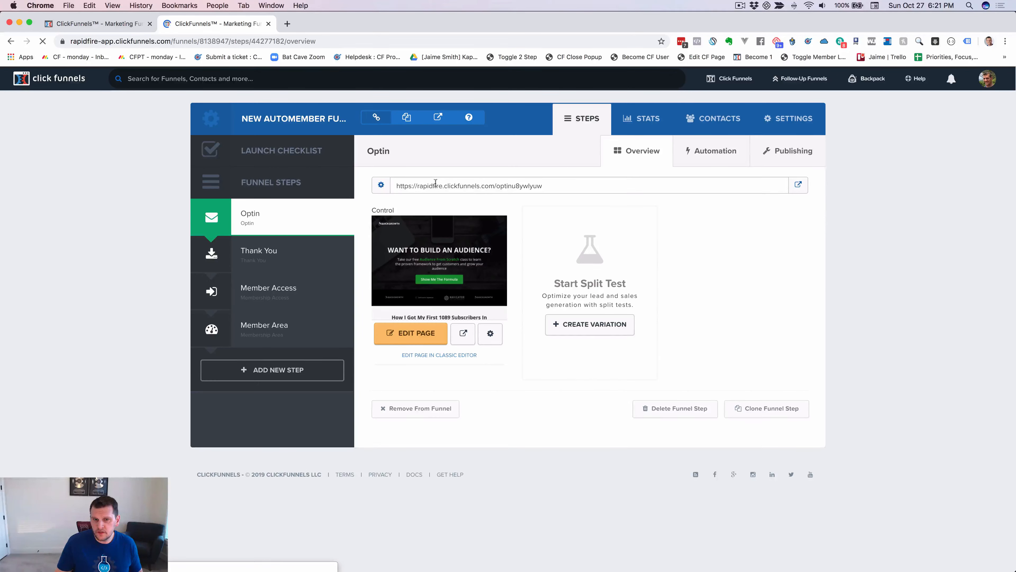
right_click(796, 184)
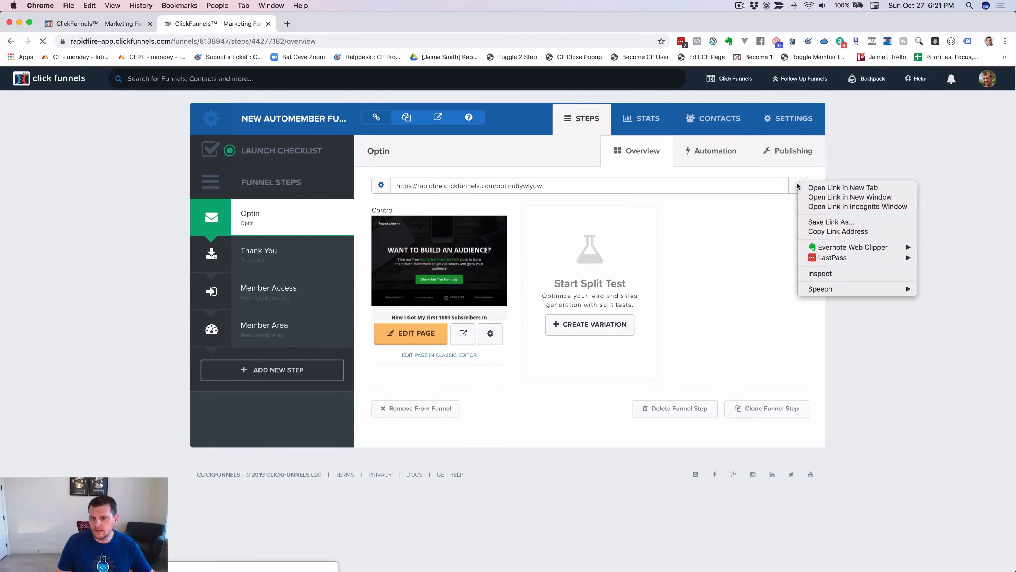
left_click(857, 206)
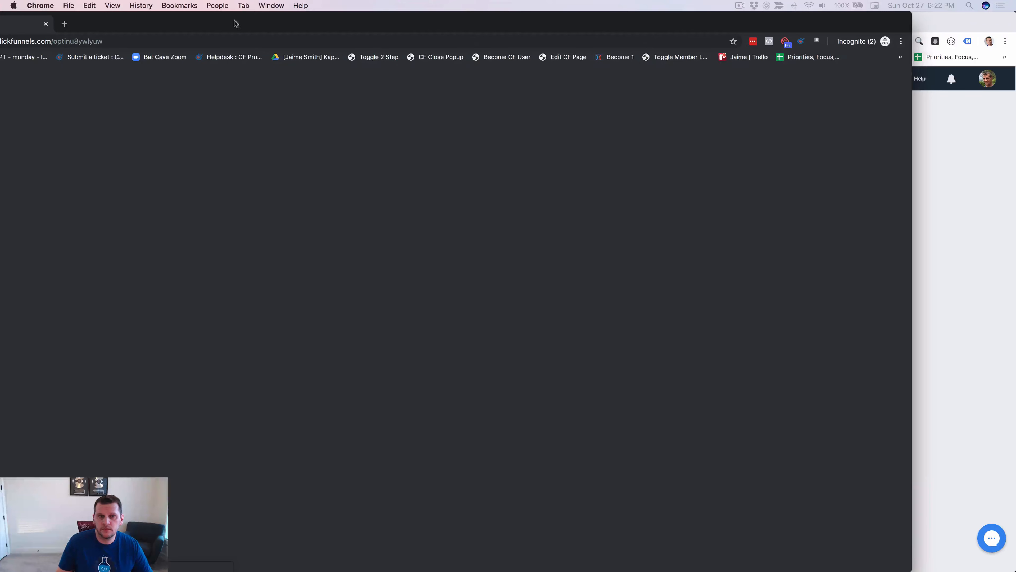
Maximize the private window, open the sign-up popup and enter a test full name.
left_click_drag(234, 20, 326, 19)
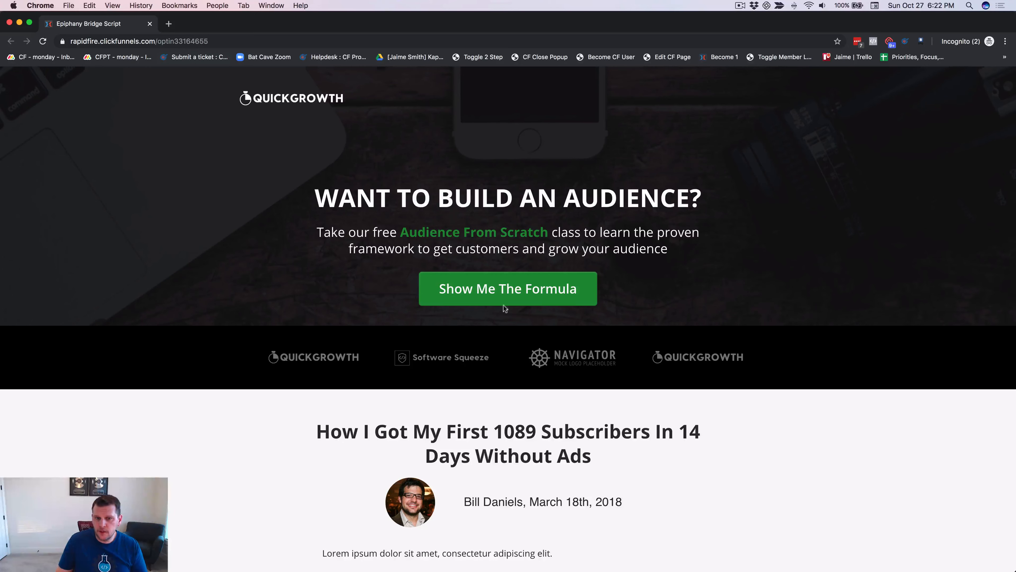
left_click(513, 295)
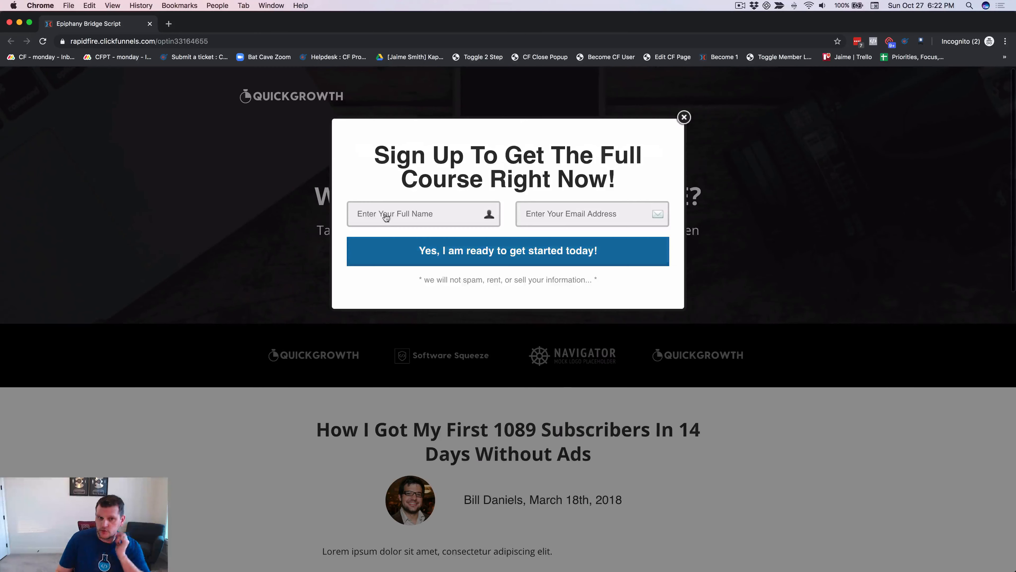
left_click(419, 212)
type("Jaime")
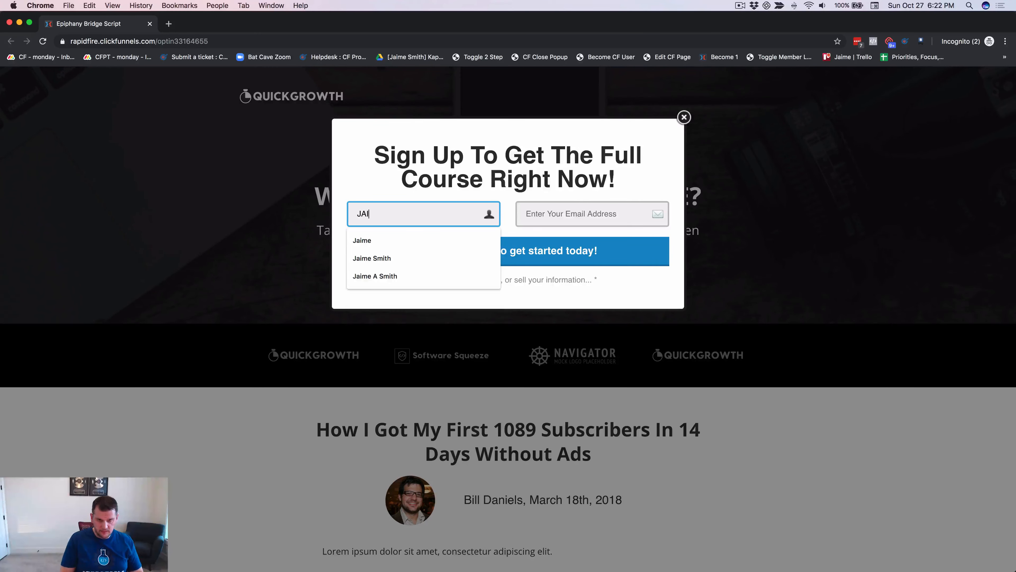
key("BackSpace")
key("BackSpace")
key("BackSpace")
key("BackSpace")
type("aime Smith")
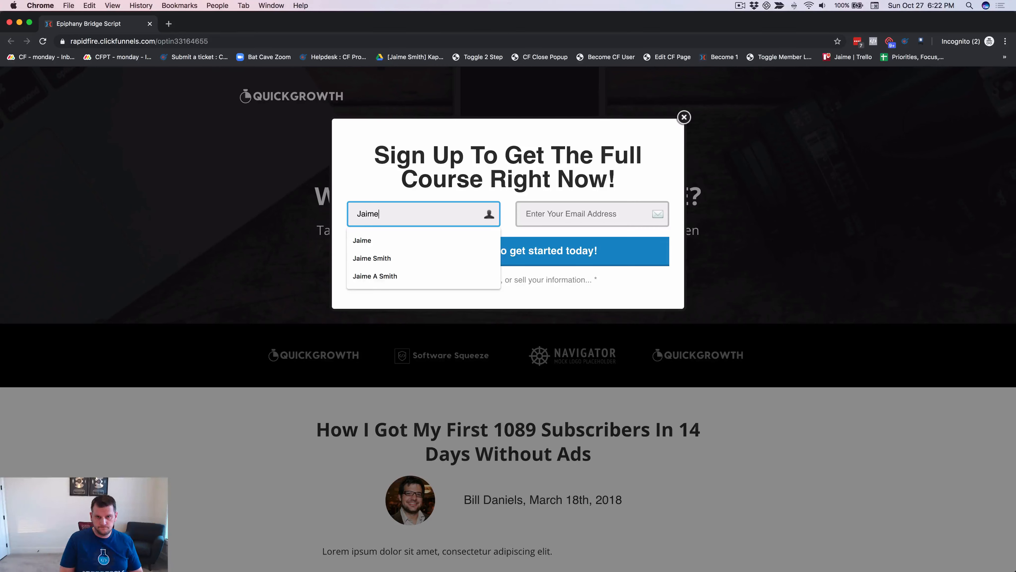
key("Tab")
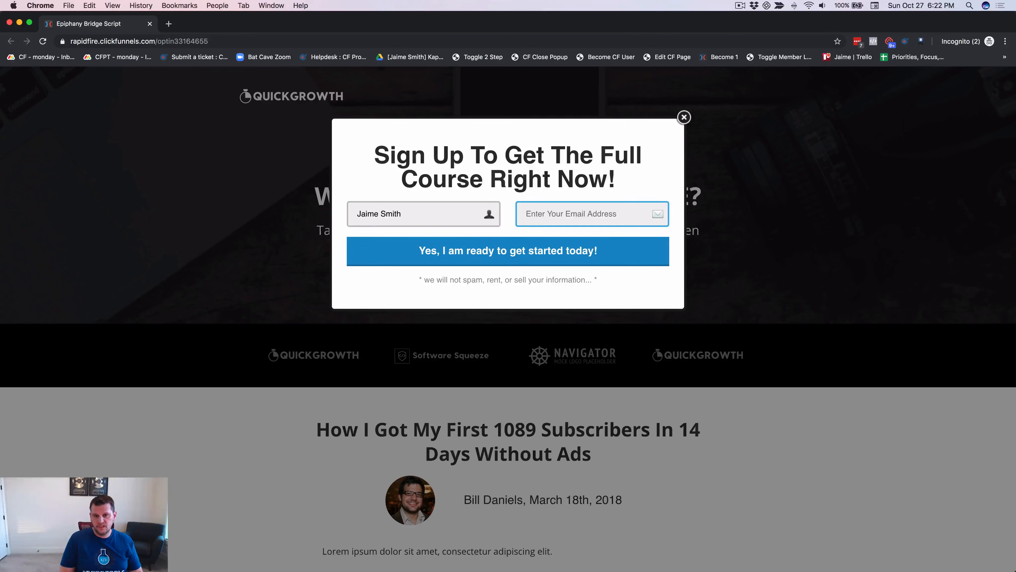
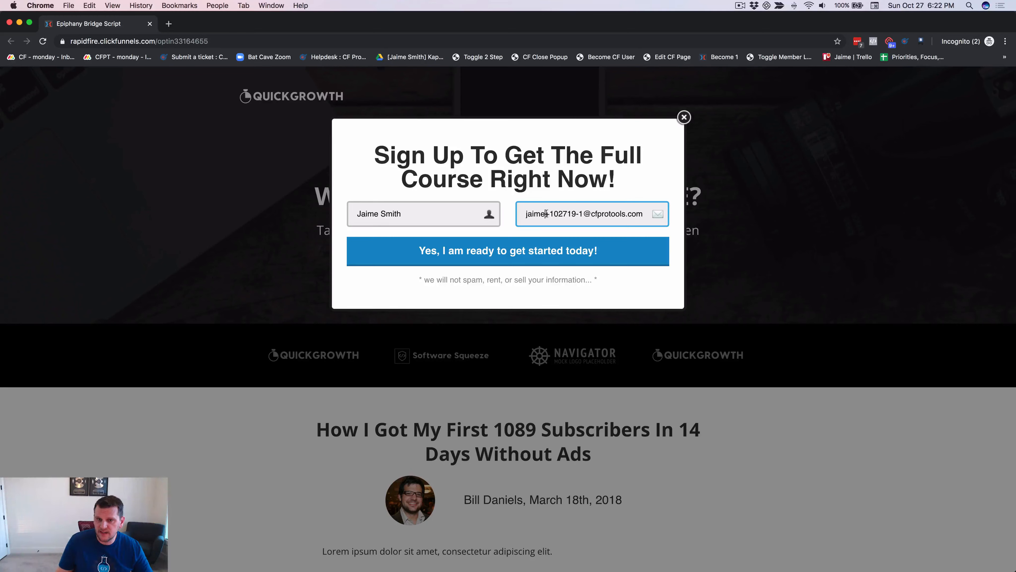
Enter a plus-tagged test e-mail address with date tag 102719 in the Email field.
left_click_drag(546, 214, 583, 213)
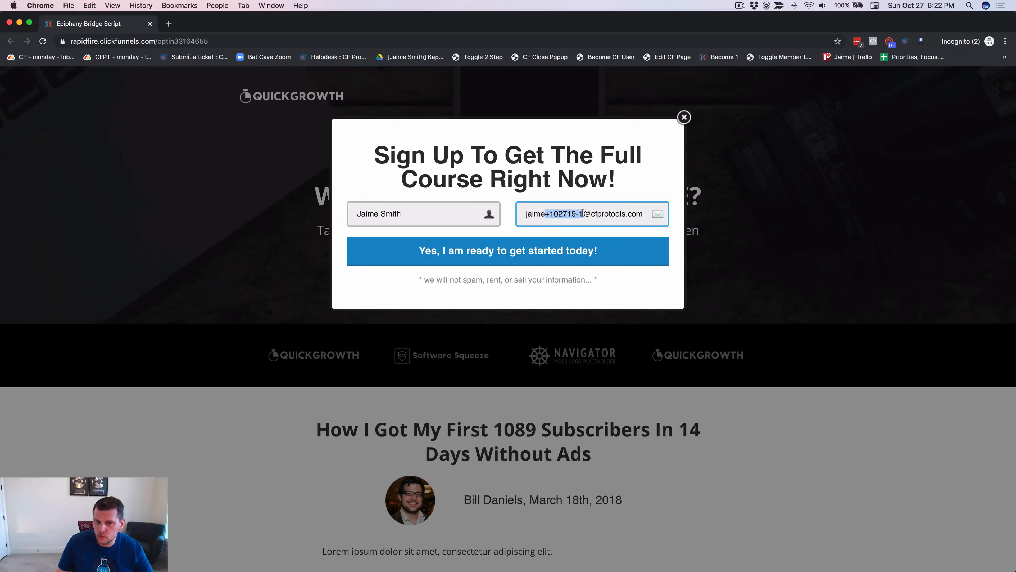
left_click(543, 215)
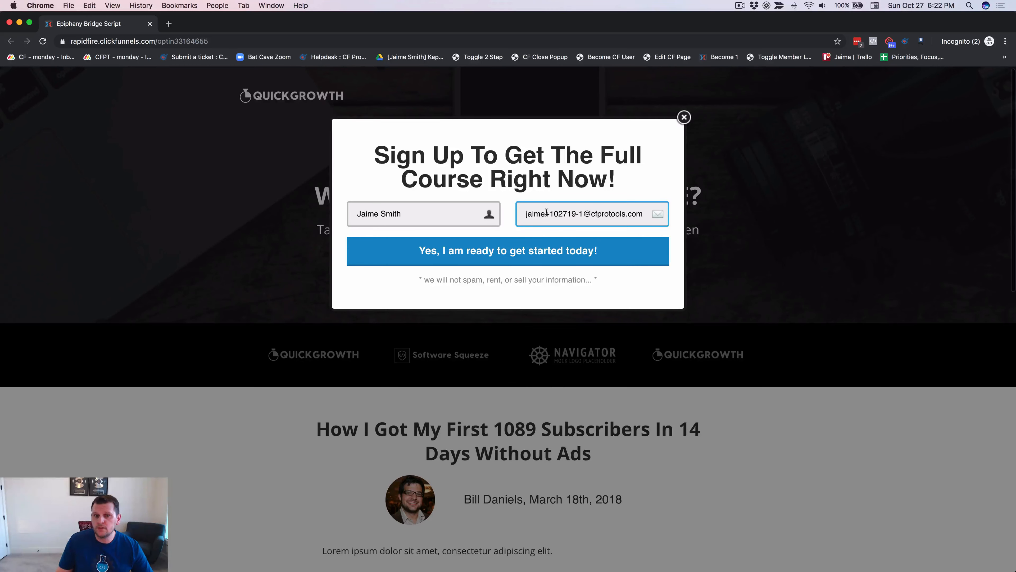
double_click(547, 214)
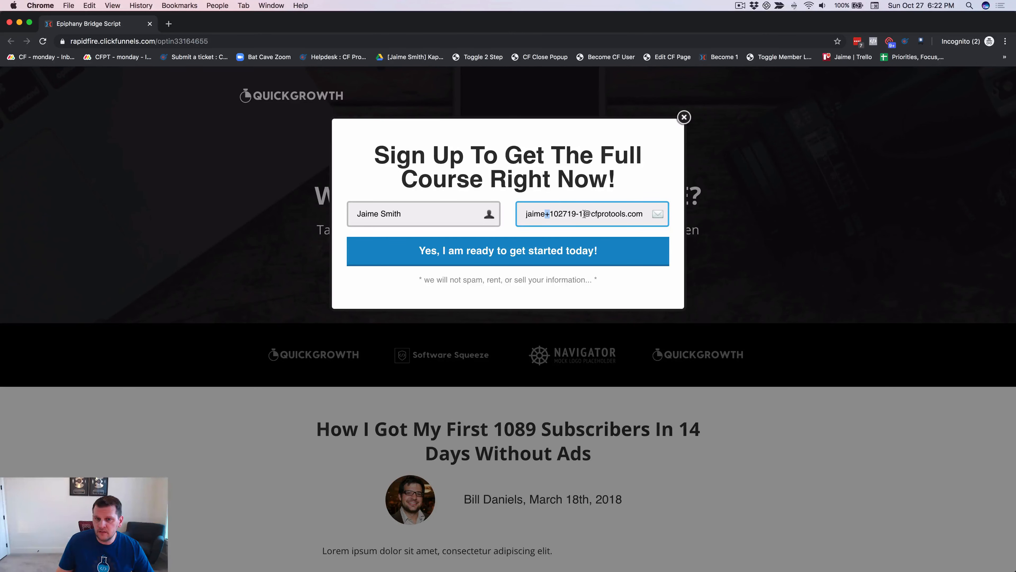
left_click(559, 214)
left_click_drag(551, 214, 575, 212)
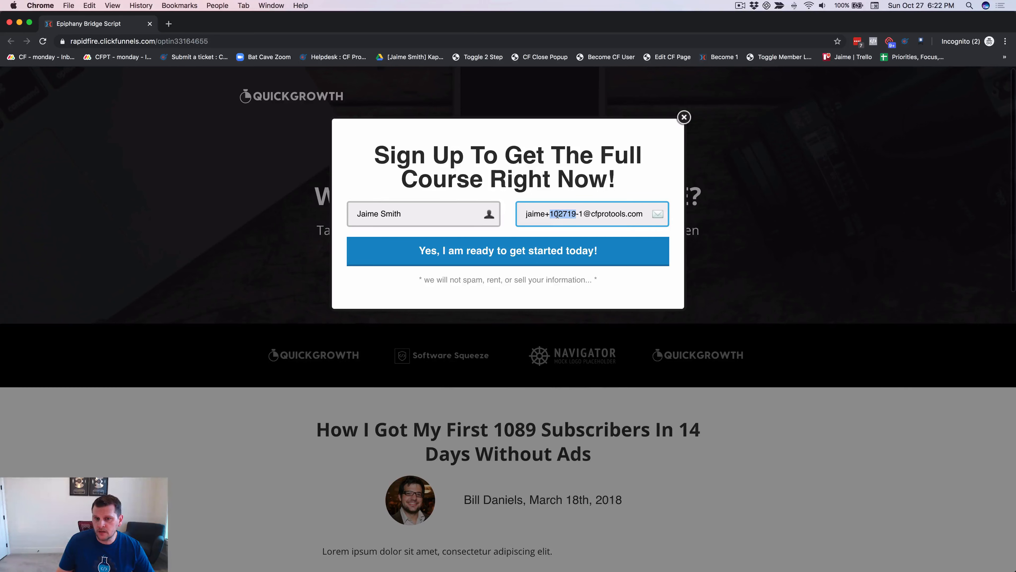
left_click(582, 214)
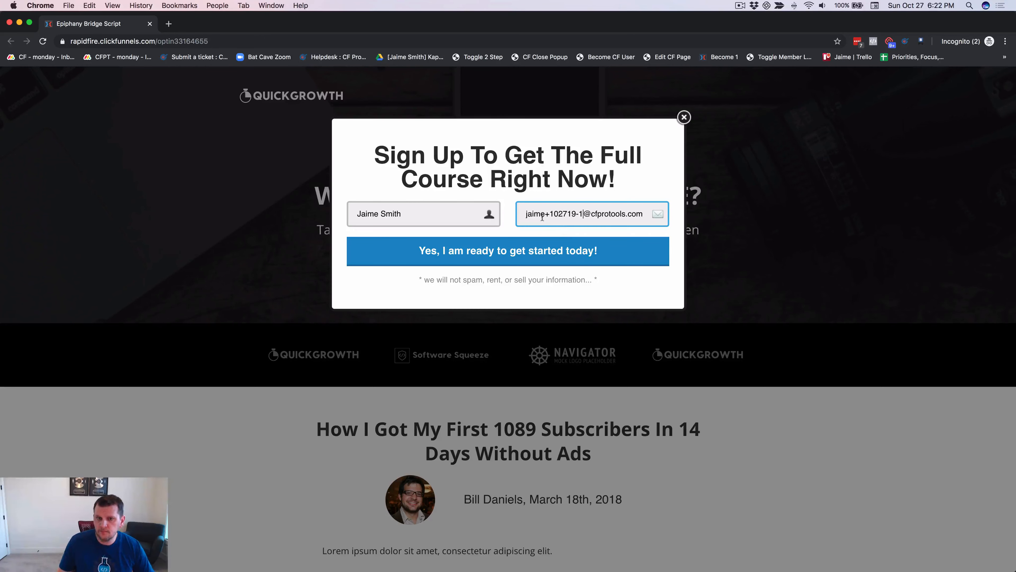
left_click(527, 174)
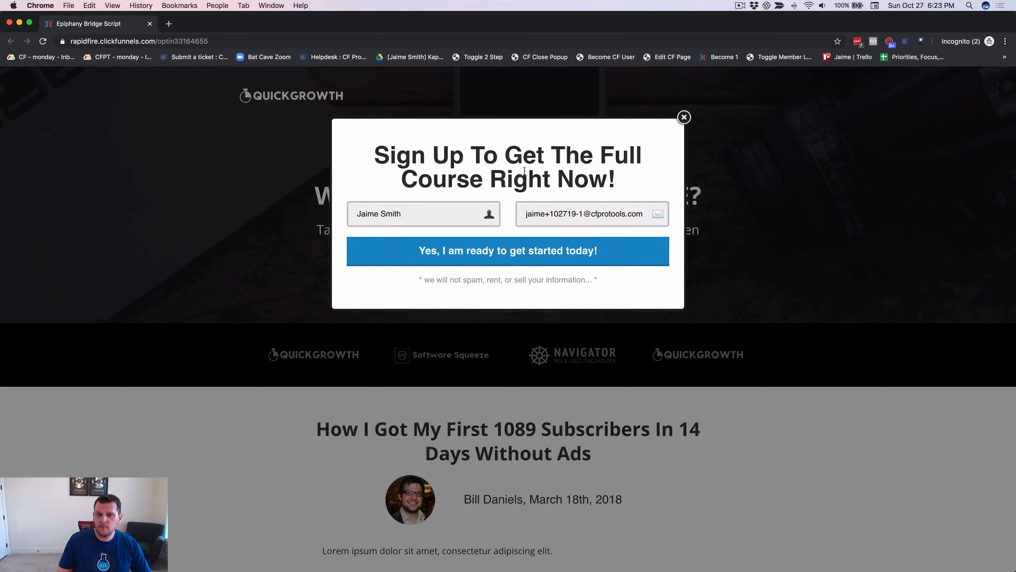
Submit the opt-in, open the members area from the thank-you page, then return to the thank-you tab.
left_click(506, 255)
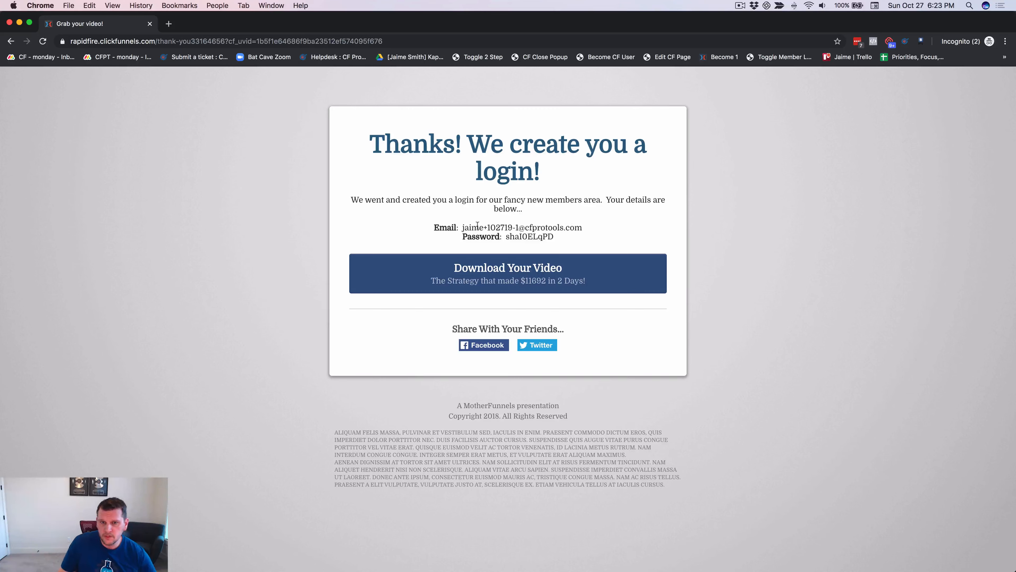
left_click(522, 273)
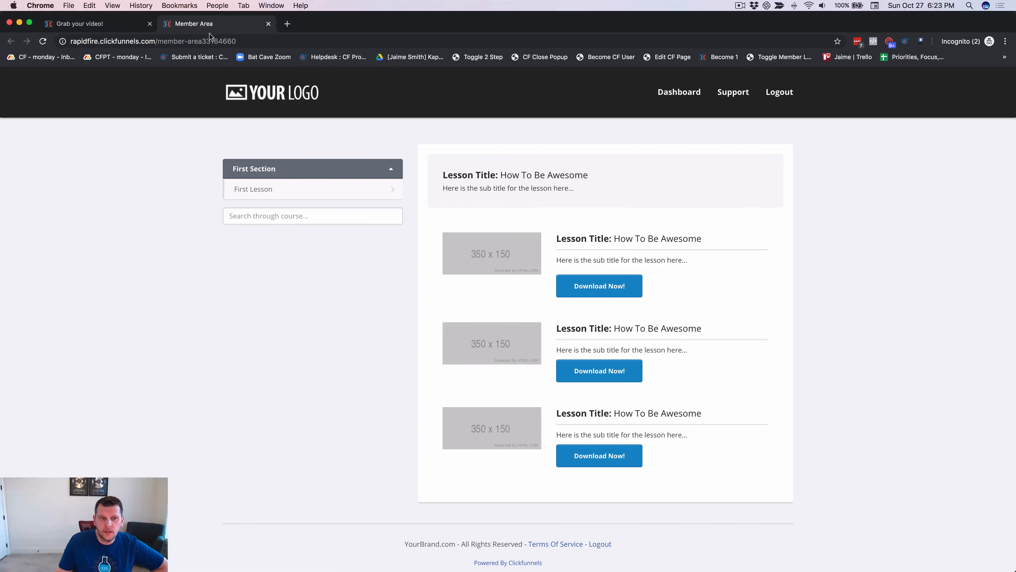
left_click(92, 23)
right_click(130, 216)
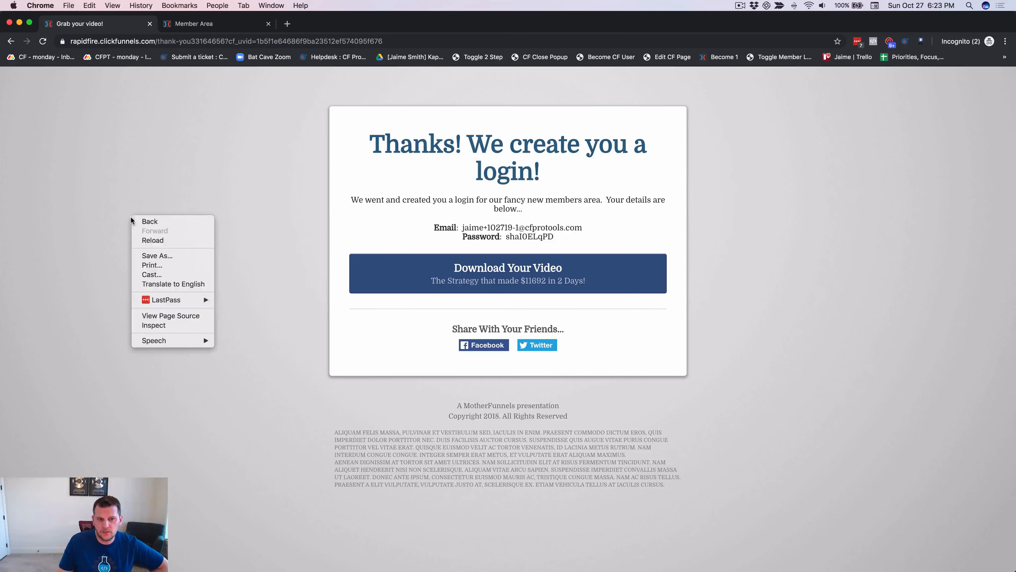
left_click(168, 325)
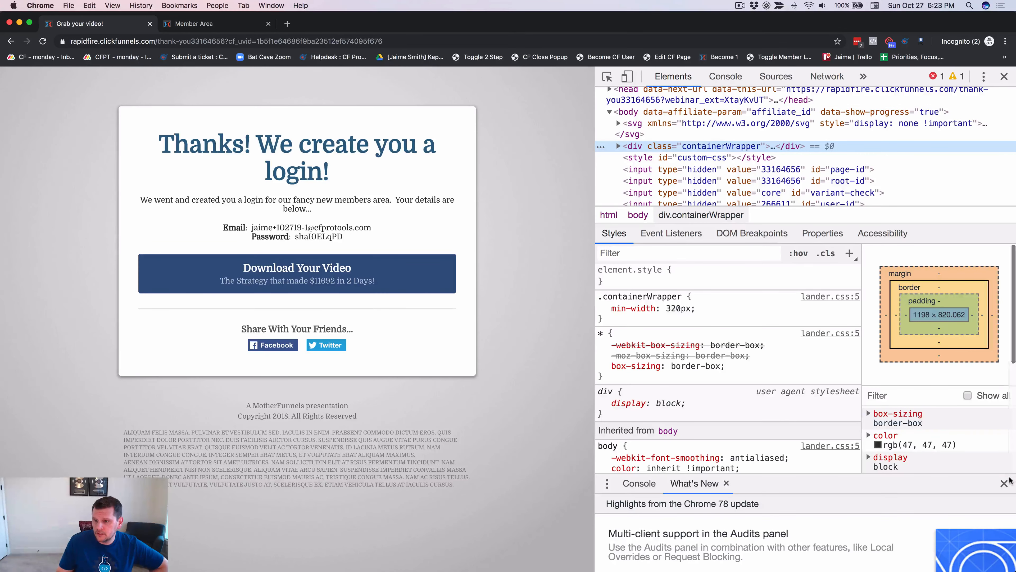
left_click(1004, 483)
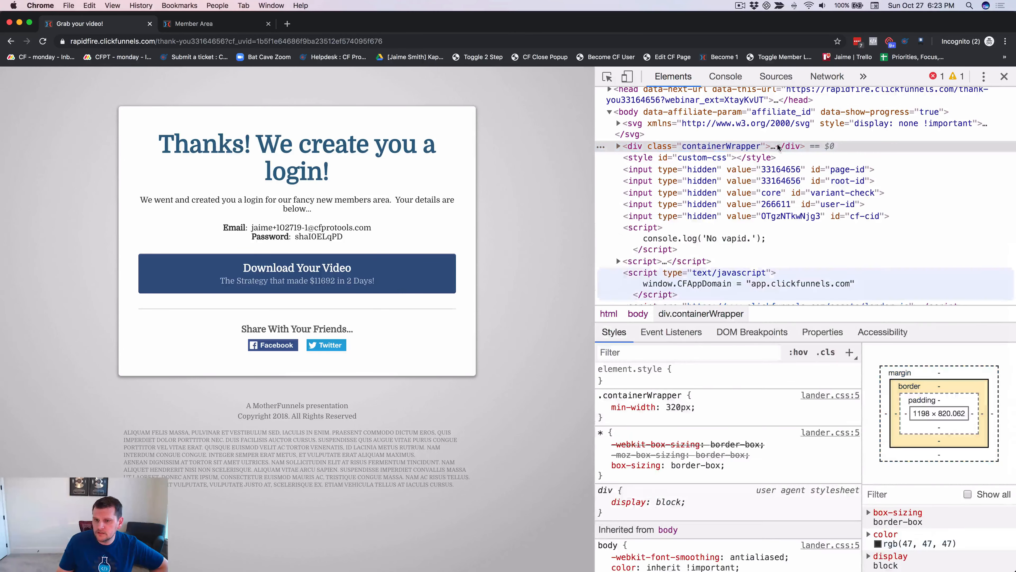
left_click(726, 78)
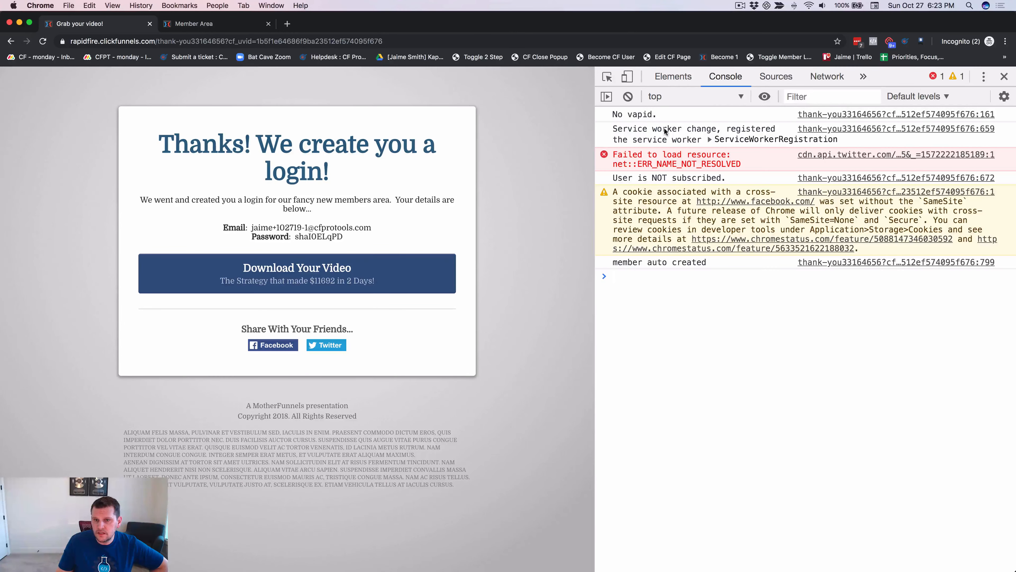
left_click_drag(613, 263, 708, 264)
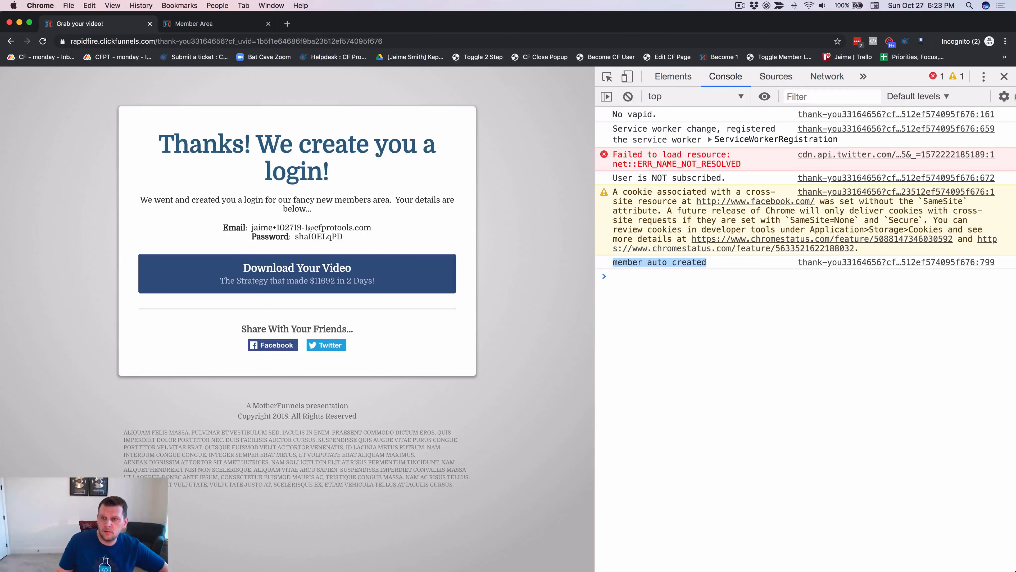
left_click(1004, 75)
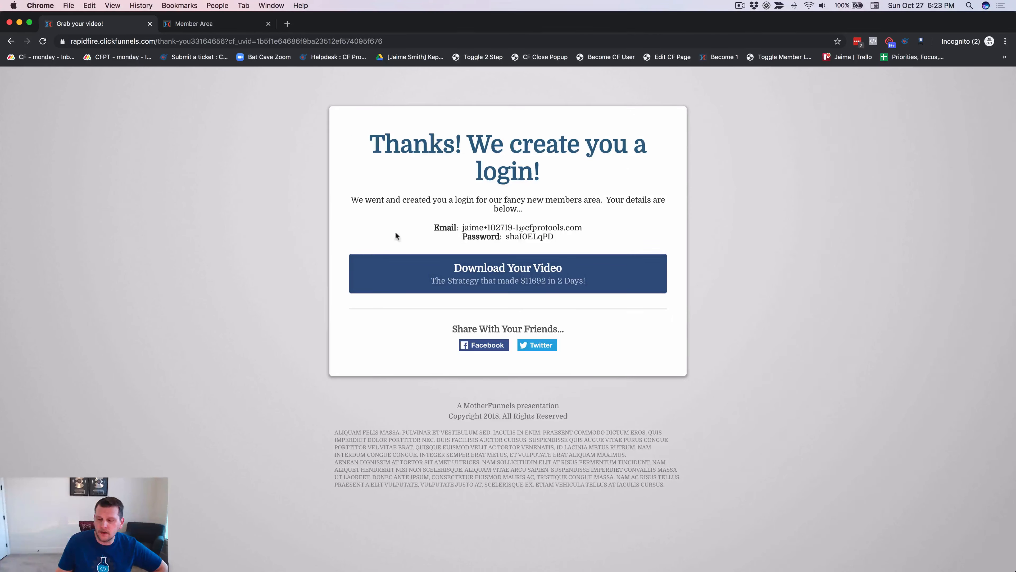
Show the Member Area page, then bring the Gmail window with the login email over it.
left_click(230, 24)
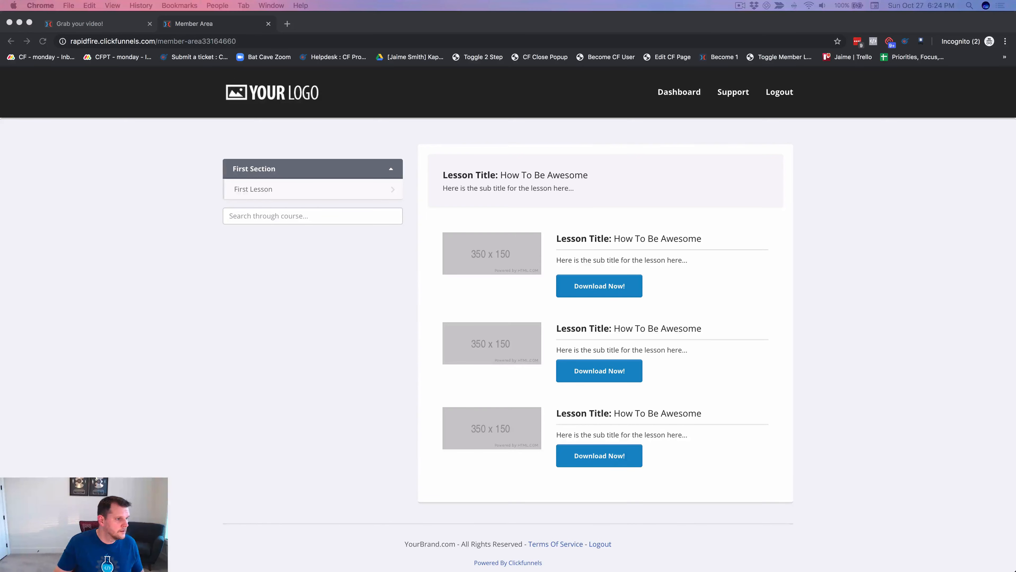
left_click_drag(0, 25, 525, 14)
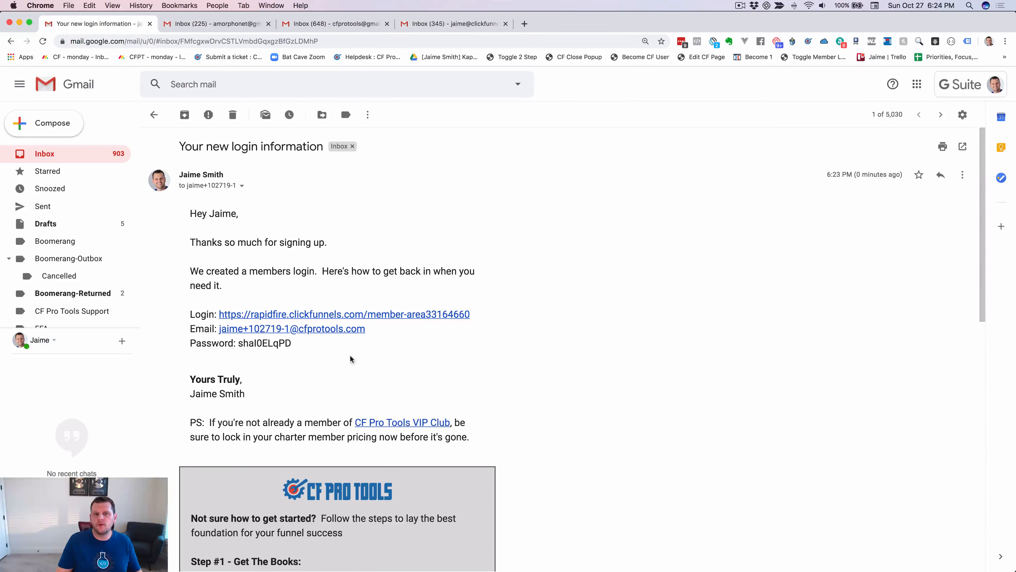
Move Gmail aside and return to the thank-you page listing the generated login email and password.
scroll(425, 234, "down", 1)
left_click_drag(594, 22, 0, 21)
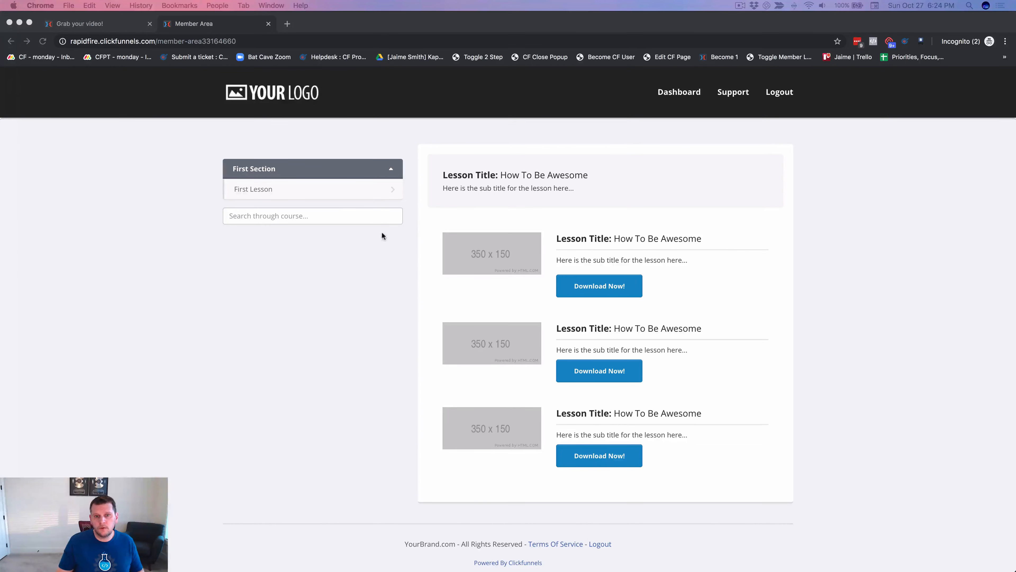
left_click(353, 262)
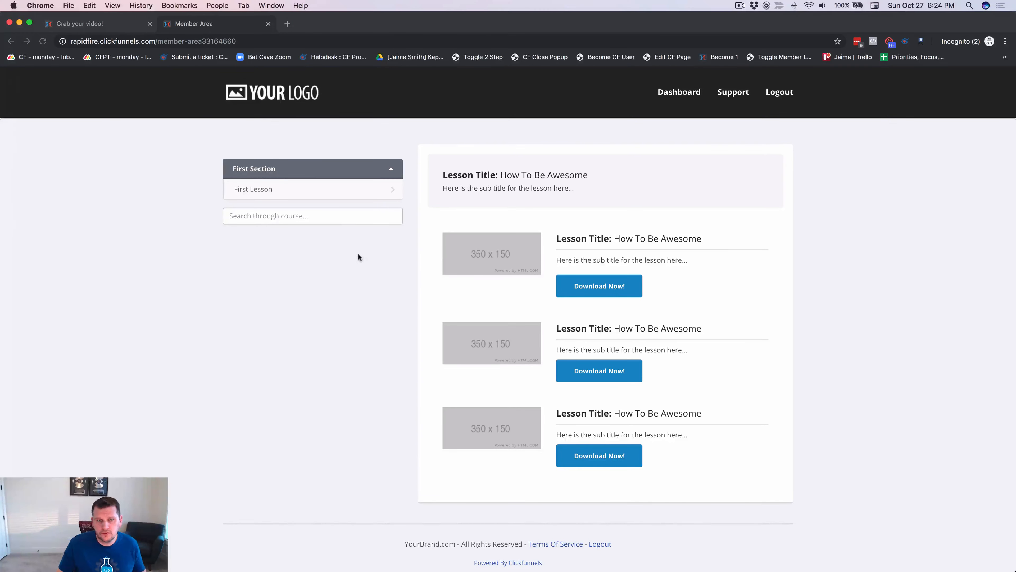
left_click(106, 26)
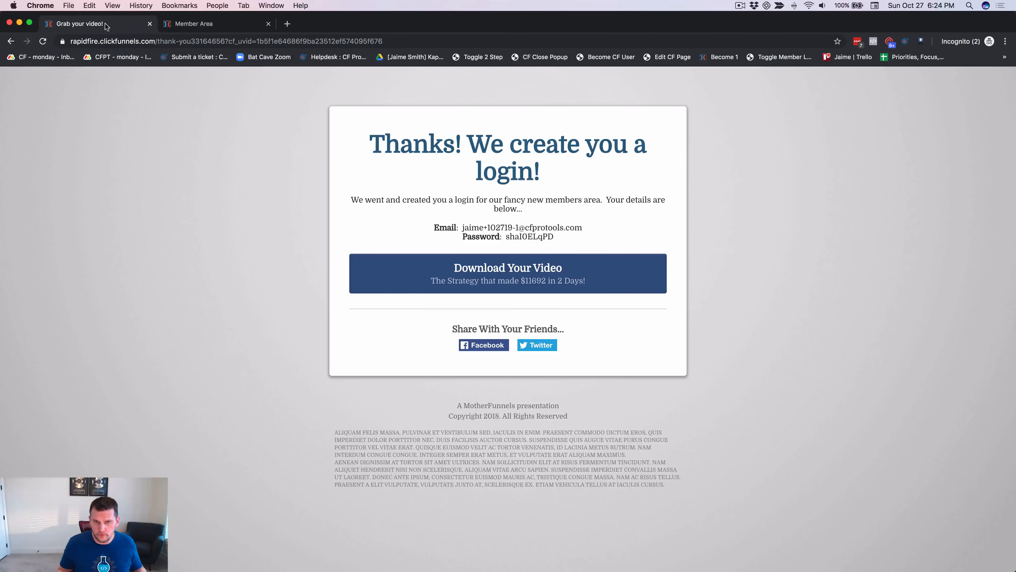